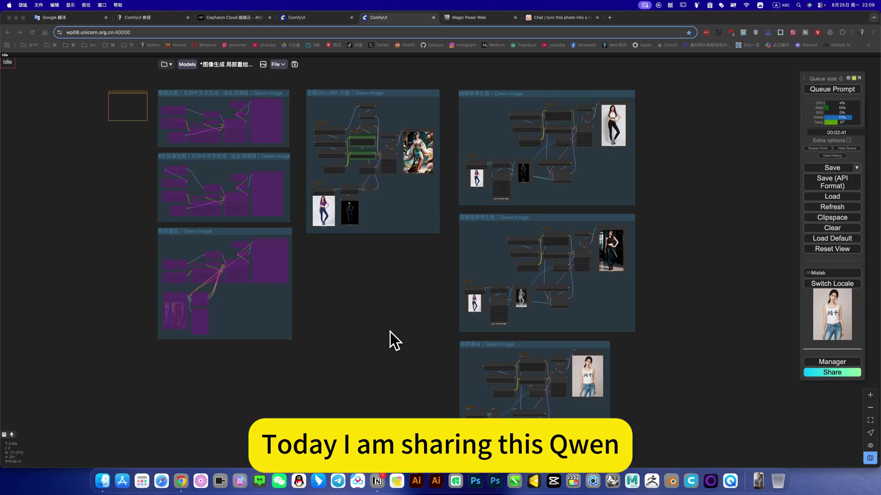
- Examine the LoRA loaders, prompts and sampler of the 全能CN LoRA 生图 group
left_click(390, 332)
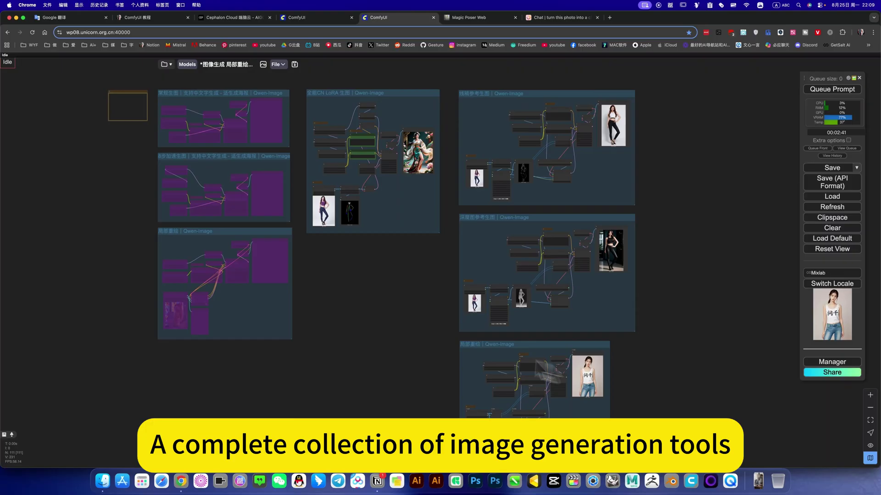
left_click_drag(405, 270, 429, 278)
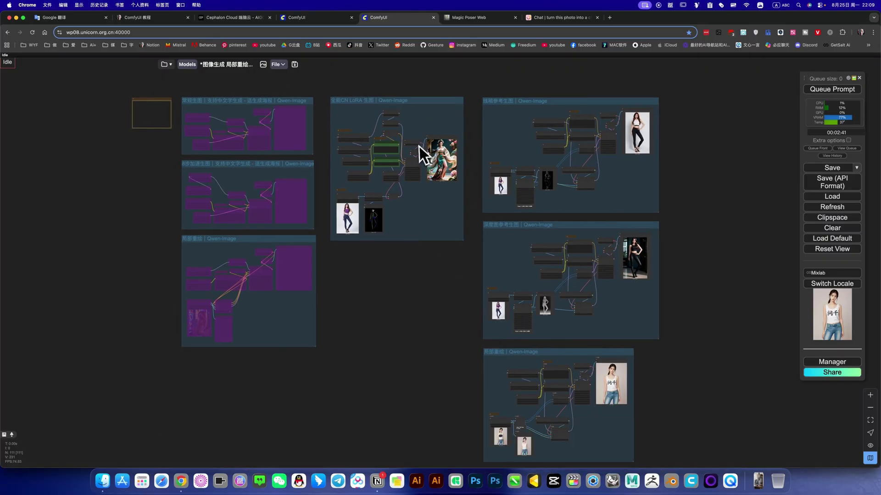
scroll(419, 130, "up", 8)
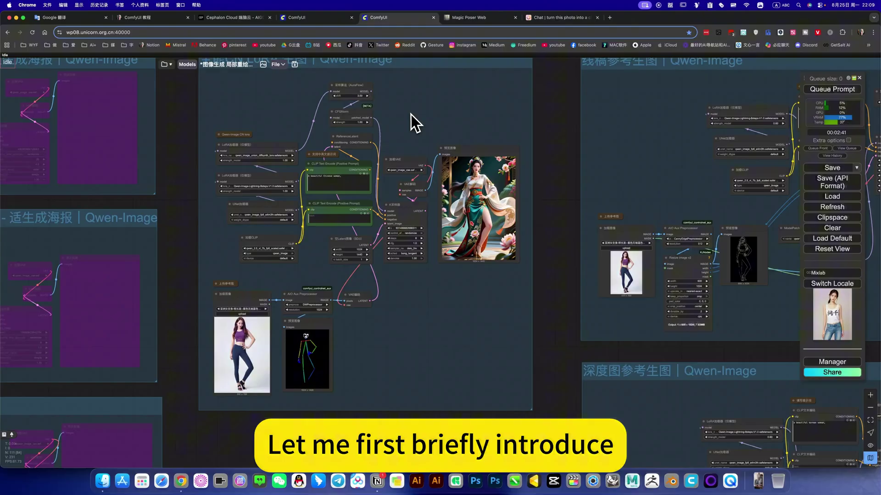
left_click_drag(429, 124, 436, 133)
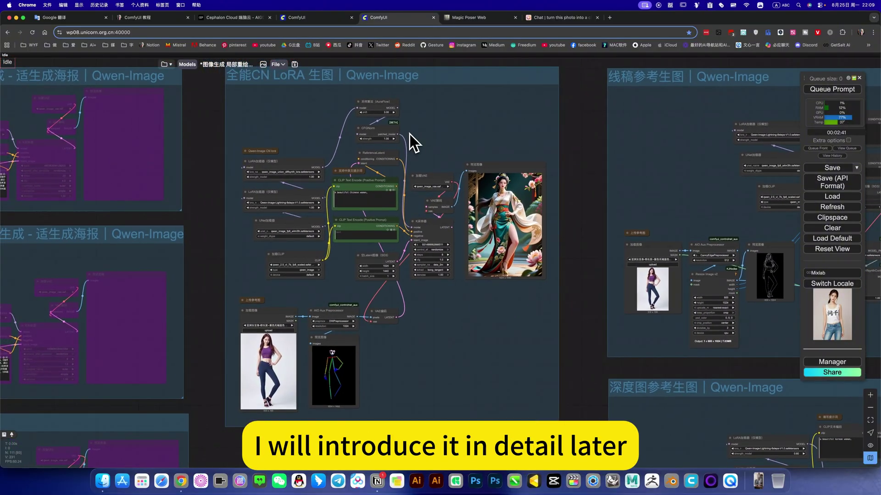
left_click_drag(297, 106, 299, 110)
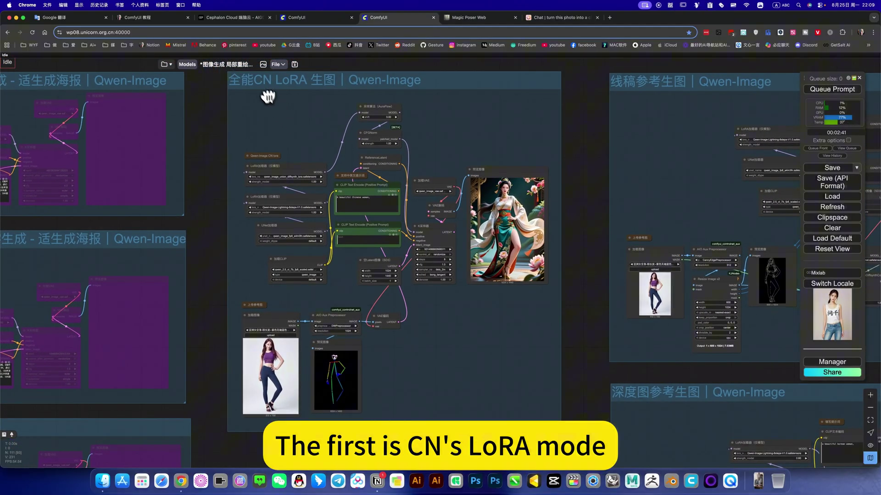
scroll(275, 183, "up", 8)
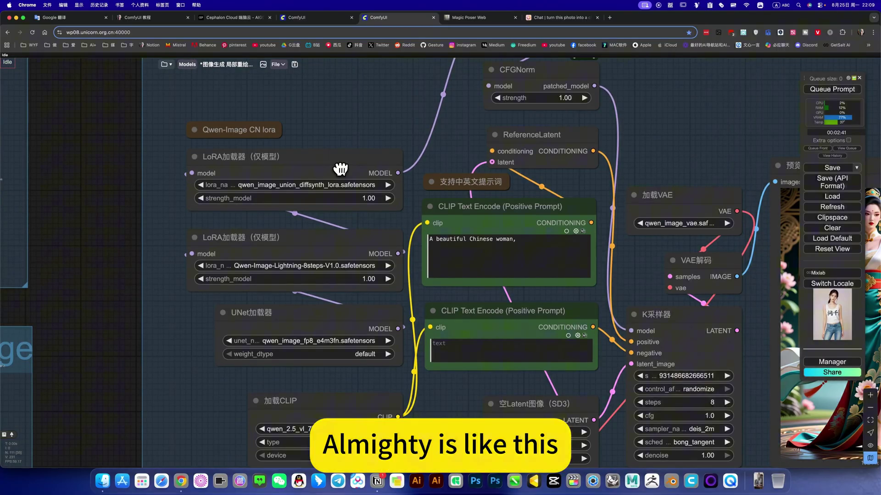
scroll(339, 170, "down", 10)
scroll(341, 168, "up", 4)
scroll(341, 168, "up", 6)
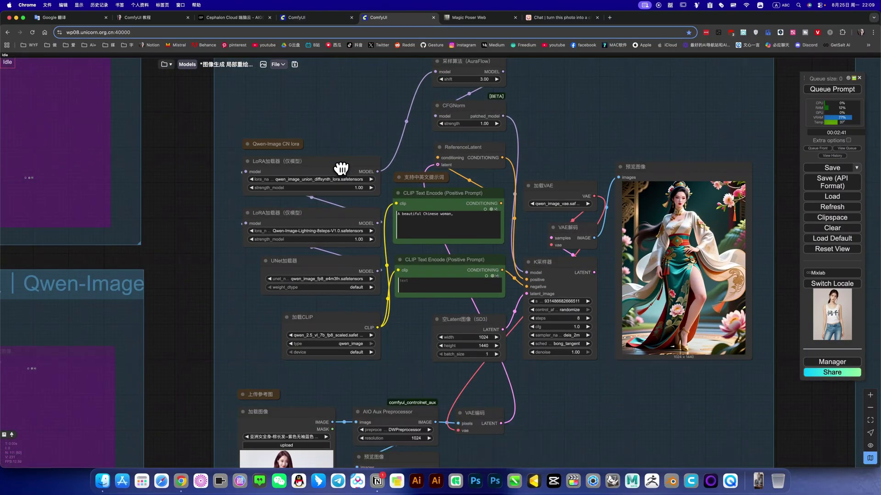
scroll(341, 169, "down", 4)
- Inspect the reference image, AIO Aux Preprocessor and pose preview nodes in the 全能CN LoRA 生图 group
left_click_drag(440, 339, 425, 320)
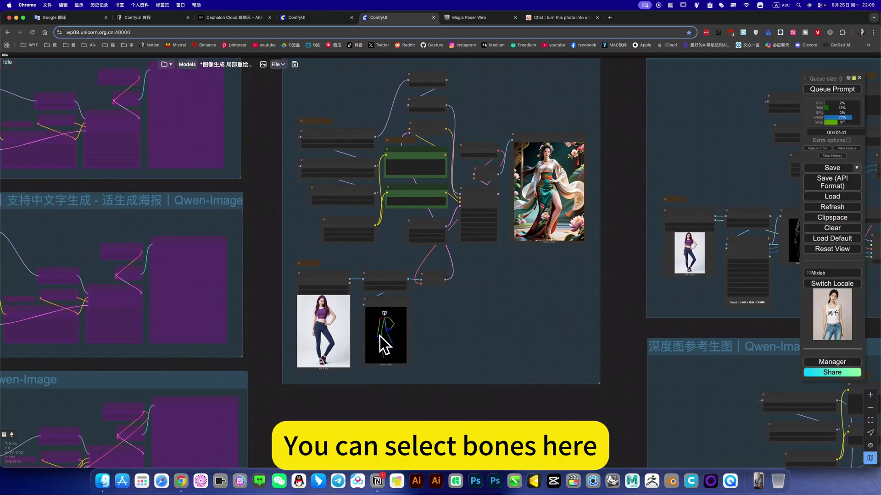
scroll(380, 337, "up", 12)
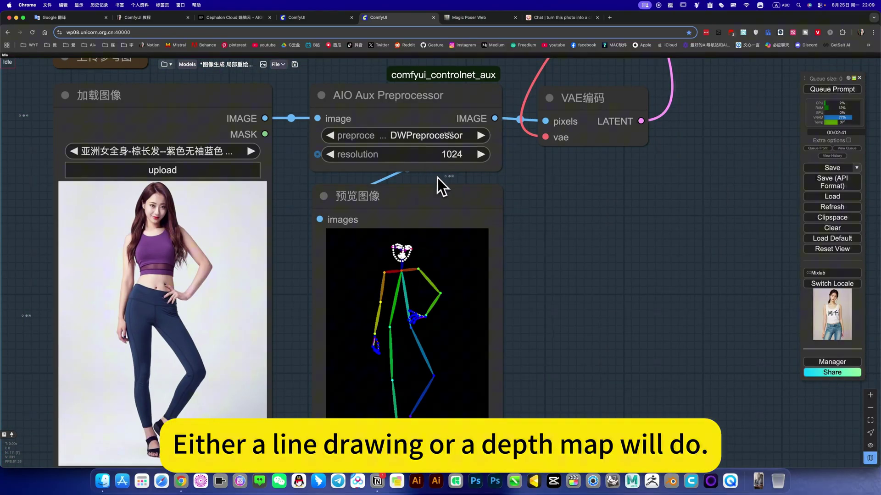
scroll(431, 168, "down", 1)
scroll(431, 170, "down", 20)
- View the model choices of the ModelPatchLoader node in the 线稿参考生图 group without changing the selection
left_click_drag(466, 171, 395, 241)
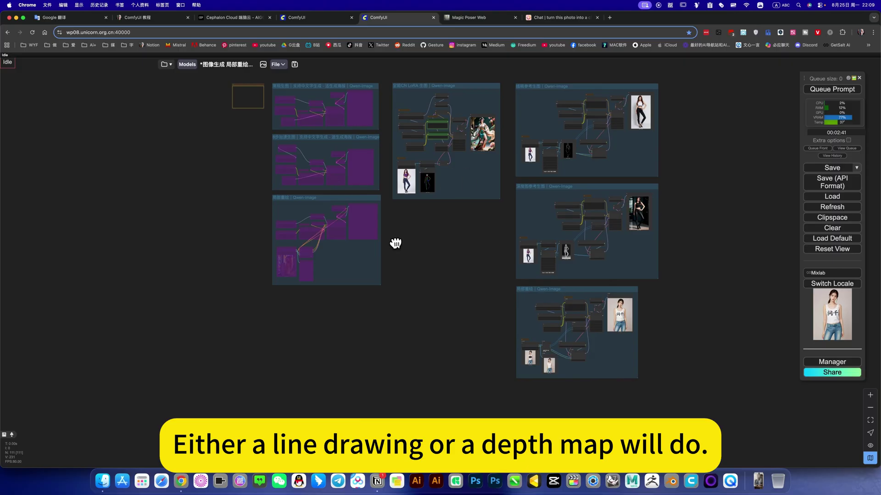
scroll(502, 182, "up", 1)
scroll(501, 183, "up", 6)
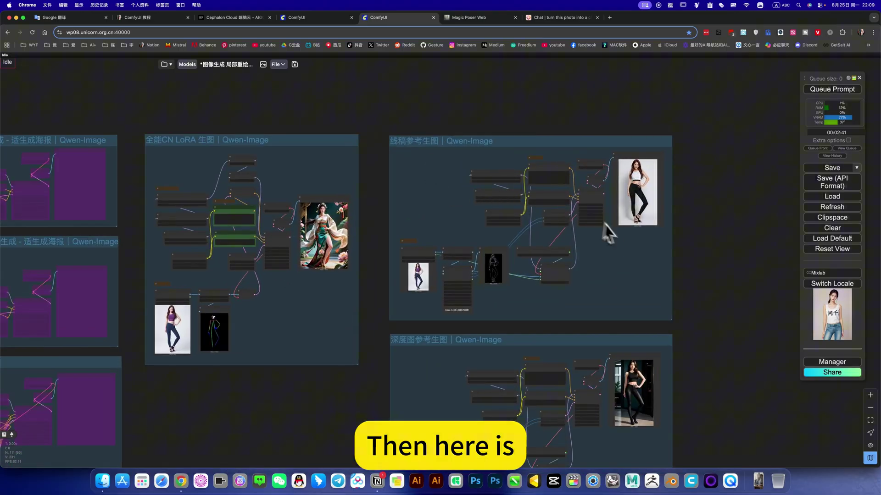
scroll(594, 260, "up", 5)
scroll(593, 260, "up", 3)
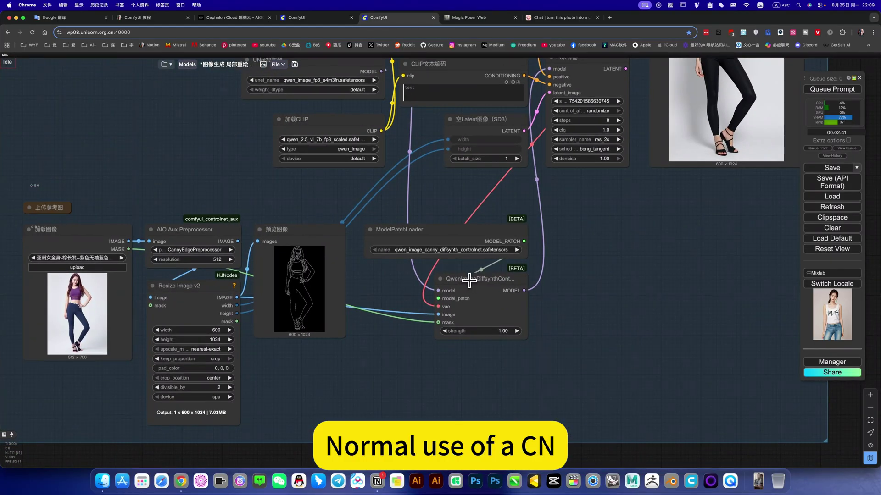
left_click(469, 282)
left_click(435, 252)
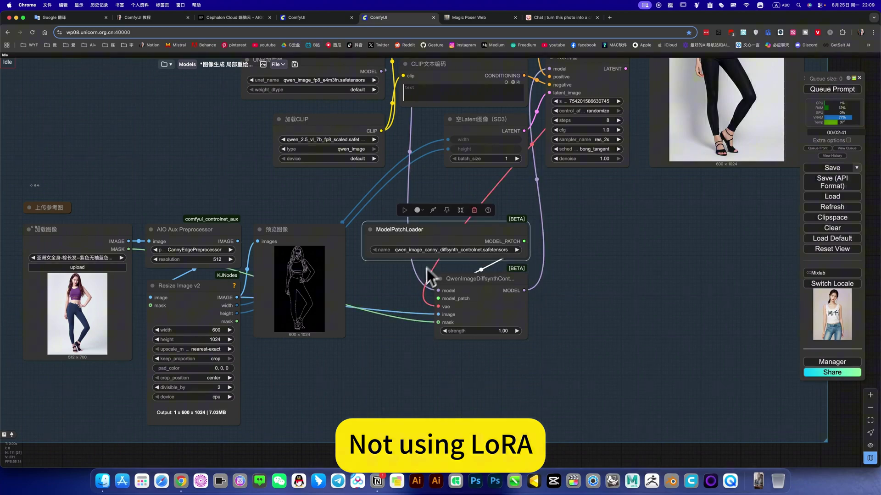
left_click(436, 252)
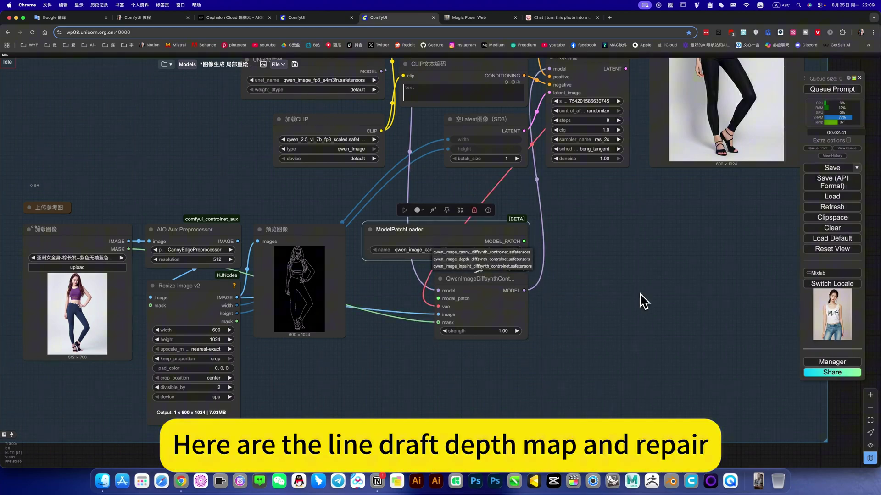
left_click(558, 289)
- Examine the 深度图参考生图 group, including its depth preview and ModelPatchLoader node
scroll(558, 290, "down", 1)
scroll(552, 291, "down", 5)
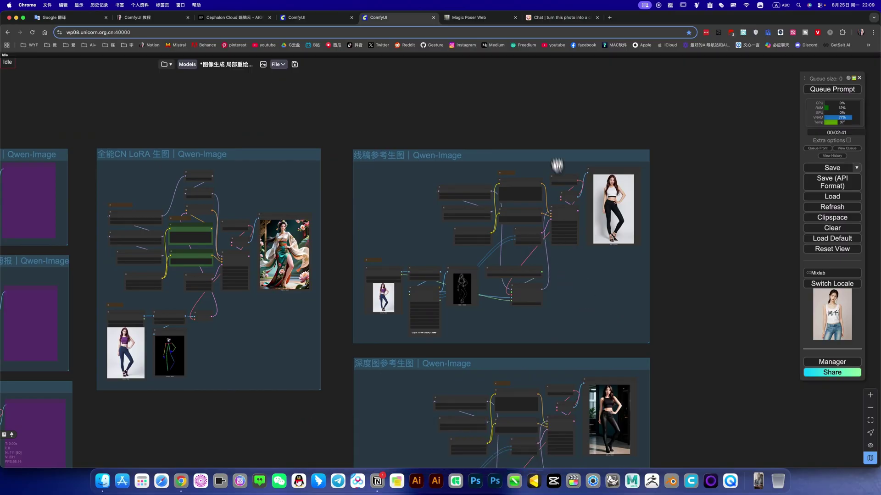
scroll(556, 167, "down", 6)
scroll(545, 197, "up", 10)
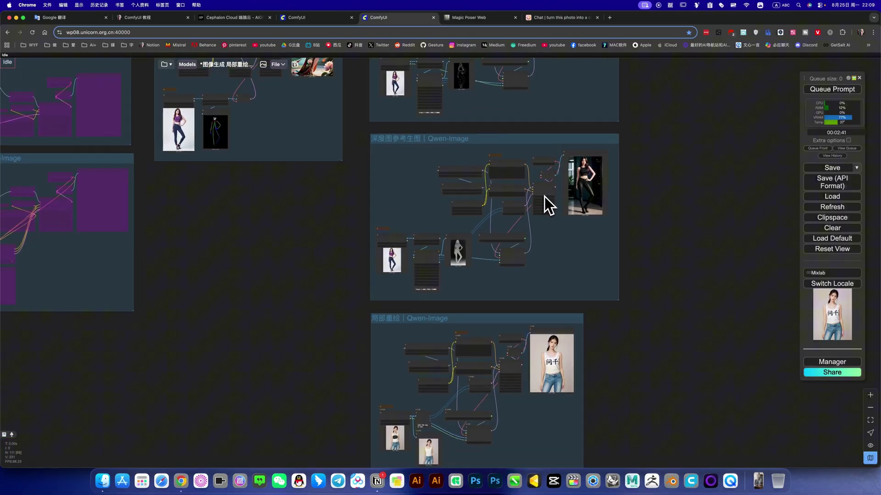
scroll(544, 197, "down", 1)
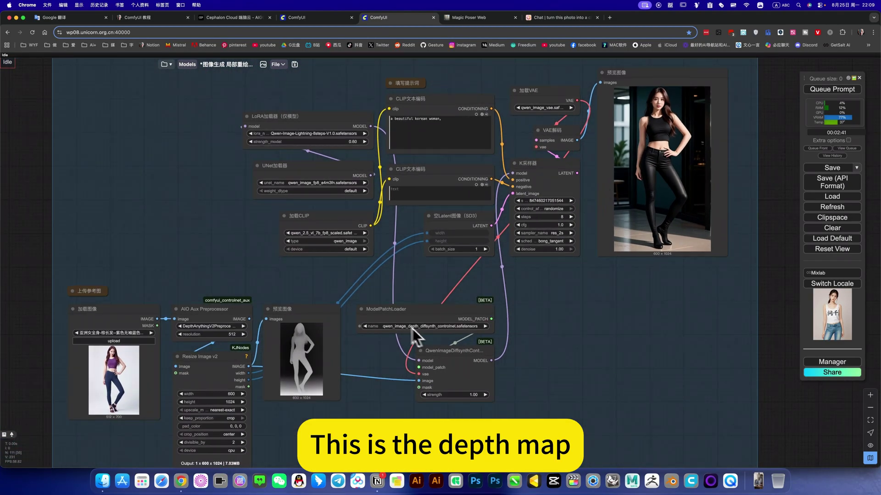
- Examine the 局部重绘 Qwen-Image group, including its masked reference image, inpaint model patch and result preview
scroll(592, 165, "down", 6)
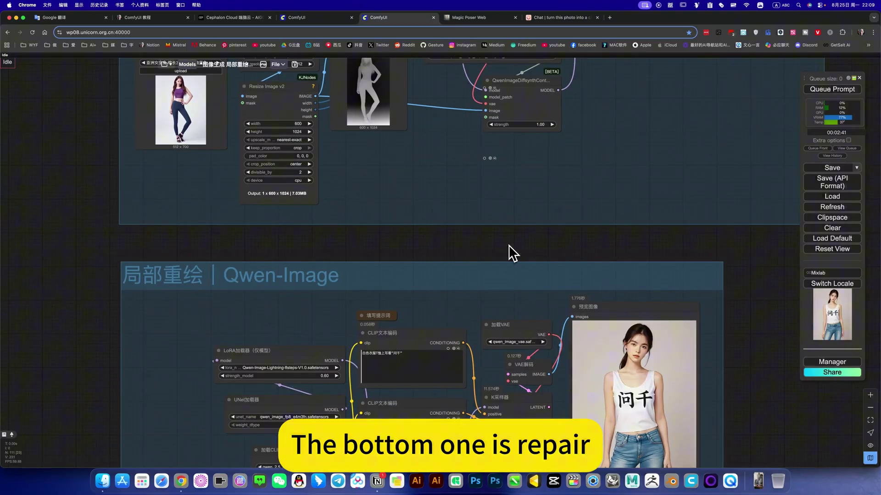
scroll(542, 385, "down", 5)
scroll(560, 264, "down", 5)
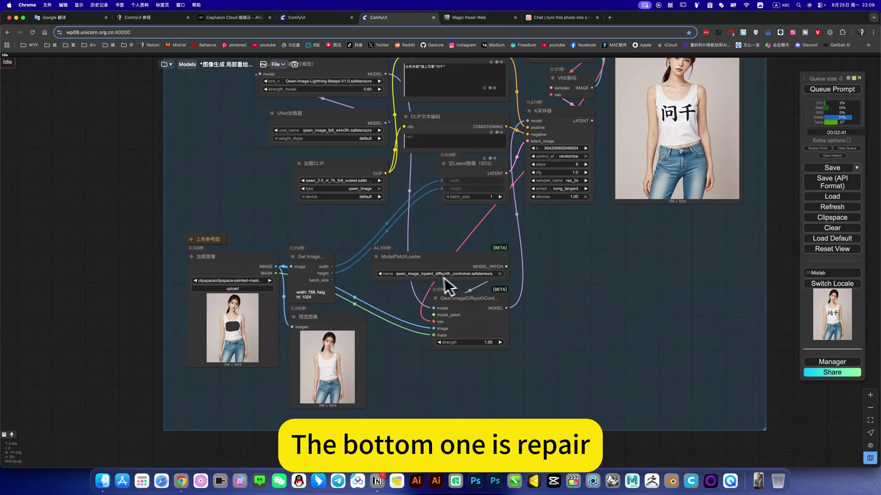
scroll(423, 277, "up", 5)
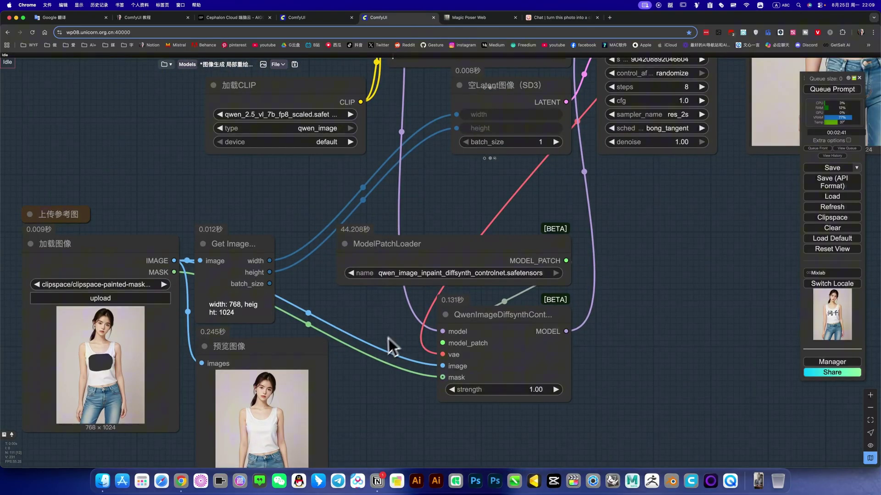
scroll(389, 338, "down", 8)
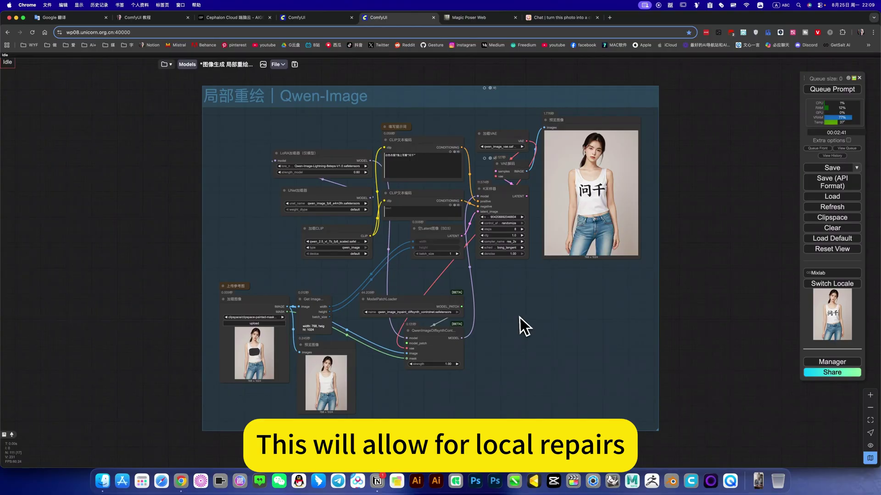
scroll(521, 315, "down", 3)
scroll(685, 209, "up", 2)
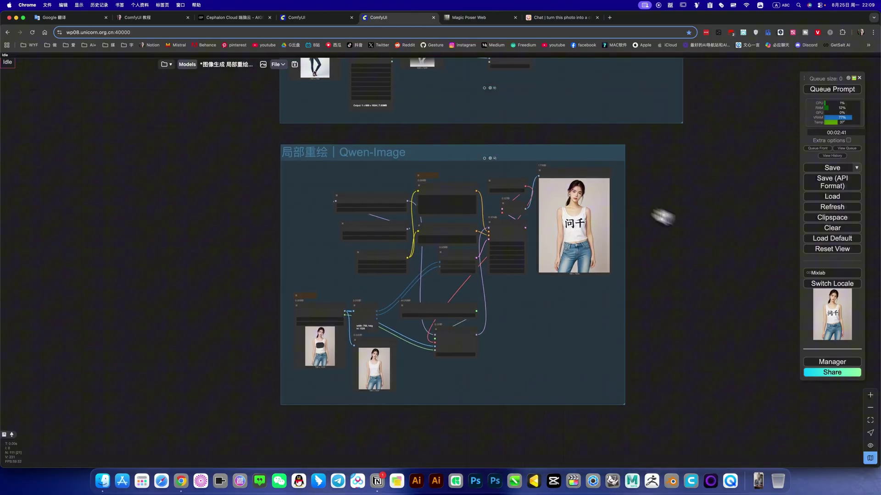
- Switch to the Qwen-Image-Edit workflow and examine its 常规款 局部重绘 group
left_click(327, 21)
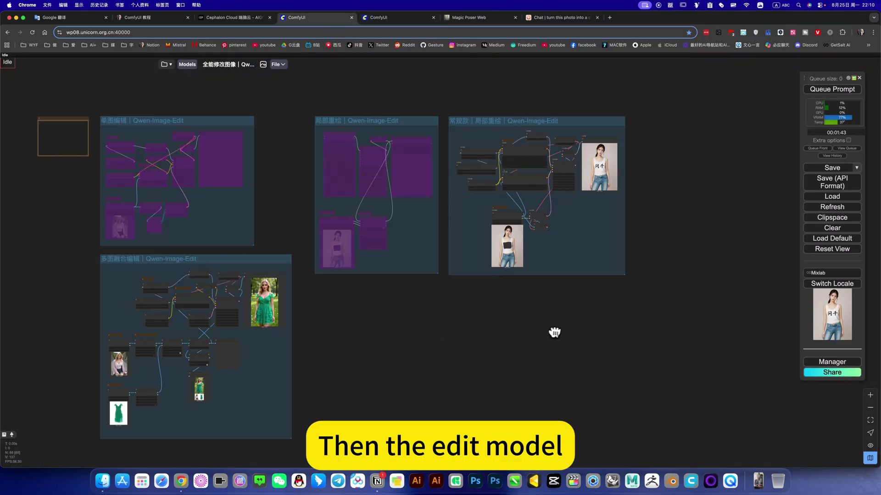
scroll(466, 275, "left", 5)
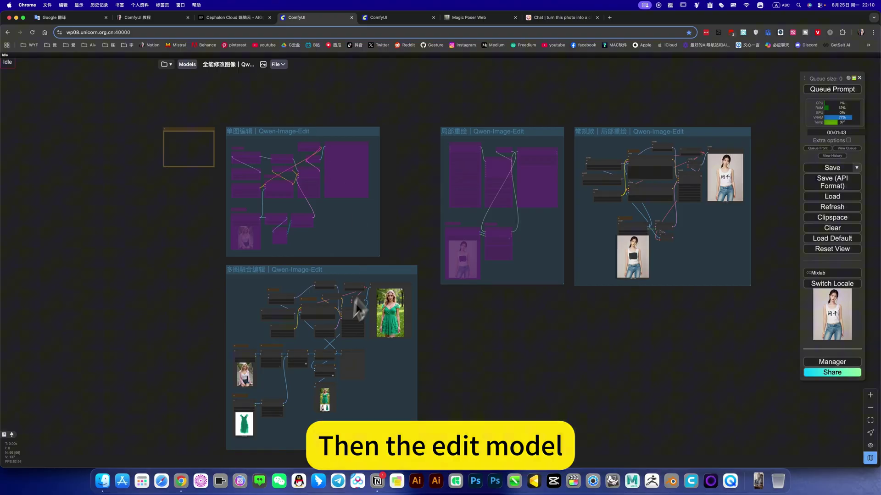
scroll(549, 324, "right", 3)
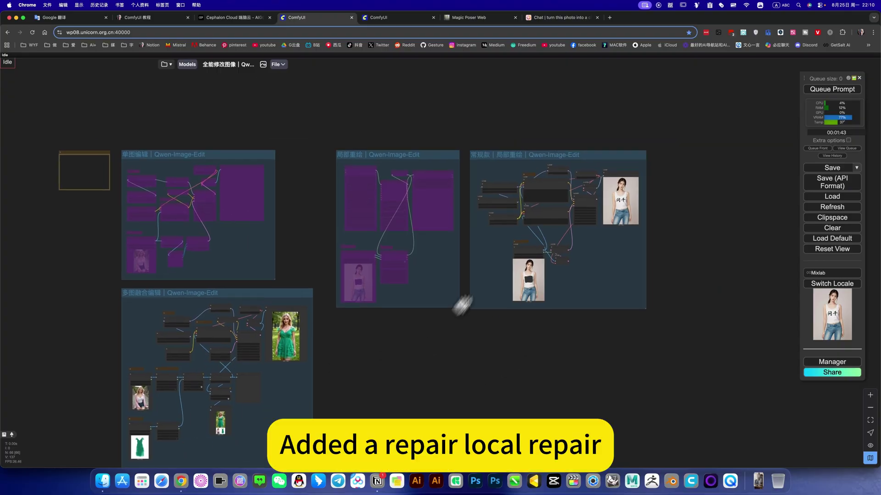
scroll(535, 193, "up", 6)
scroll(535, 194, "down", 3)
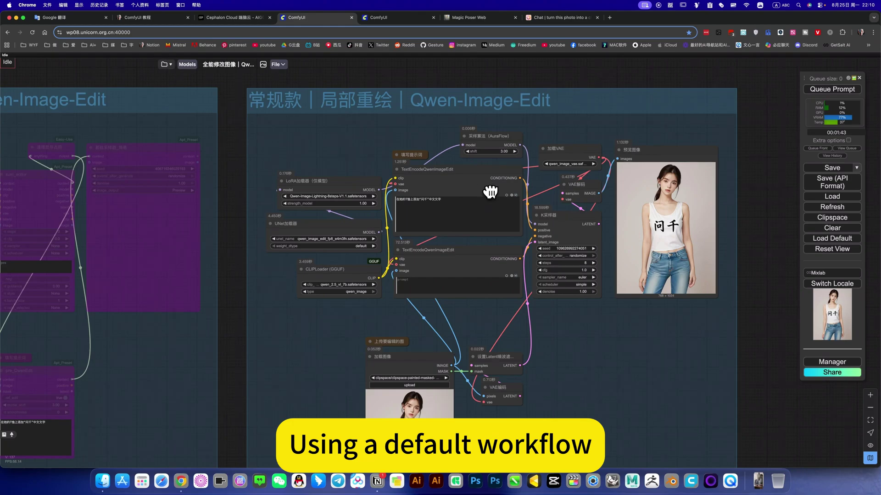
scroll(488, 193, "down", 5)
scroll(487, 202, "up", 2)
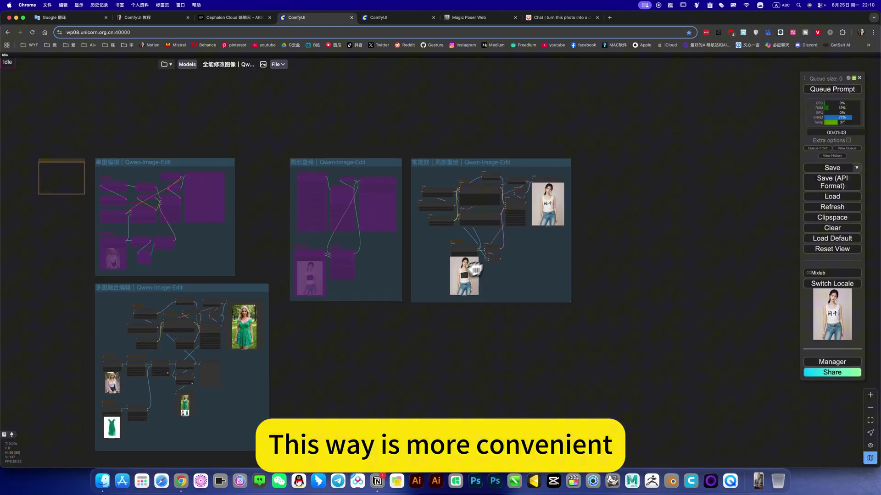
- Compare the bypassed 局部重绘 group with the 常规款 局部重绘 group in the Qwen-Image-Edit workflow
scroll(472, 229, "up", 4)
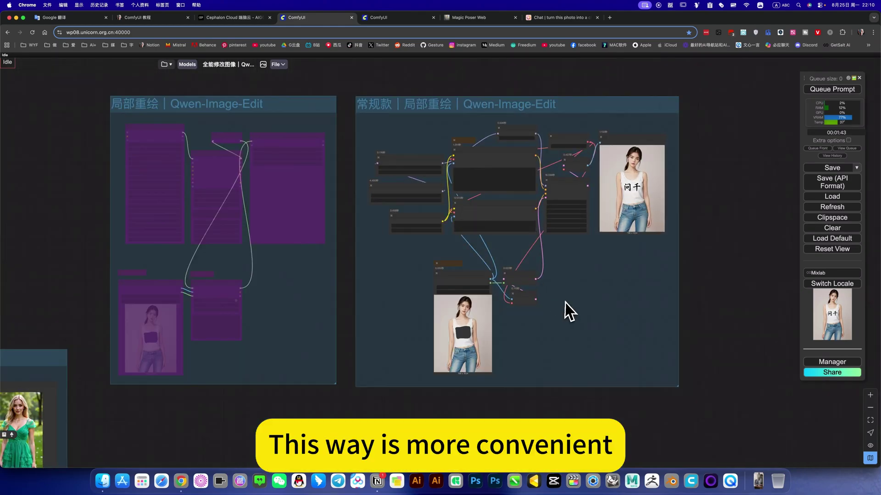
left_click_drag(560, 264, 547, 231)
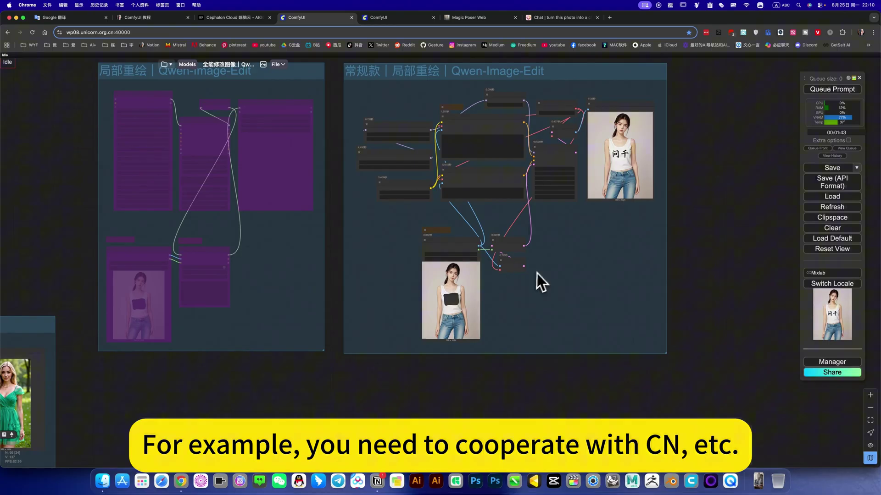
scroll(546, 291, "down", 3)
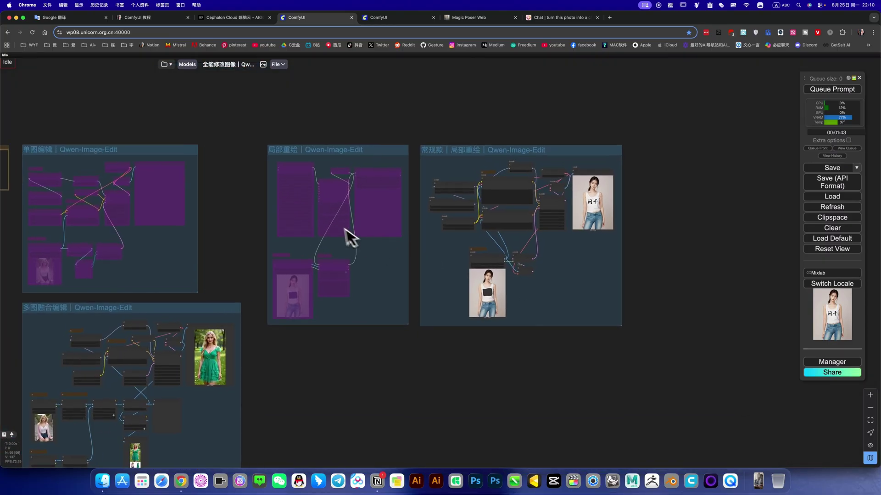
scroll(335, 232, "up", 6)
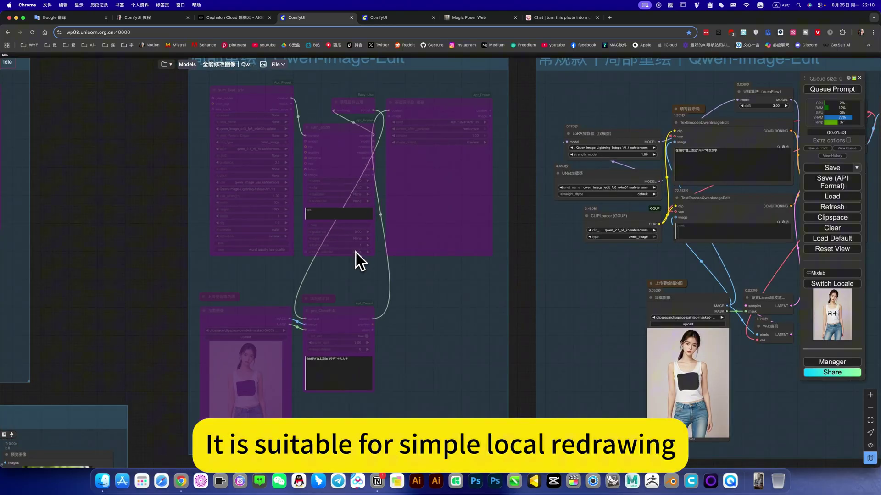
scroll(356, 260, "down", 3)
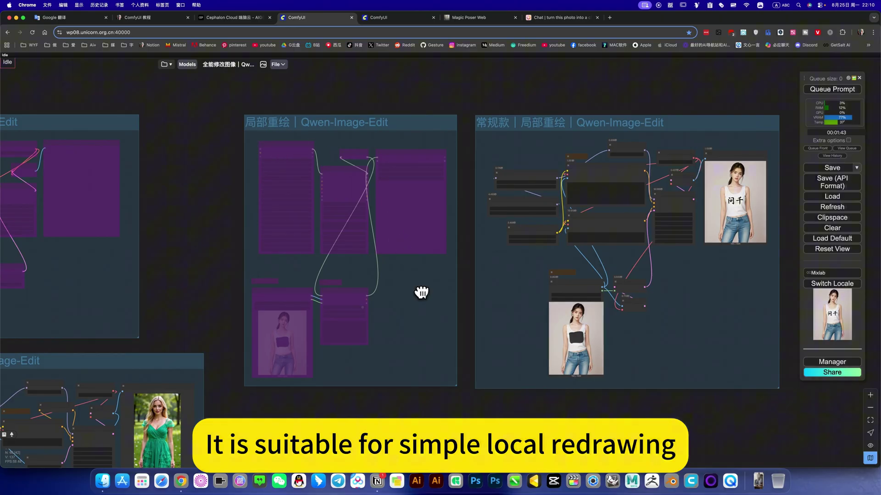
scroll(421, 293, "right", 5)
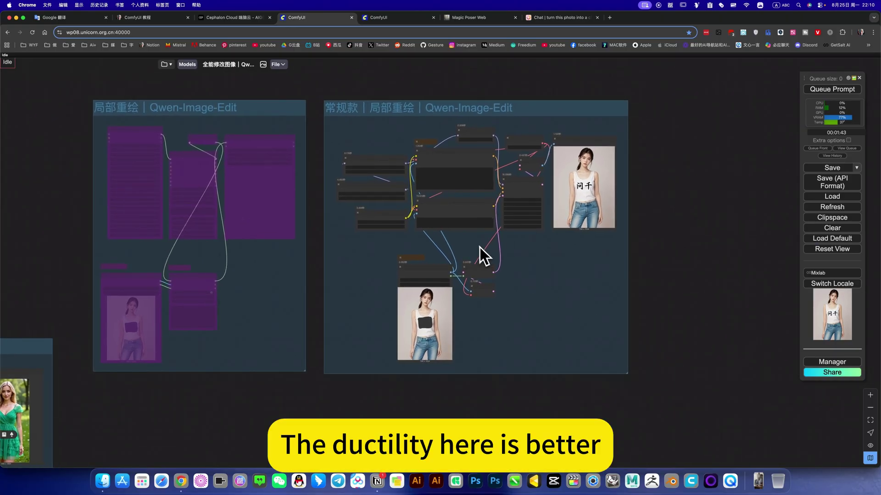
- Bring the 多图融合编辑 Qwen-Image-Edit group into view and look over its layout
scroll(524, 264, "left", 10)
scroll(524, 265, "down", 5)
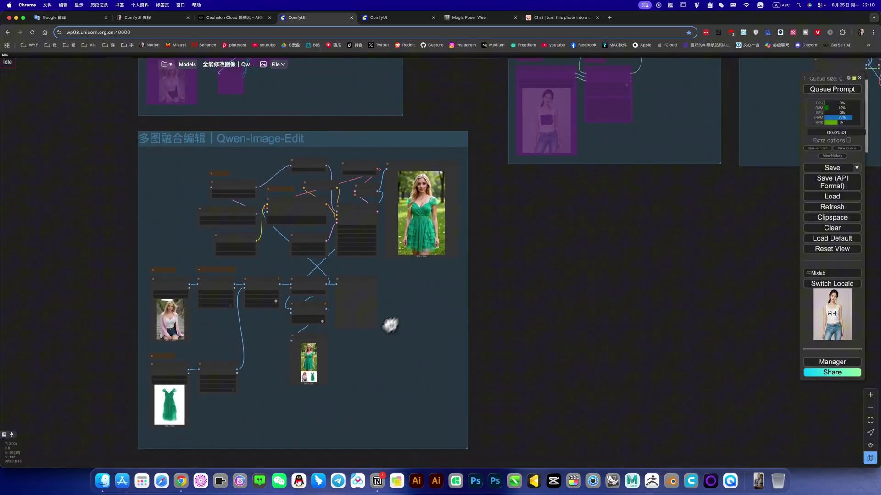
scroll(470, 336, "left", 5)
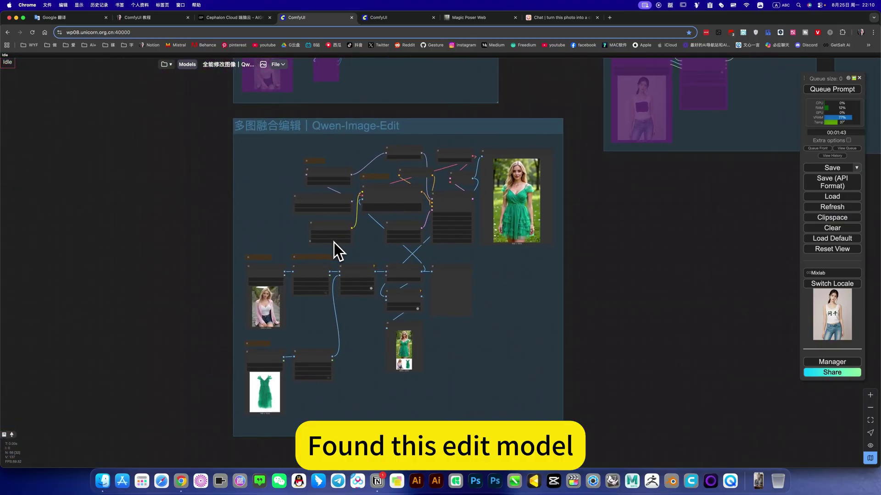
- Examine the 多图融合编辑 group's green dress input image and its background removal node
scroll(334, 243, "up", 3)
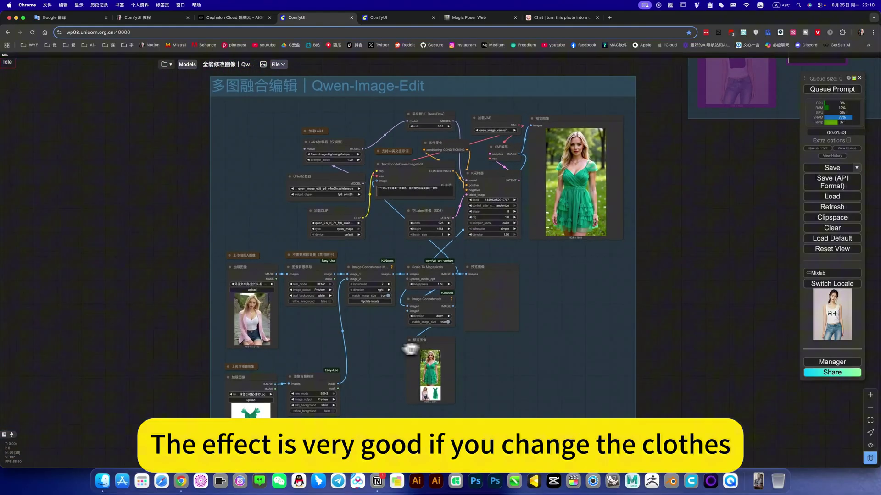
scroll(324, 346, "down", 5)
scroll(323, 346, "up", 8)
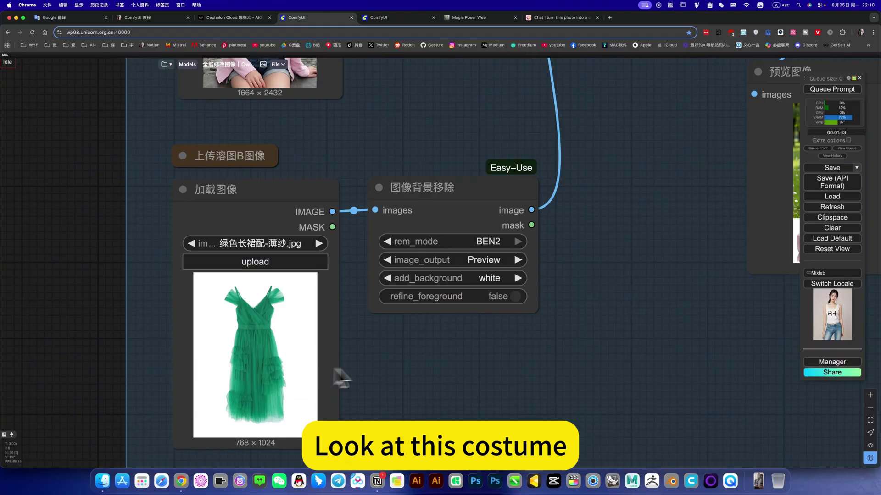
scroll(419, 370, "down", 10)
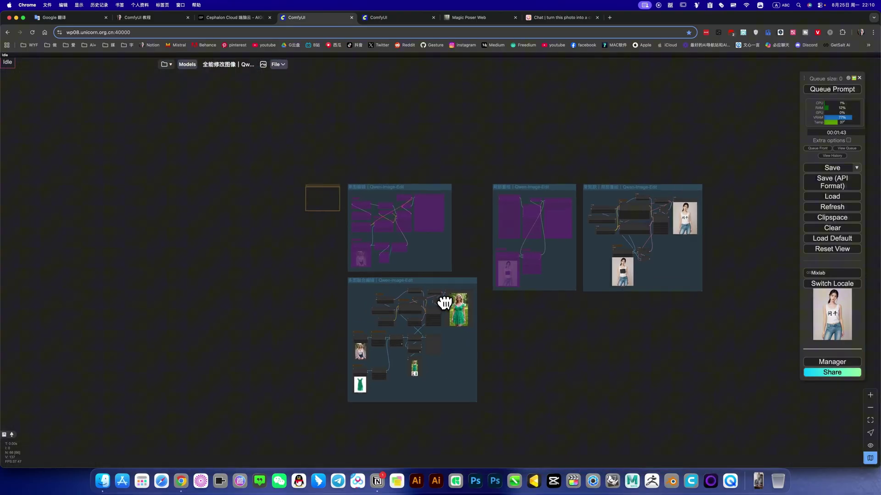
- Inspect the face and clothing in the 多图融合编辑 group's result preview, and look over the surrounding Qwen-Image-Edit groups
scroll(452, 306, "up", 10)
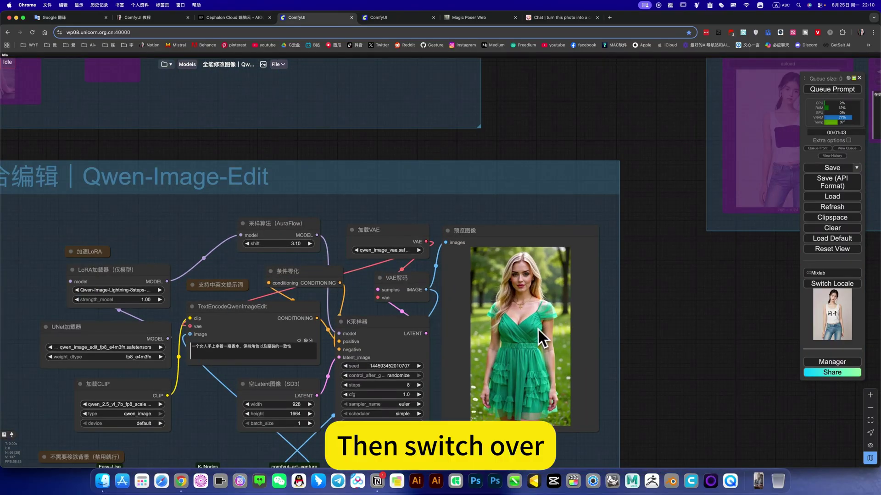
scroll(539, 323, "up", 5)
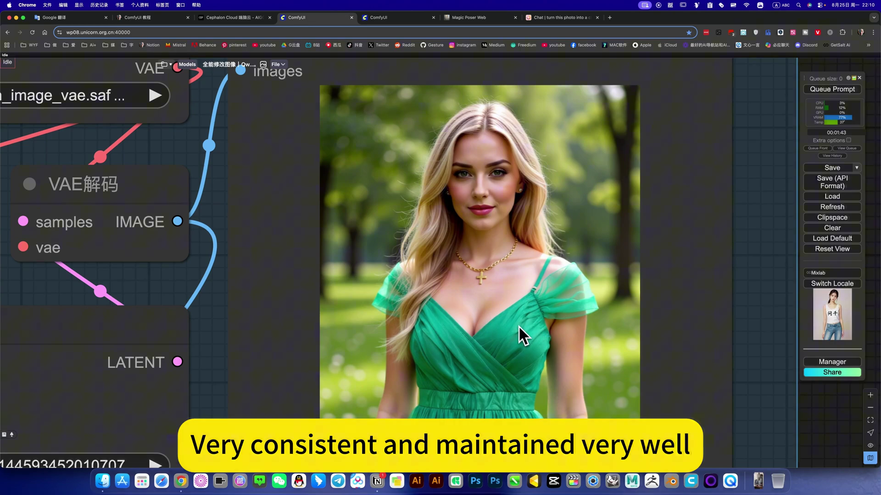
scroll(519, 329, "down", 8)
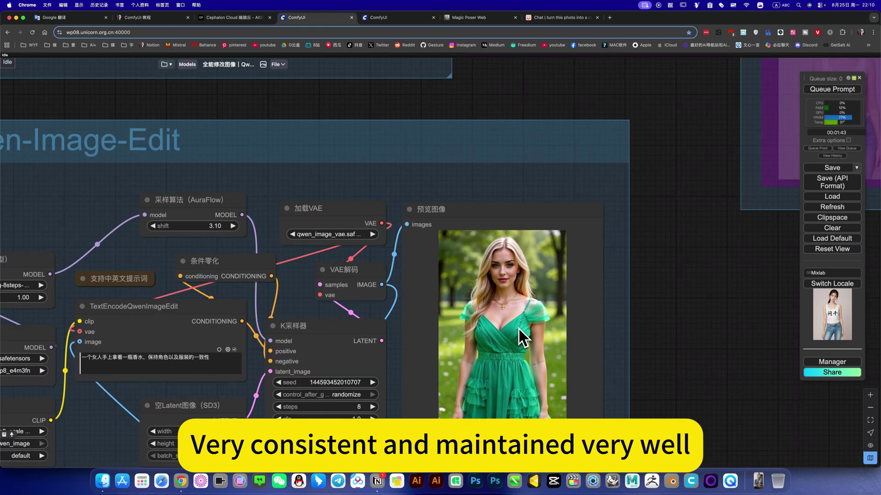
scroll(518, 329, "up", 2)
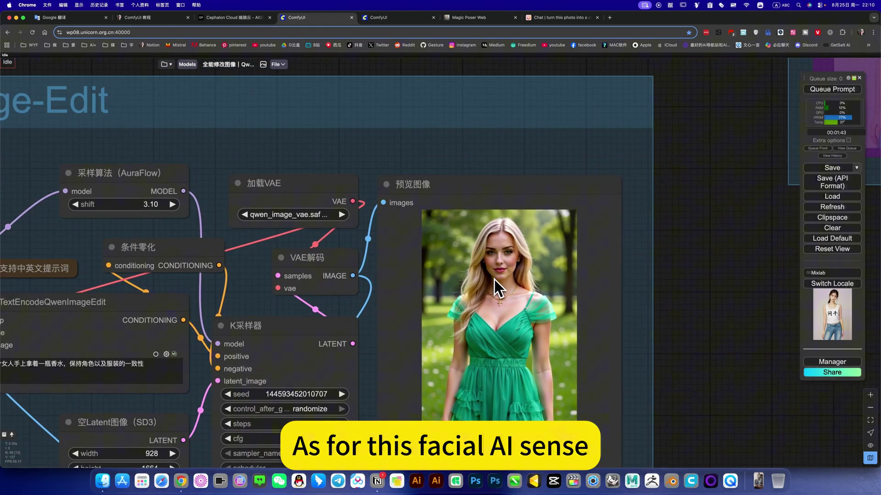
scroll(495, 281, "down", 5)
left_click_drag(606, 308, 664, 284)
left_click_drag(275, 147, 188, 138)
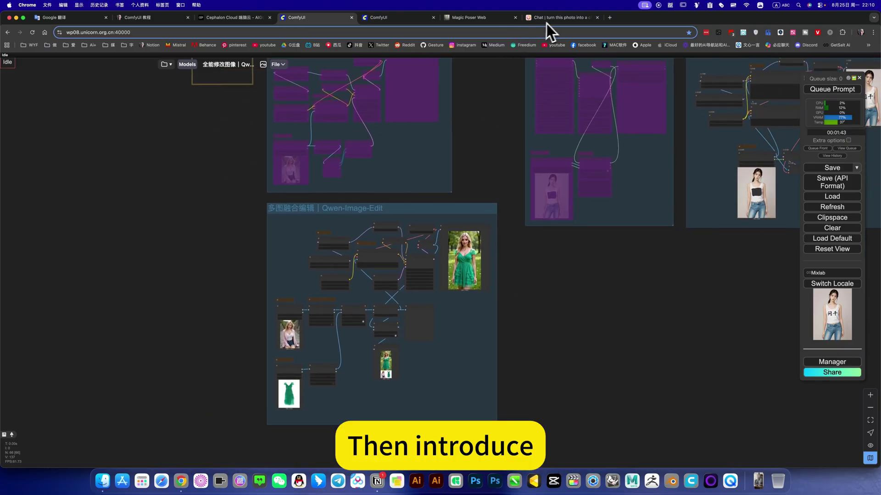
- Switch to the yupp.ai chat and review the character figure prompt with its Nano Banana and GPT Image 1 results
left_click(553, 18)
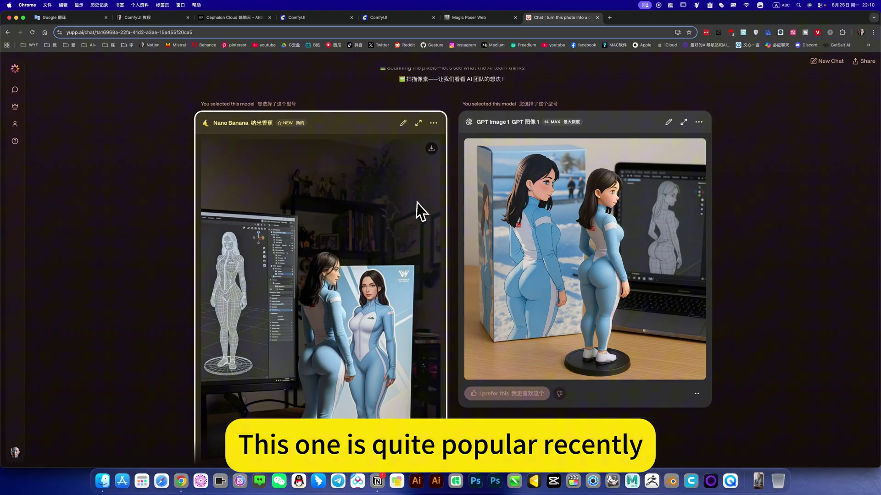
scroll(416, 203, "up", 5)
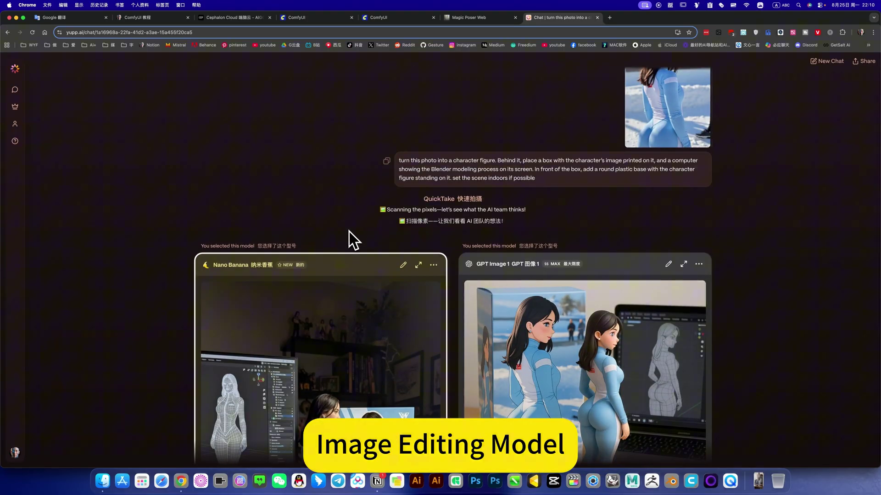
scroll(348, 232, "down", 3)
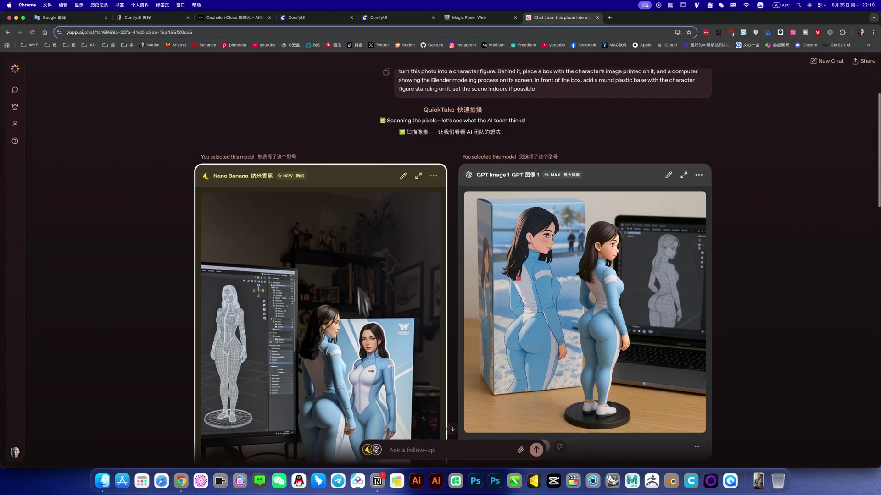
left_click(99, 32)
left_click(110, 32)
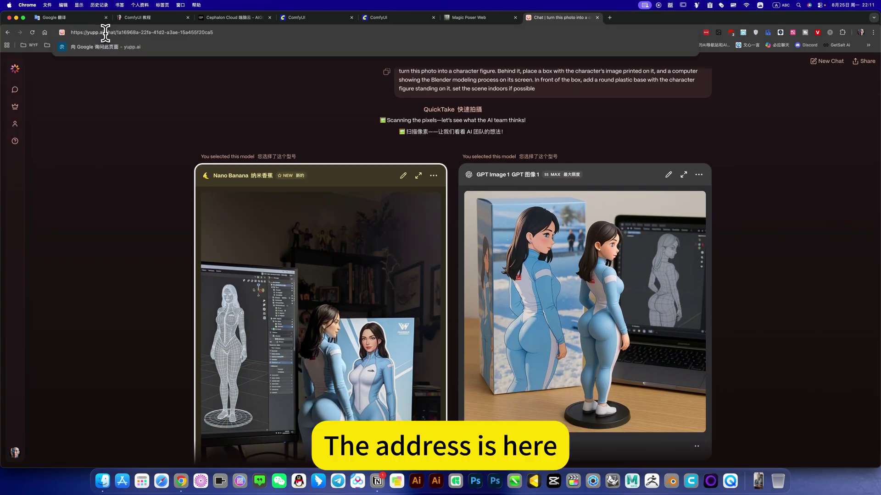
left_click_drag(71, 32, 105, 32)
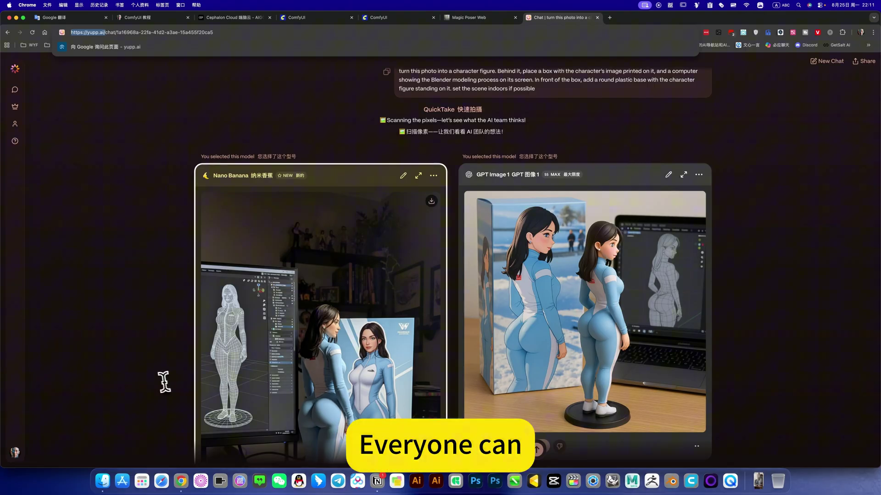
- Compare the full Nano Banana figure image with the GPT Image 1 version, and return to the prompt above them
scroll(731, 328, "down", 5)
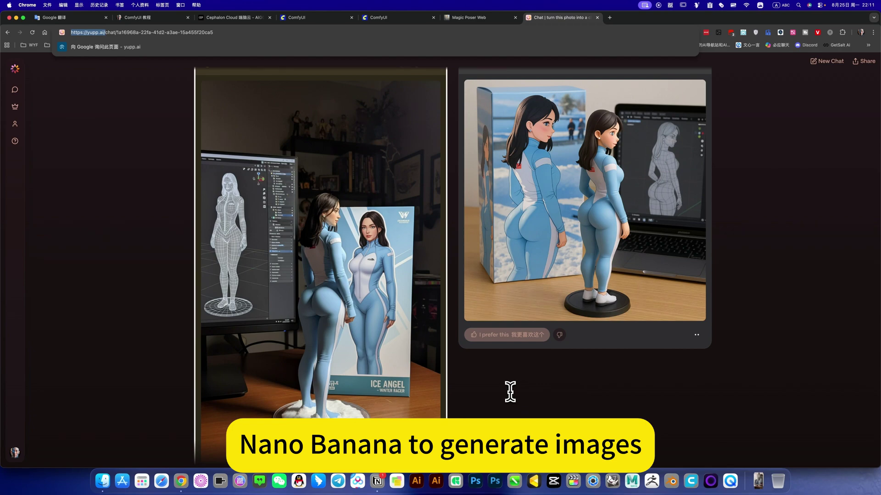
scroll(510, 392, "down", 3)
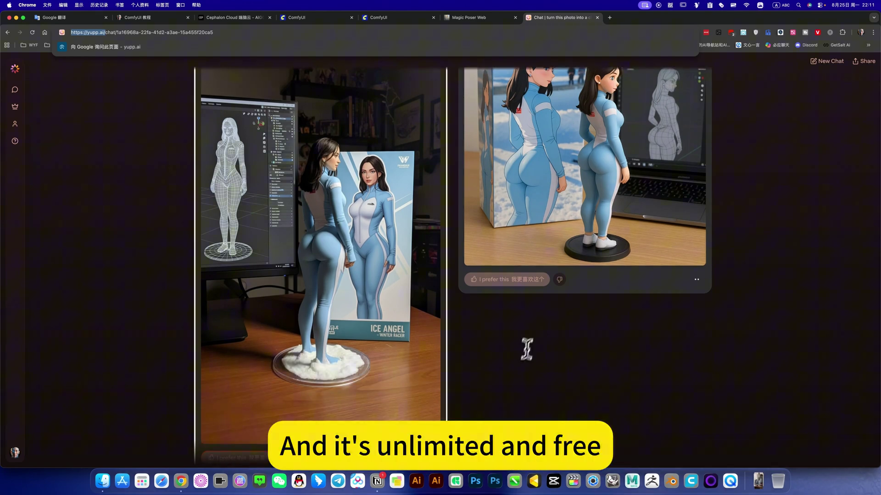
scroll(526, 342, "up", 10)
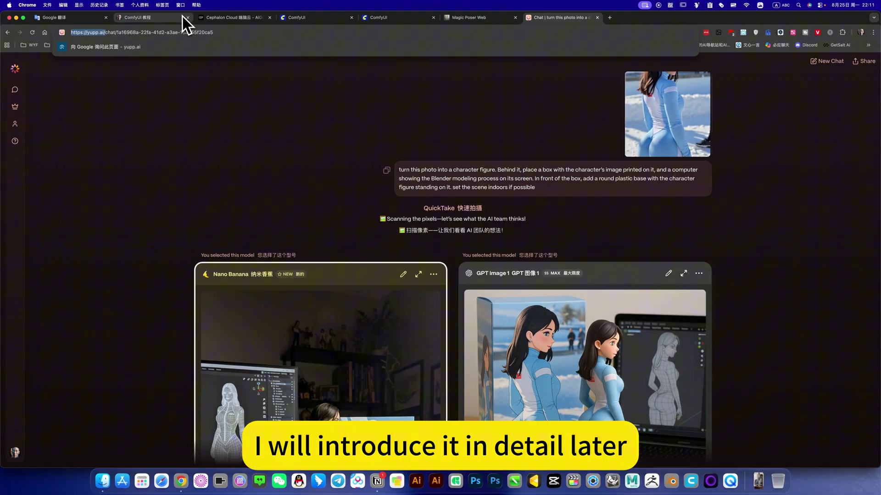
- Switch to Cephalon Cloud, view the 我的应用 instances, and return to the AIGC 应用 page to locate the ComfyUI 全球最大 image
left_click(224, 19)
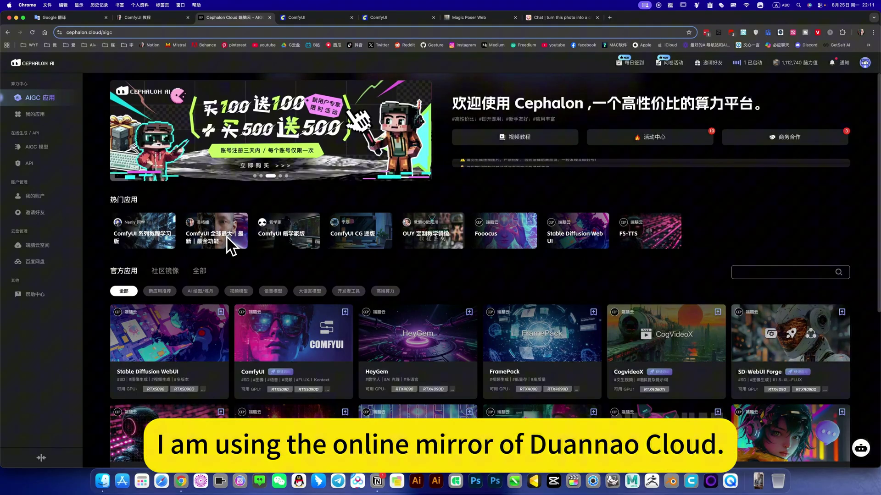
left_click(38, 115)
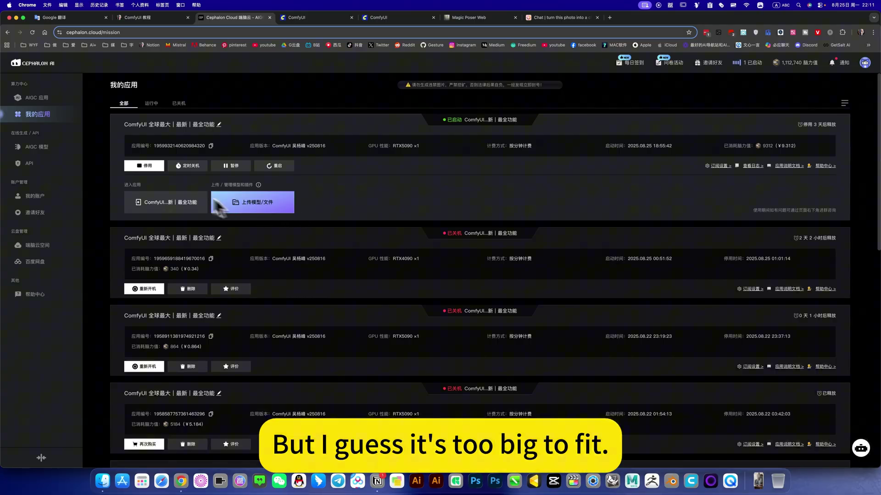
left_click(51, 101)
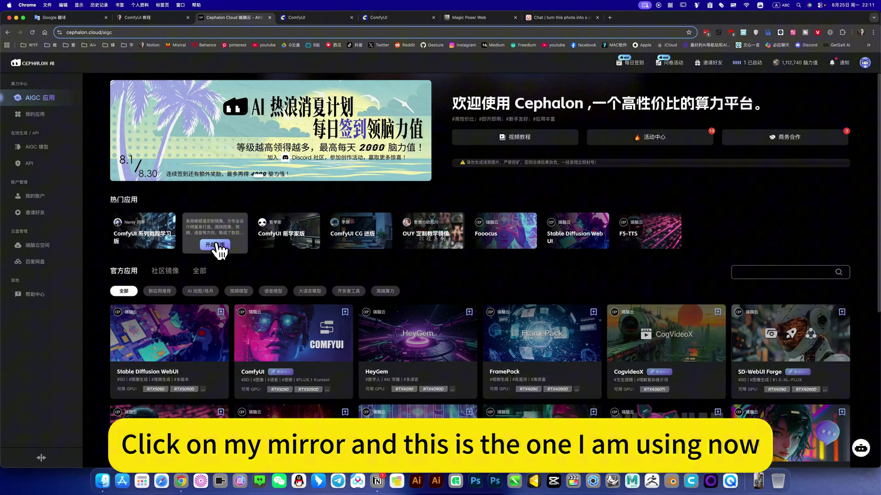
- Switch to the Qwen-Image-Edit workflow in ComfyUI and show its entry in the workspace's saved workflow list
left_click(306, 17)
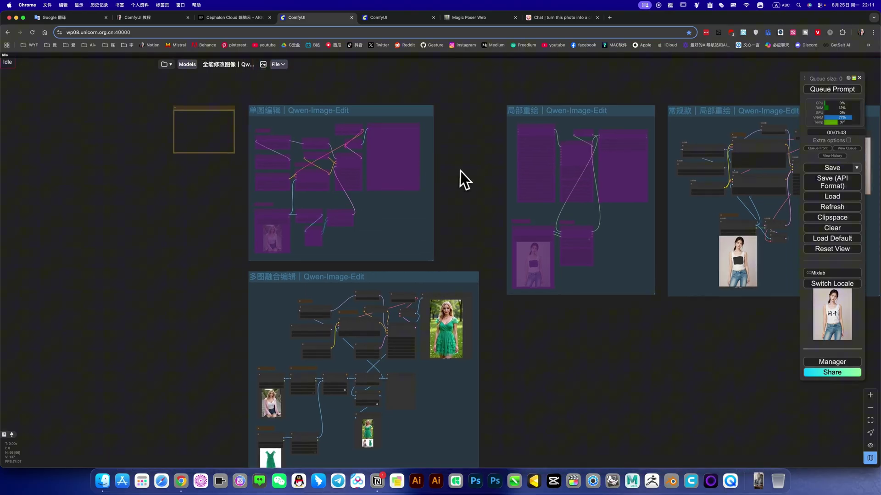
left_click_drag(460, 171, 443, 173)
left_click(166, 65)
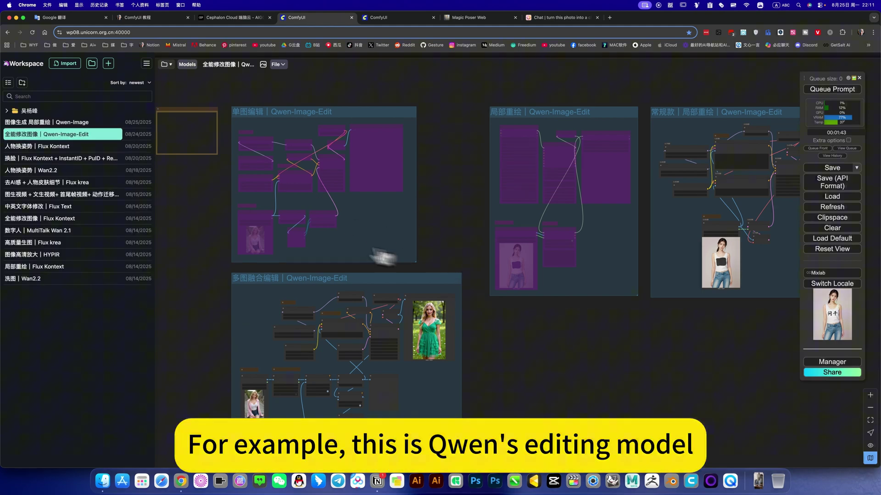
mouse_move(64, 137)
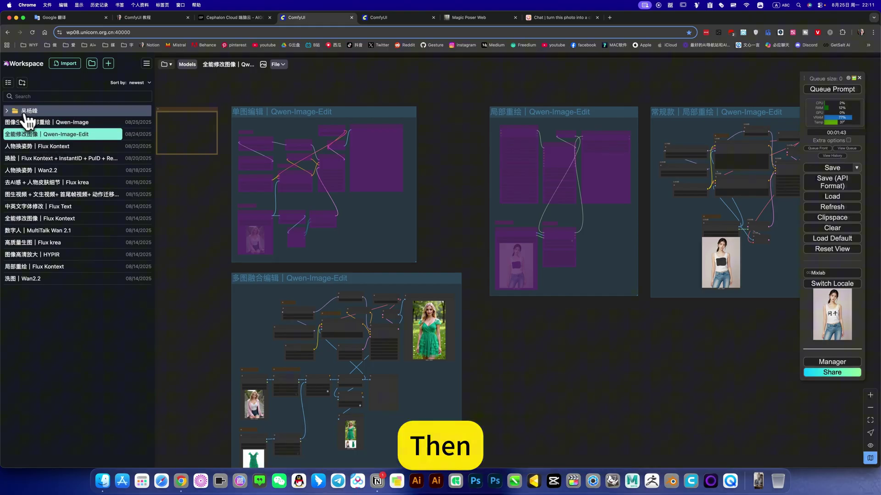
- Switch to the Qwen-Image workflow, show the saved workflow list, and expand the author's folder to reveal its category subfolders
left_click(385, 19)
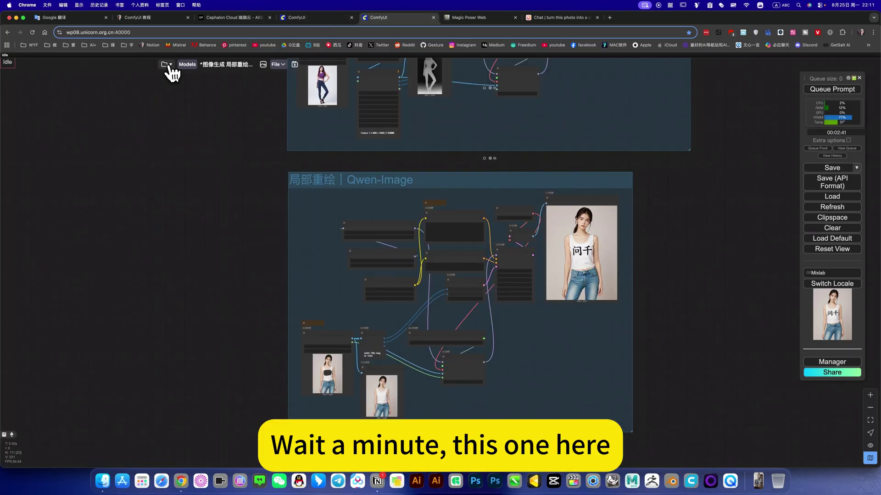
left_click(165, 65)
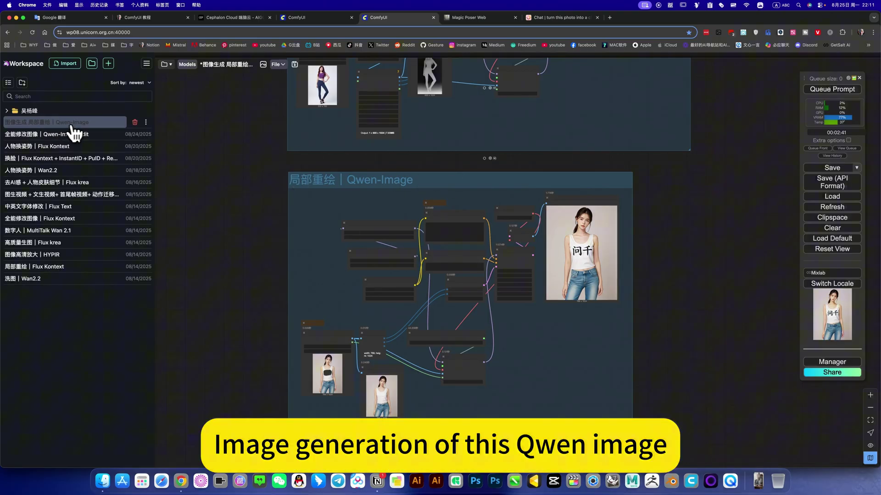
left_click(15, 115)
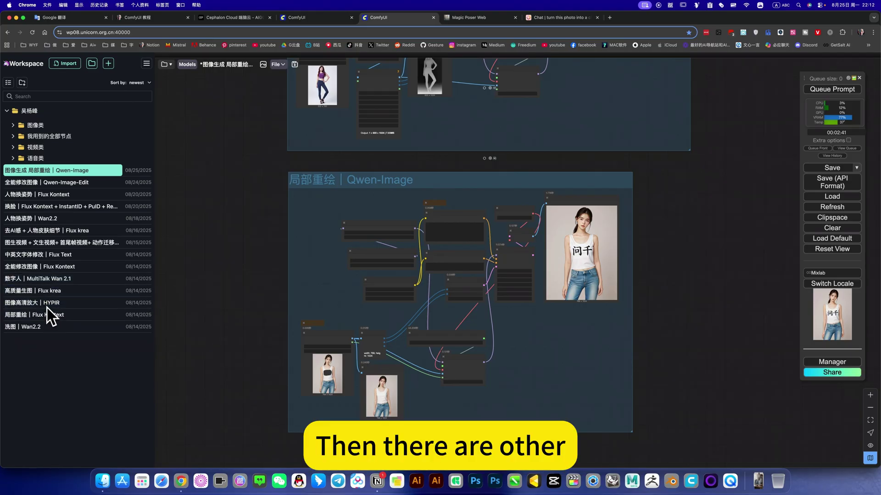
- Browse the image workflows in the 图像类 subfolder and collapse it
left_click(16, 126)
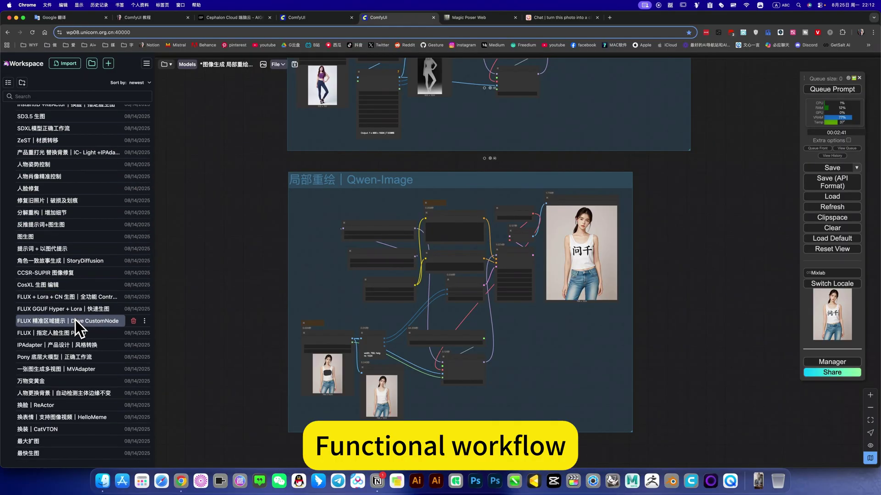
left_click(28, 113)
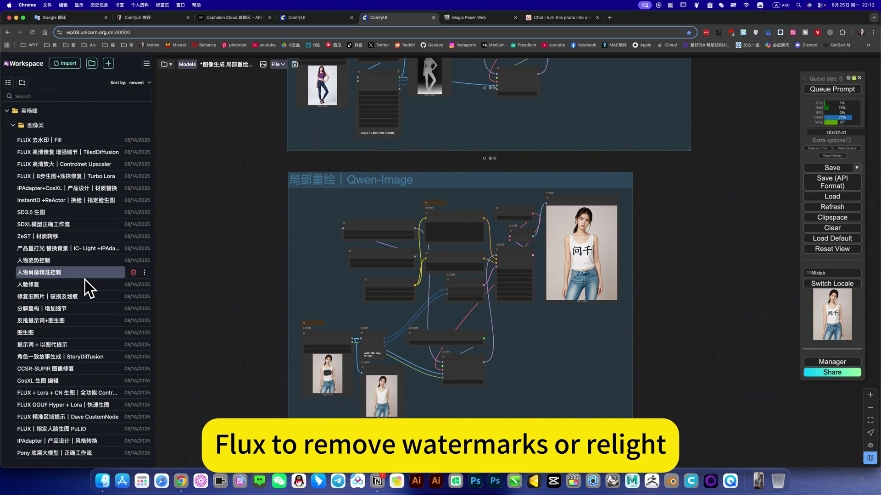
scroll(84, 280, "down", 1)
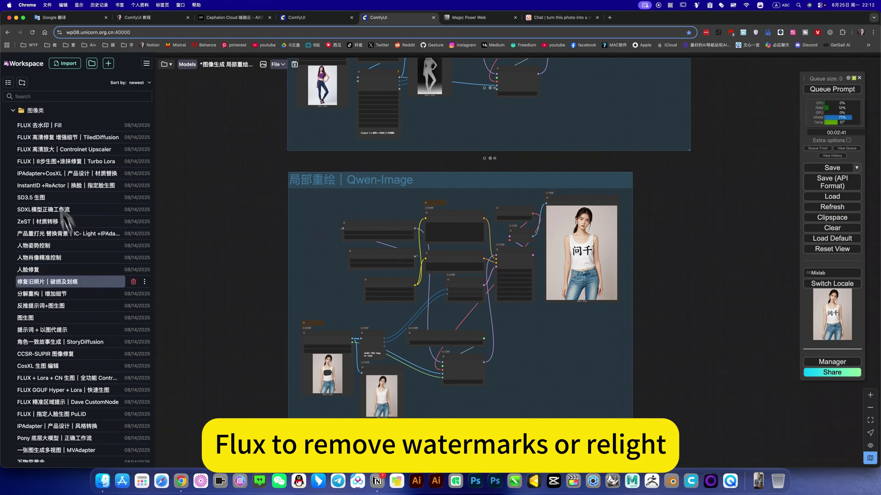
left_click(14, 112)
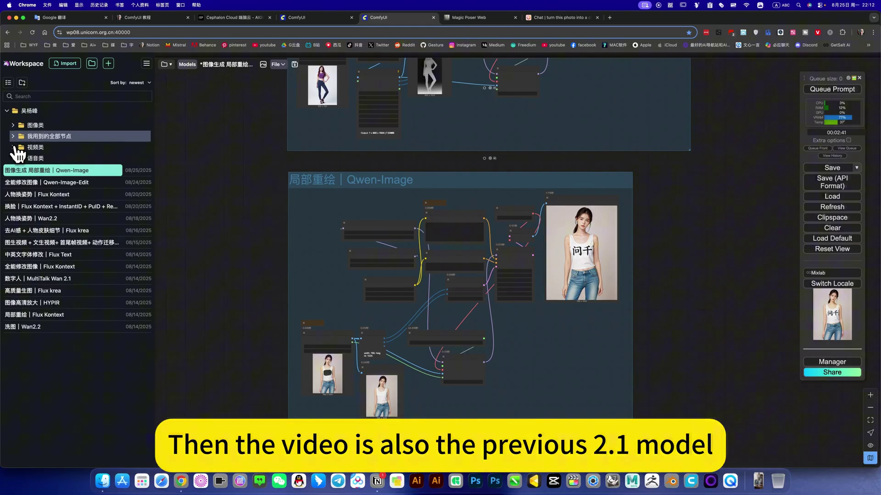
- Look through the workflows in the 视频类 and 语音类 subfolders, collapsing each one after viewing
left_click(15, 148)
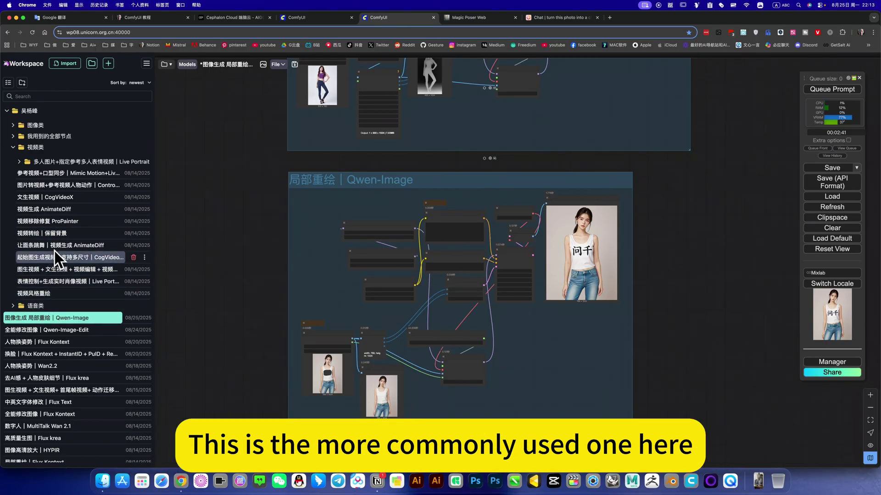
left_click(17, 149)
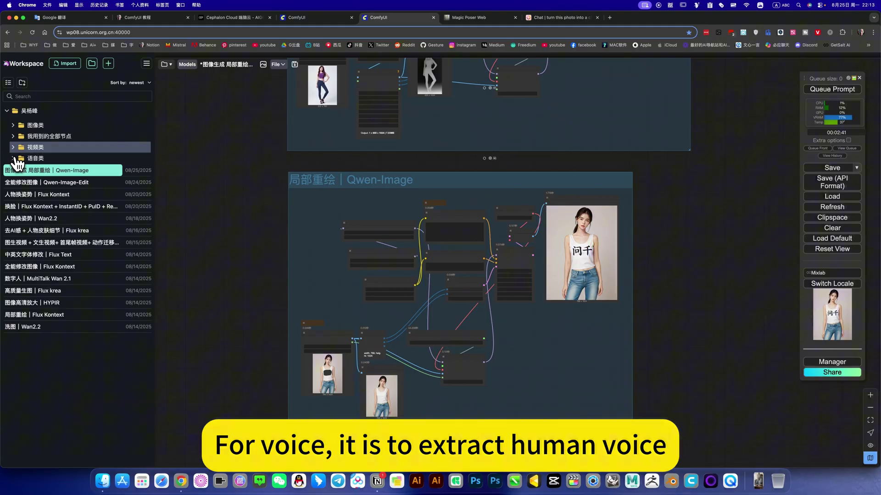
left_click(19, 159)
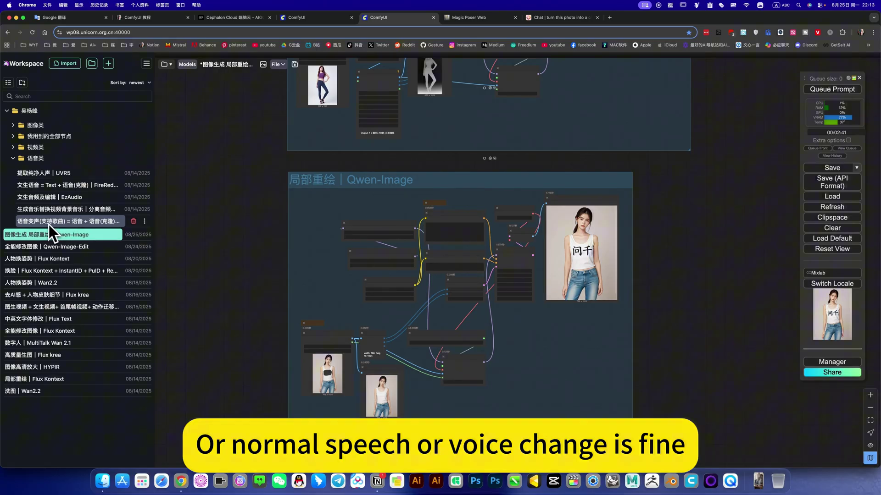
left_click(13, 159)
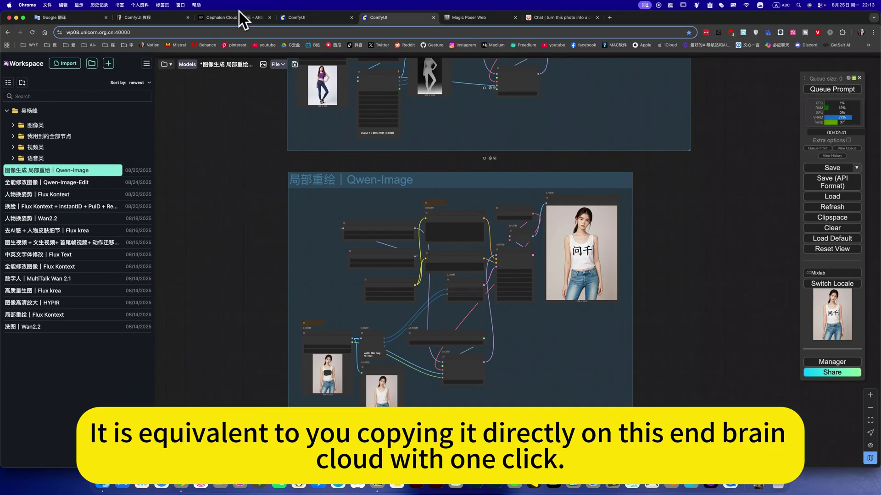
- View the Cephalon Cloud AIGC 应用 page again and return to the Qwen-Image workflow in ComfyUI
left_click(235, 21)
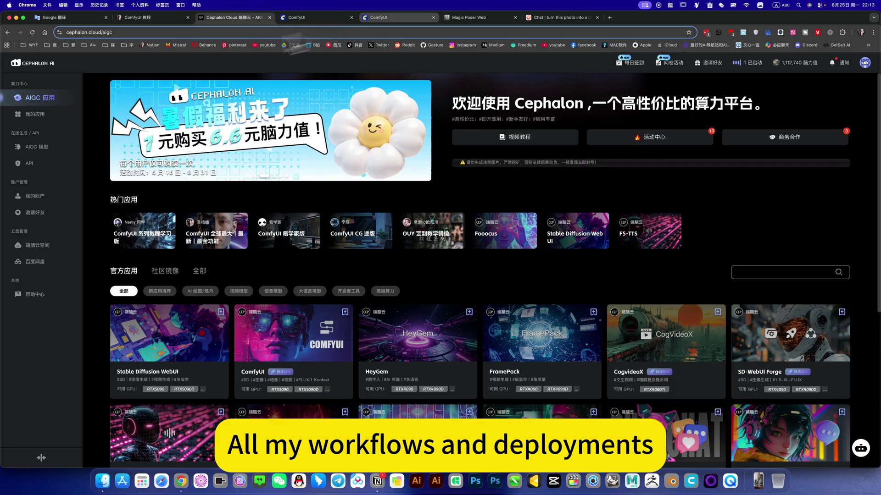
left_click(379, 18)
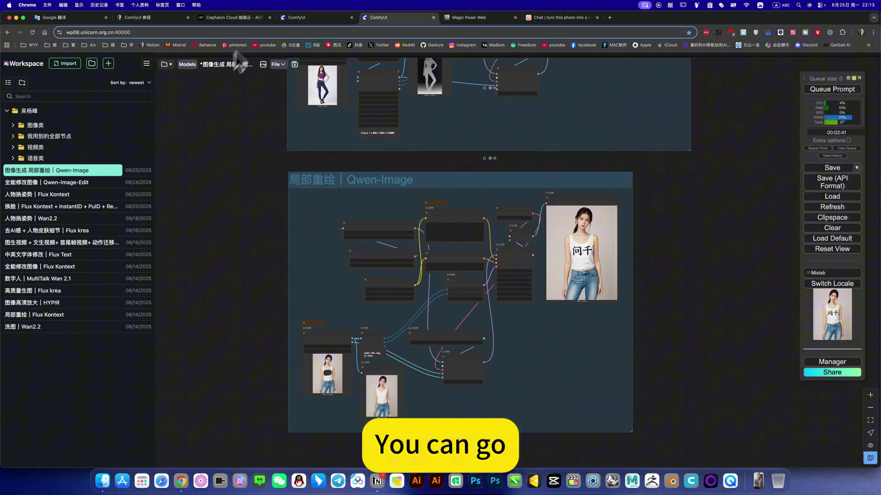
- View the running ComfyUI instance under 我的应用 on Cephalon Cloud and return to the Qwen-Image-Edit workflow in ComfyUI
left_click(242, 20)
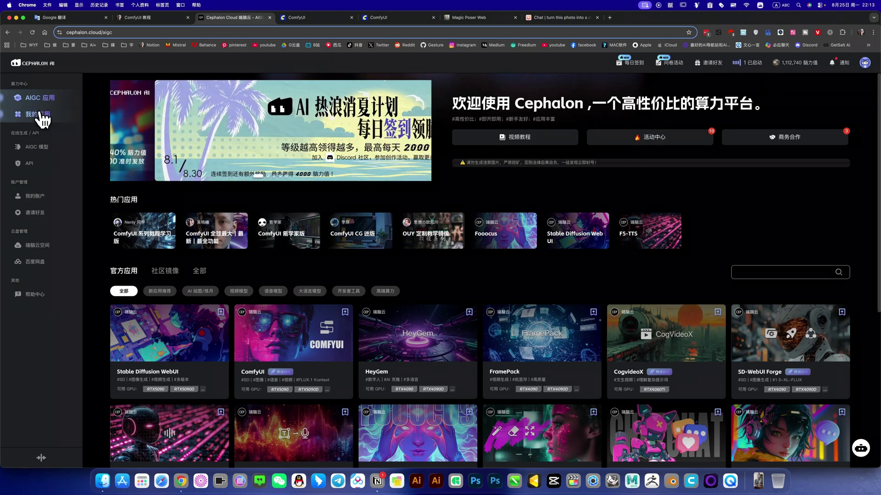
left_click(40, 114)
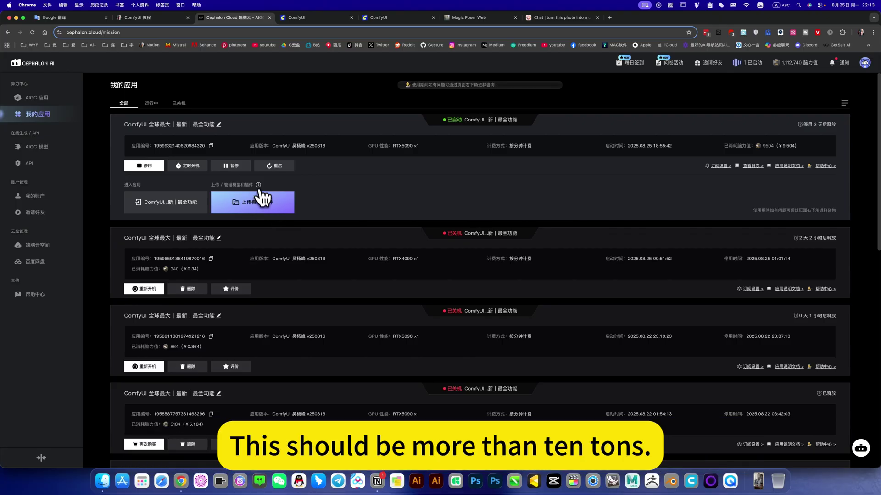
left_click(302, 20)
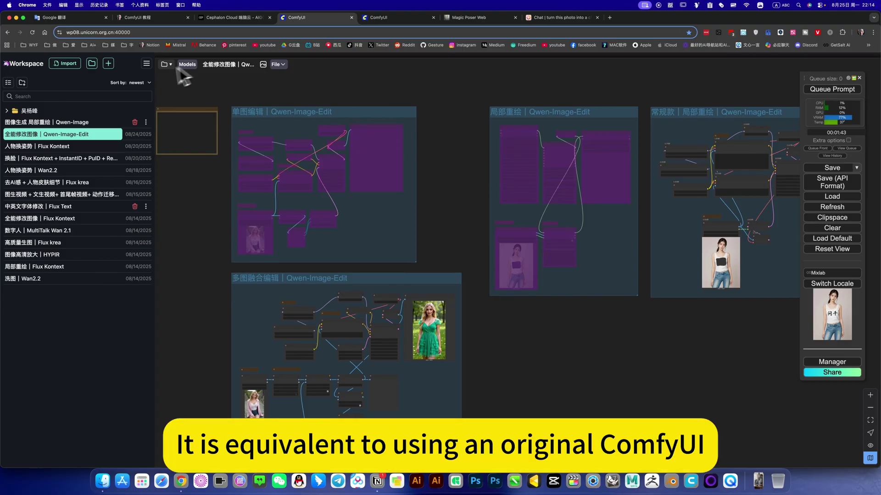
left_click(286, 66)
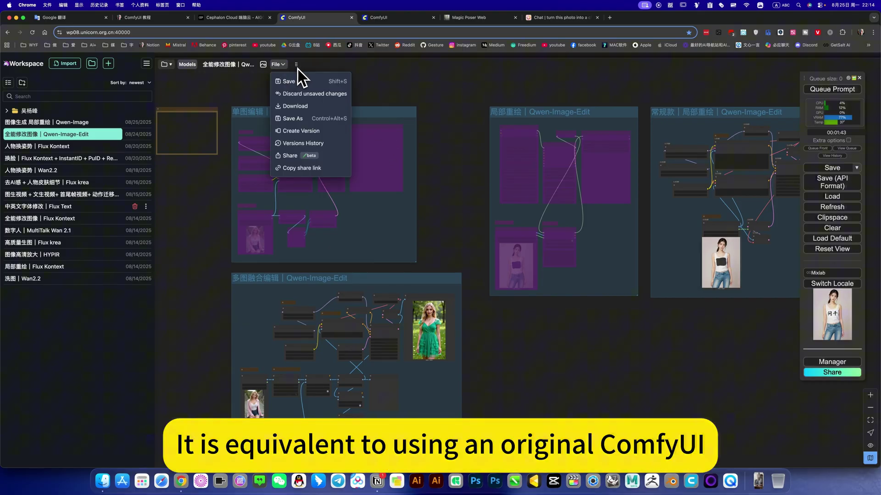
left_click(298, 69)
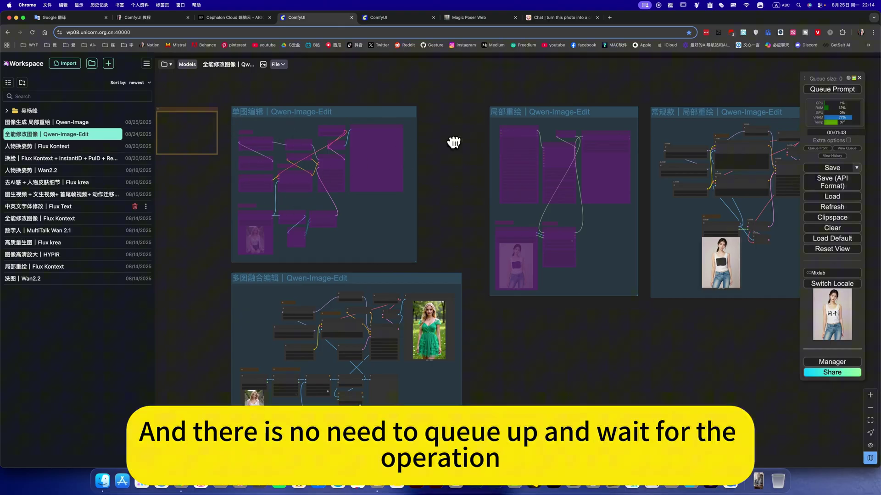
- Check the GPU choices for creating a ComfyUI 全球最大 app on Cephalon Cloud, close the dialog, and return to the Qwen-Image-Edit workflow
left_click(231, 17)
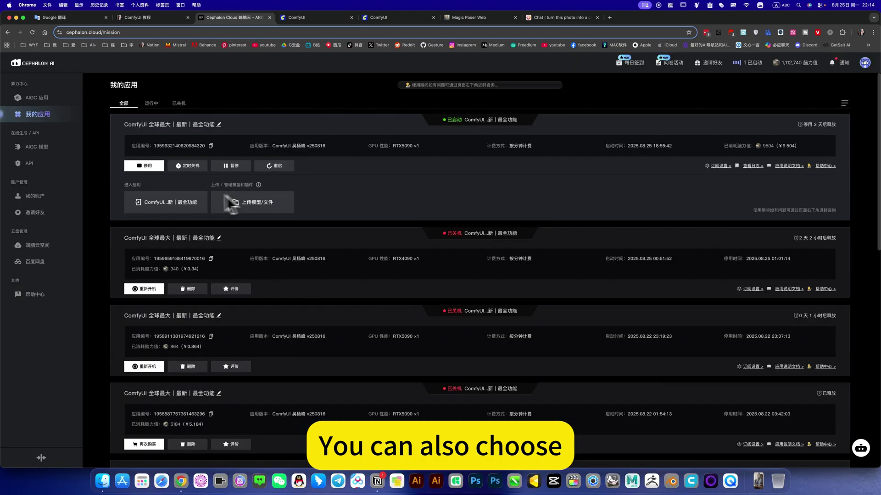
left_click(55, 99)
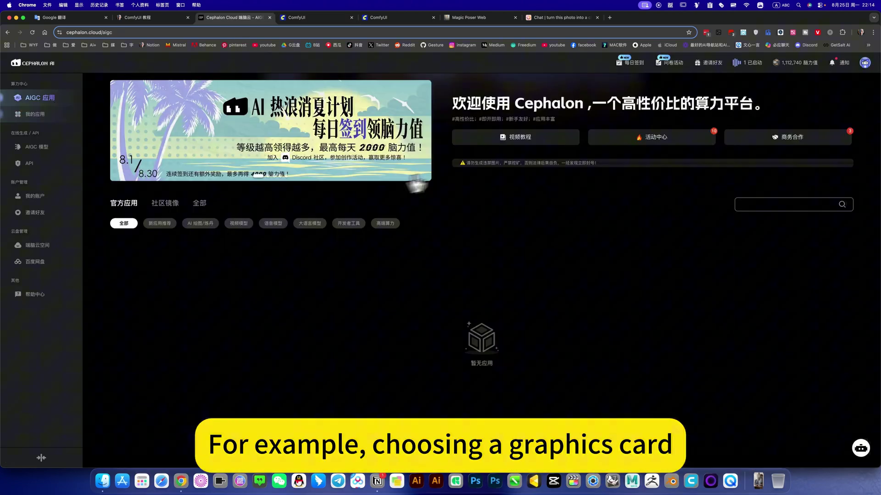
left_click(285, 248)
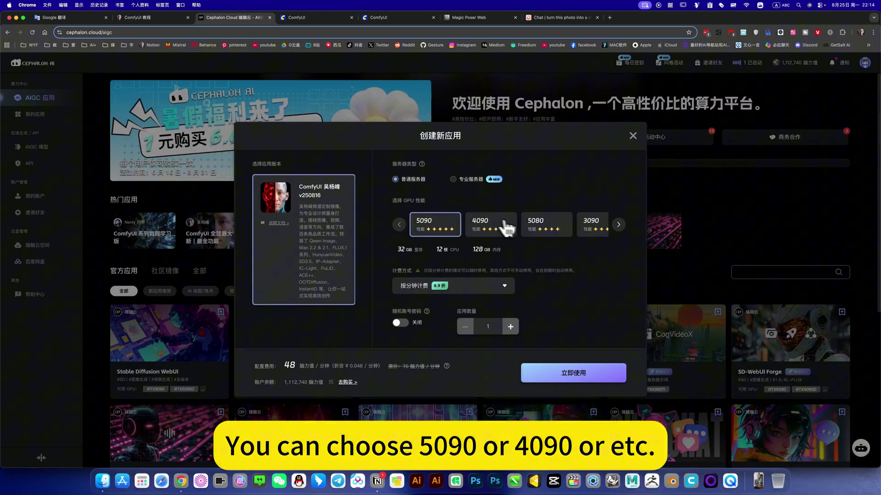
left_click(632, 136)
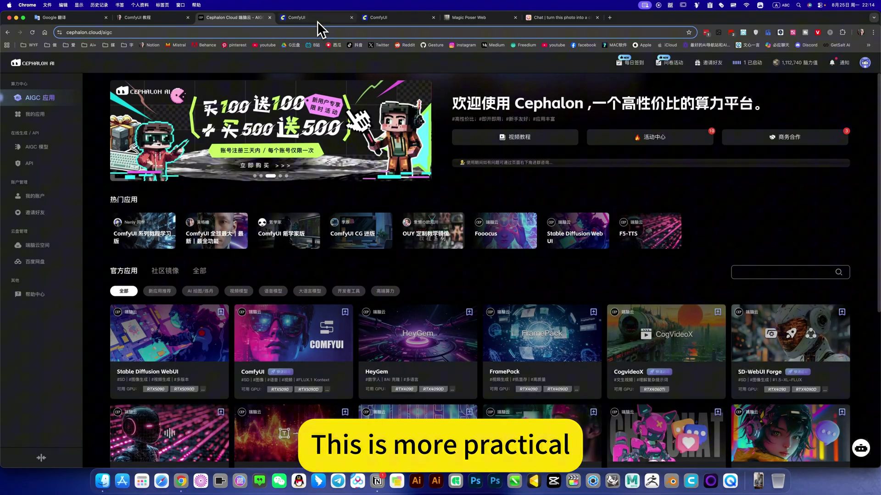
left_click(317, 19)
scroll(405, 182, "right", 3)
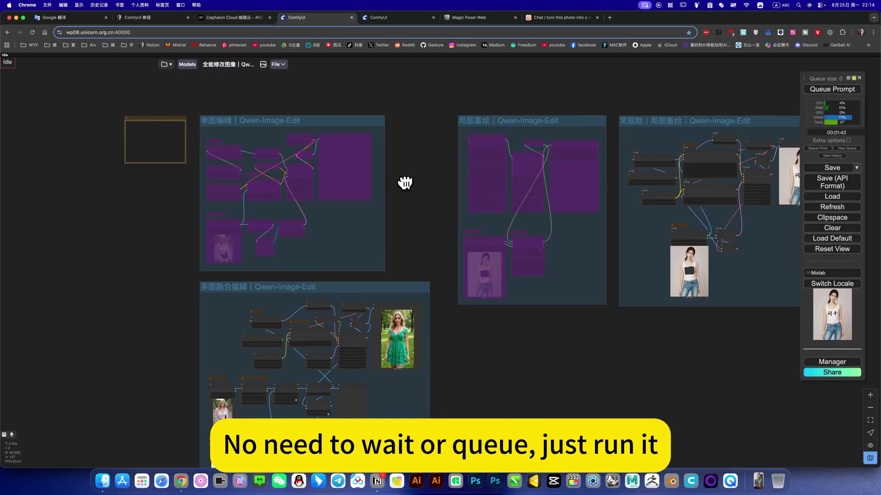
- Switch to the ComfyUI 教程 notes, find 全能修改图像｜Qwen-Image-Edit under 图像类, and expand its 下载设置 section
left_click(153, 19)
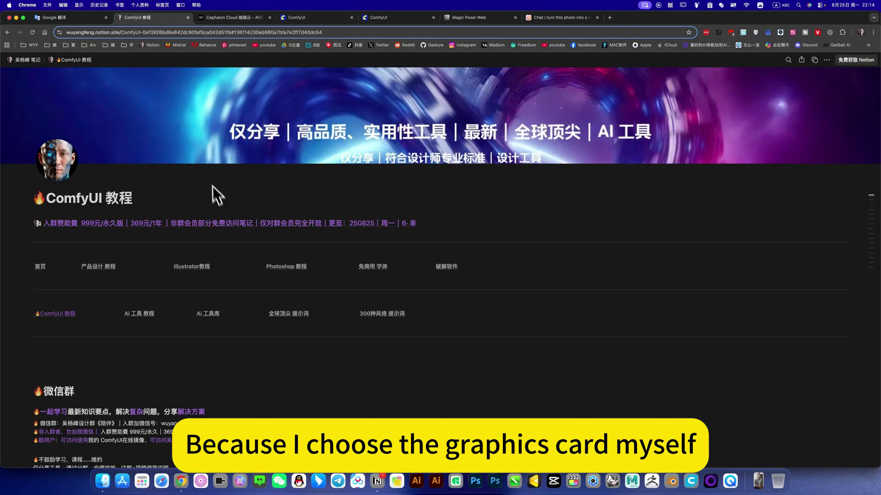
left_click(64, 315)
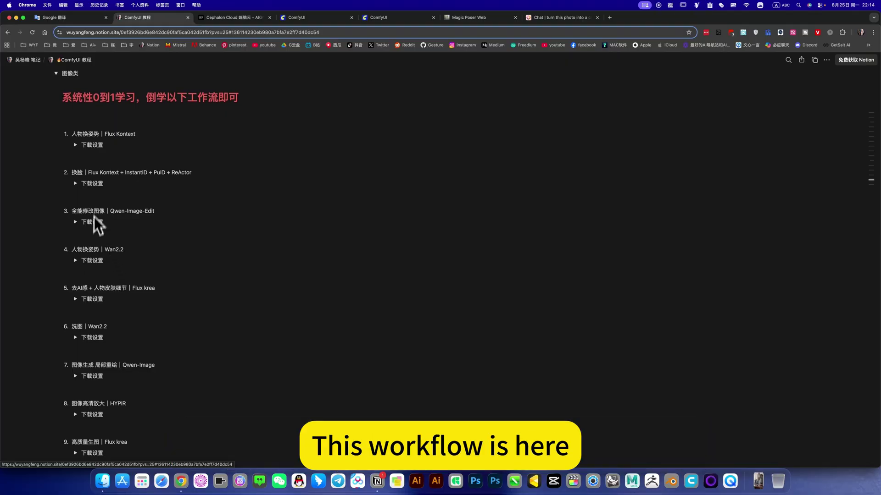
scroll(93, 216, "up", 1)
triple_click(159, 228)
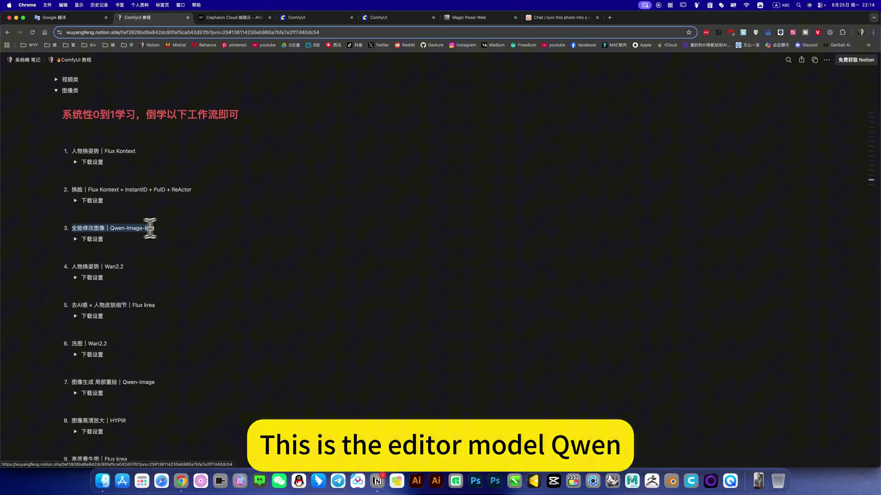
left_click(76, 240)
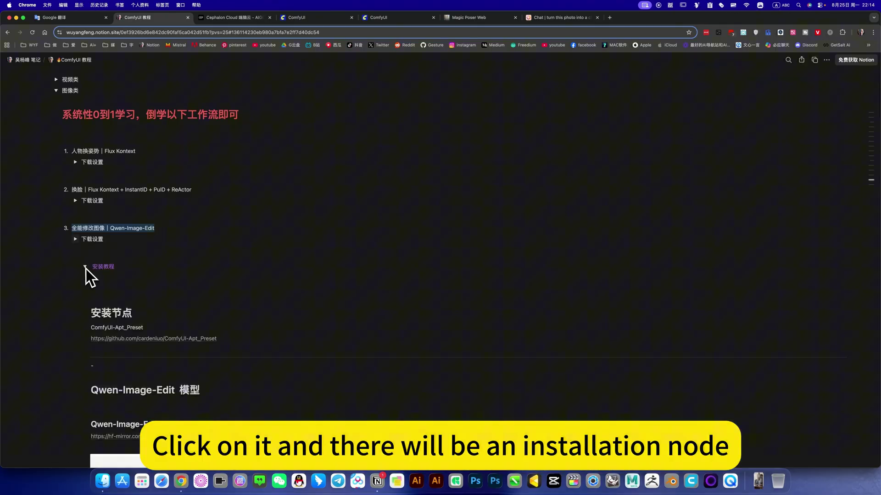
- Review the Qwen-Image-Edit installation notes covering the required node, model downloads and target folders
scroll(122, 236, "down", 10)
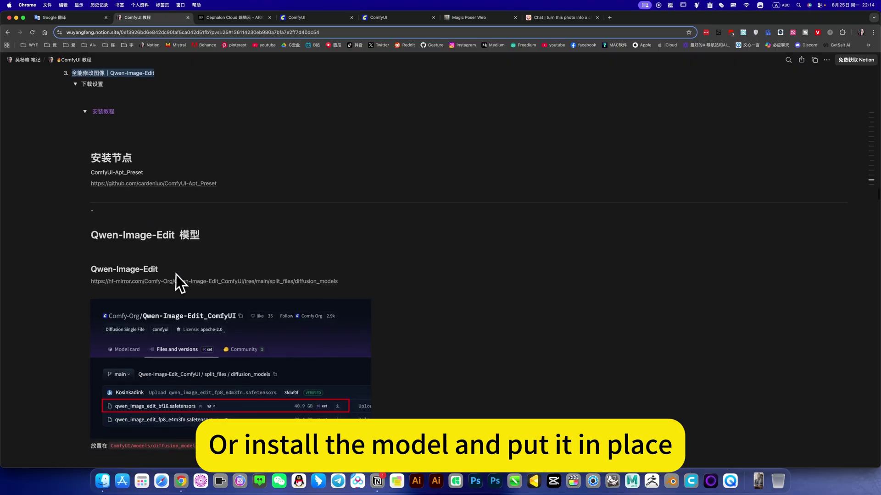
scroll(260, 289, "down", 15)
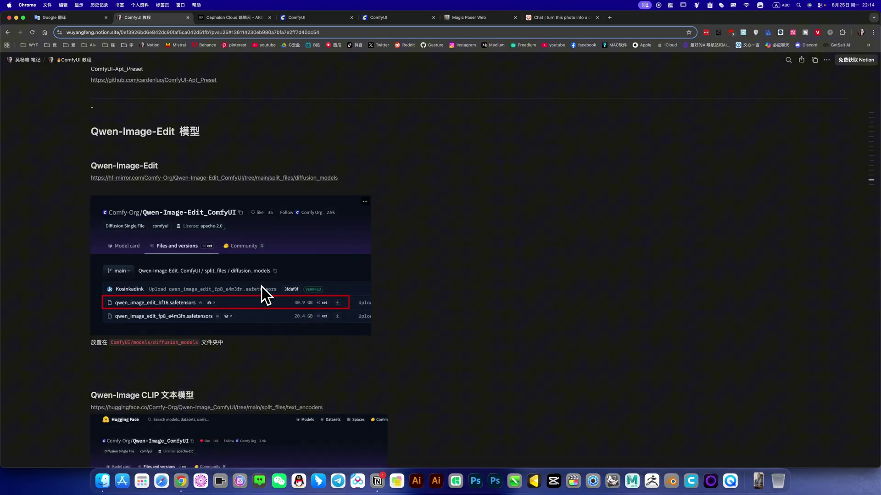
scroll(260, 285, "down", 15)
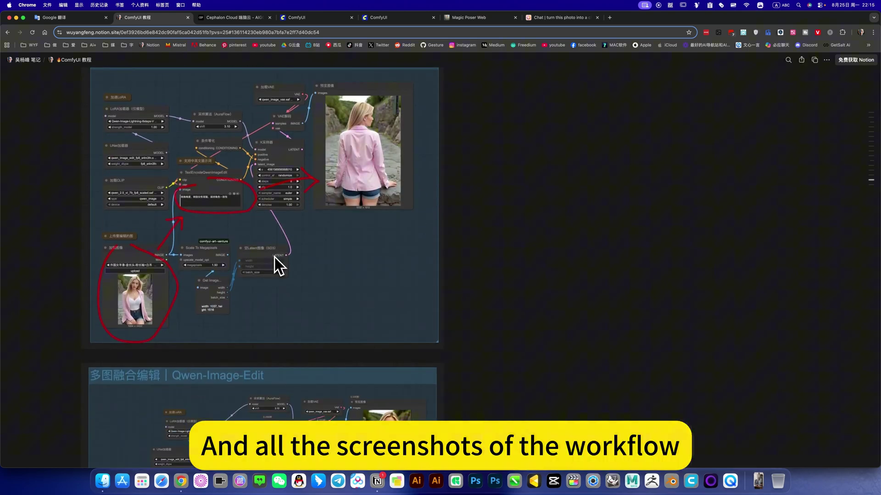
- Examine the annotated Qwen-Image-Edit workflow screenshots through to the downloadable workflow JSON file
scroll(274, 257, "down", 15)
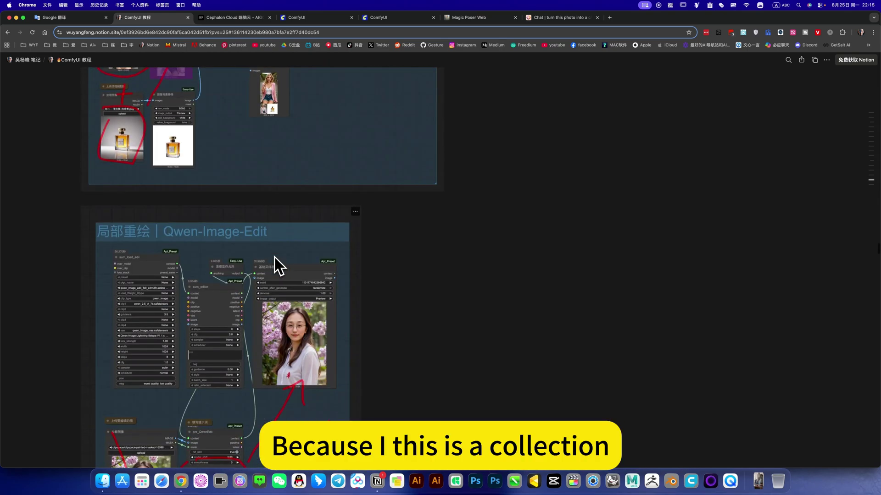
scroll(276, 261, "down", 5)
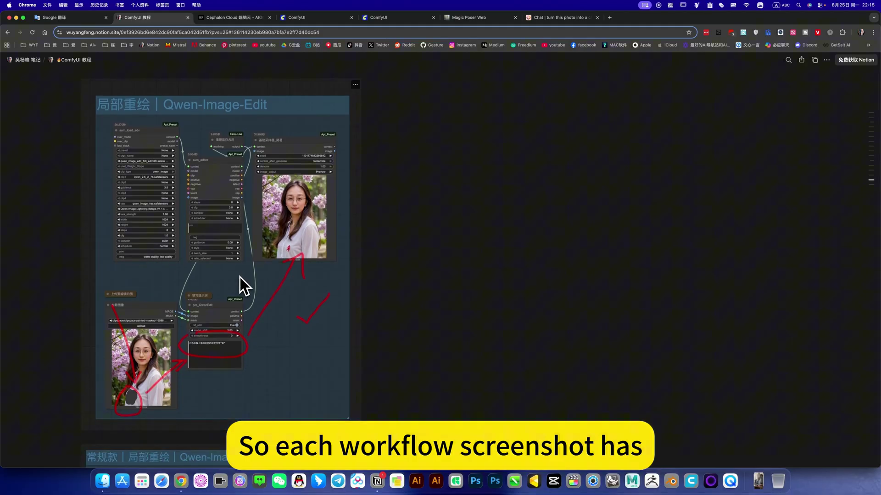
scroll(240, 277, "down", 5)
scroll(240, 278, "up", 3)
scroll(225, 243, "up", 2)
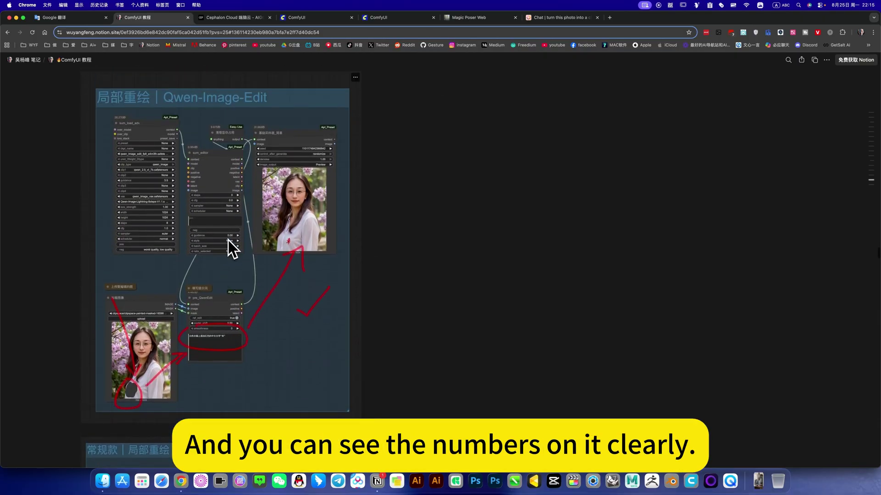
scroll(184, 298, "down", 10)
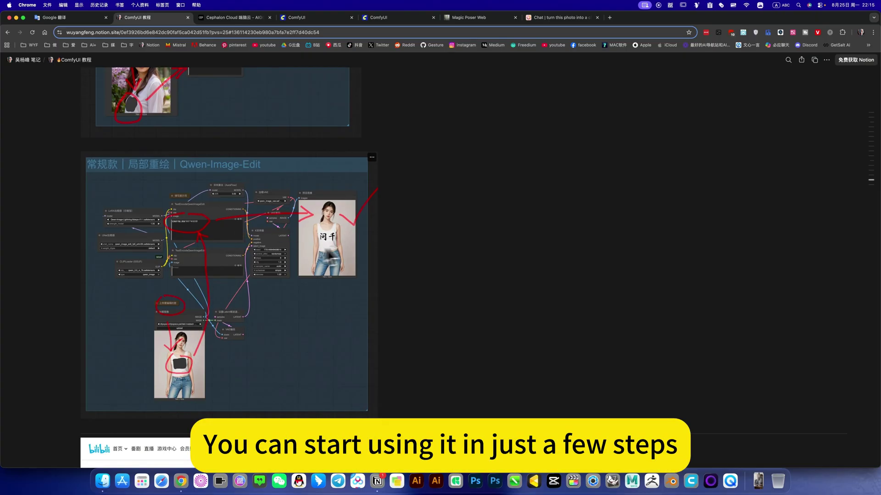
scroll(276, 298, "down", 10)
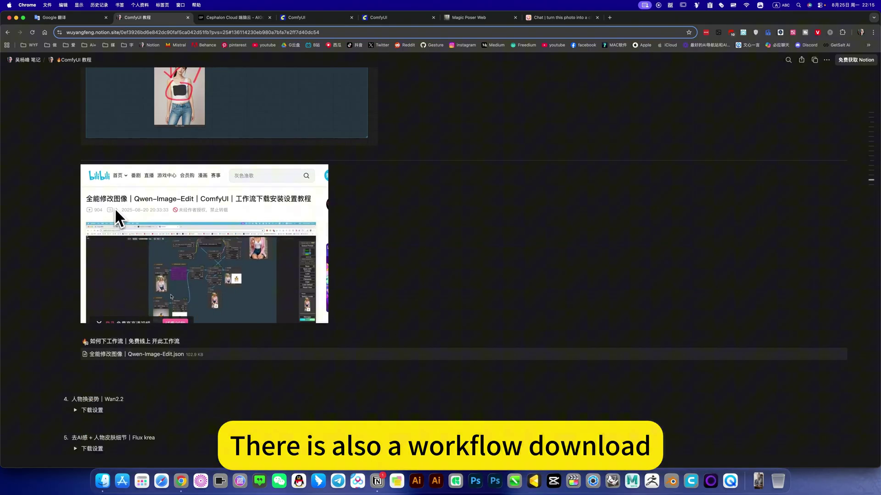
- Return to the start of the Qwen-Image-Edit entry and collapse its 下载设置 section
scroll(114, 207, "down", 20)
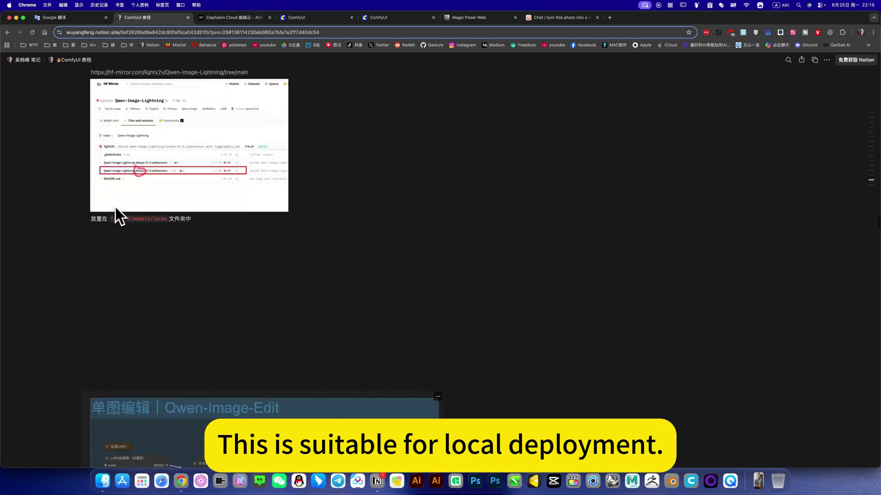
scroll(115, 207, "up", 20)
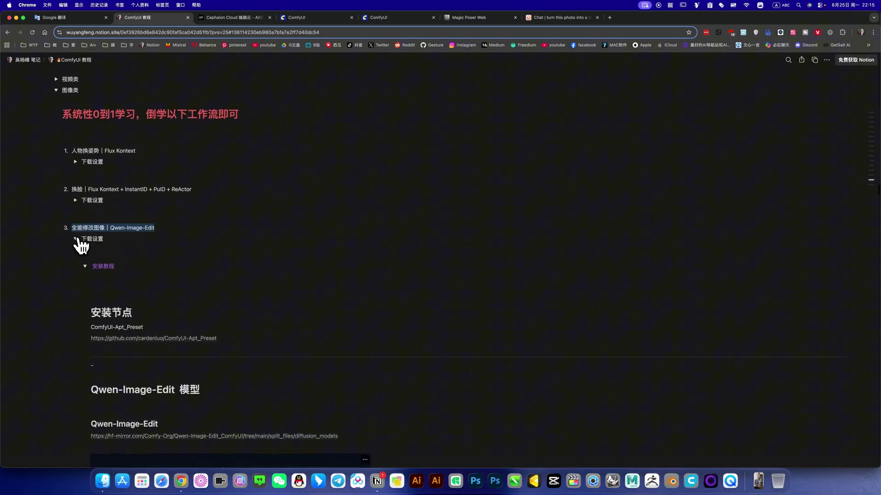
left_click(129, 234)
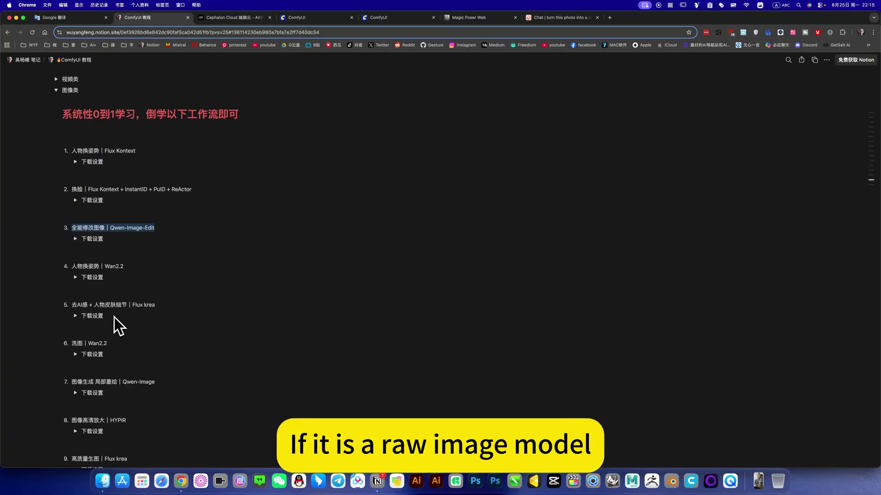
- Find the 图像生成 局部重绘｜Qwen-Image entry and expand its 下载设置 and 安装教程 sections
scroll(95, 319, "down", 2)
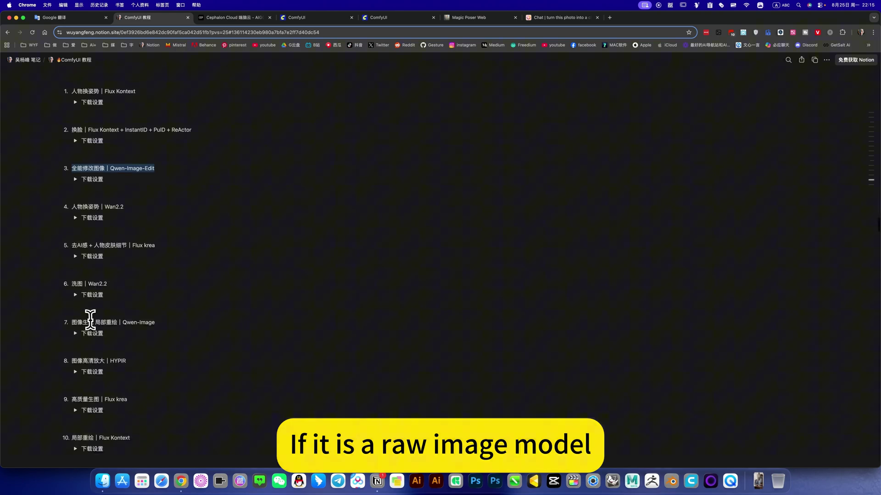
left_click_drag(88, 320, 155, 320)
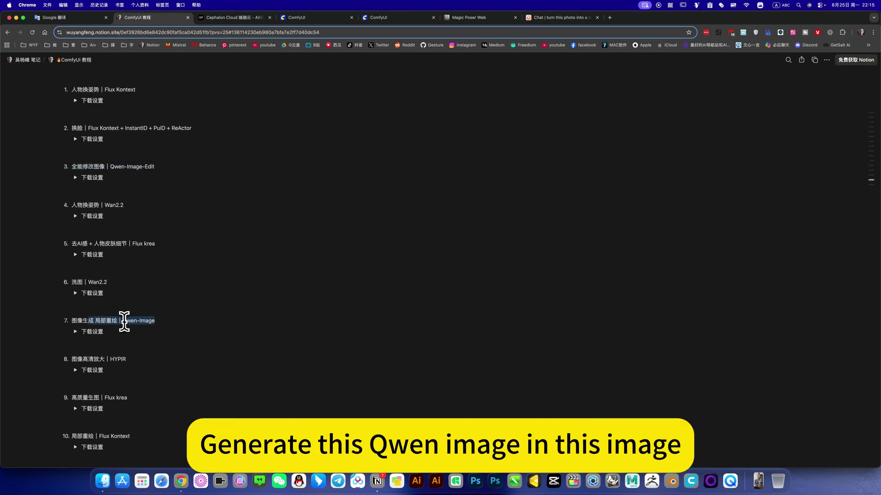
left_click(154, 322)
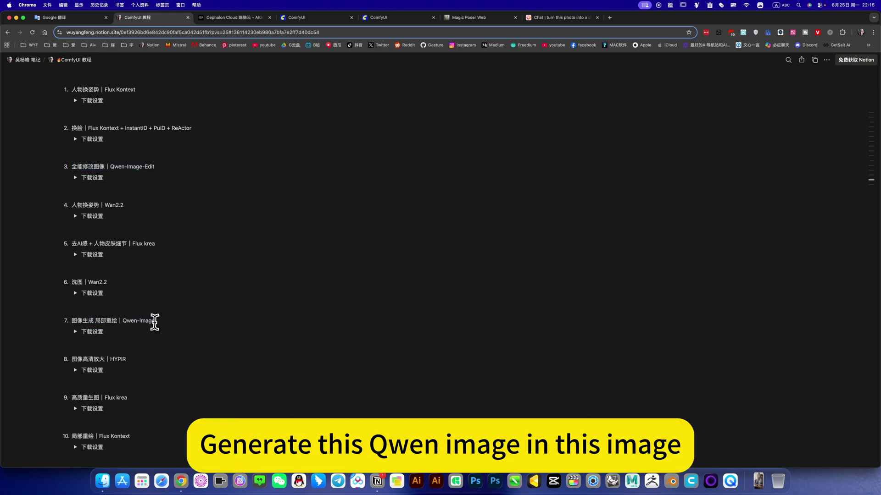
left_click(81, 334)
scroll(87, 225, "down", 1)
scroll(88, 225, "down", 3)
left_click(85, 225)
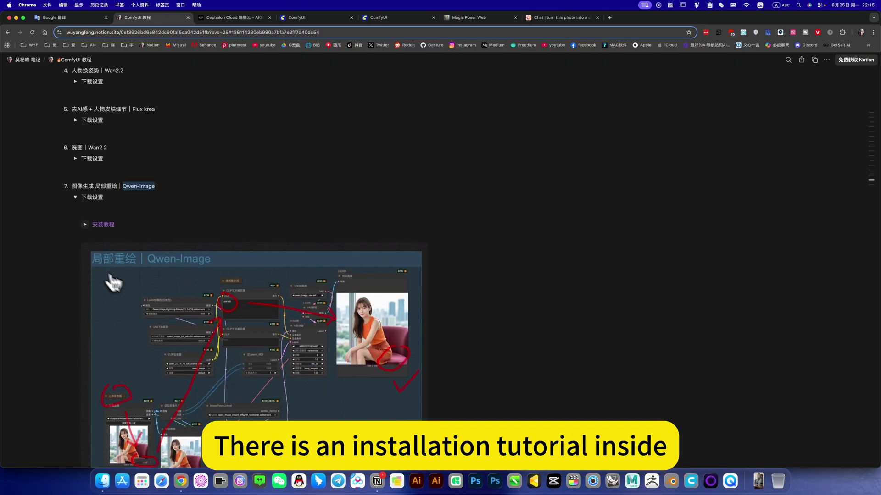
- Review the Qwen-Image installation notes covering the full and simplified models, the 8-step LoRA, the ControlNets and their target folders
scroll(206, 355, "down", 5)
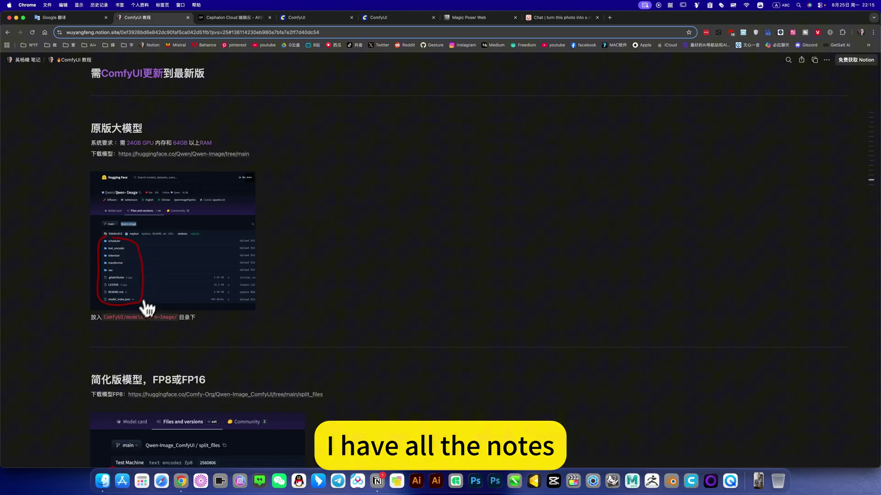
scroll(151, 312, "down", 5)
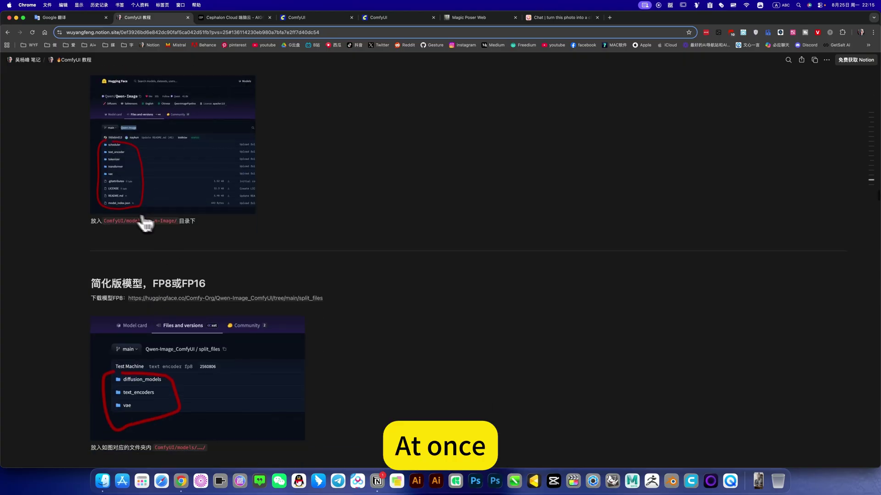
scroll(146, 224, "down", 10)
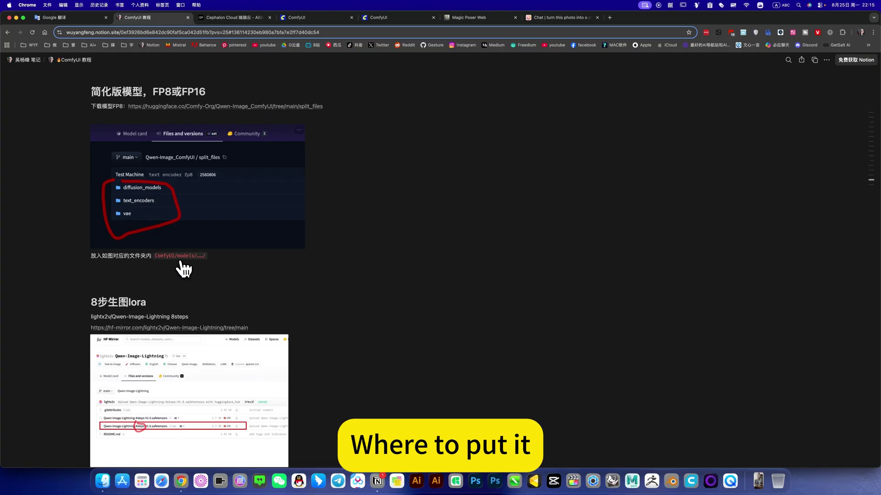
scroll(186, 270, "down", 20)
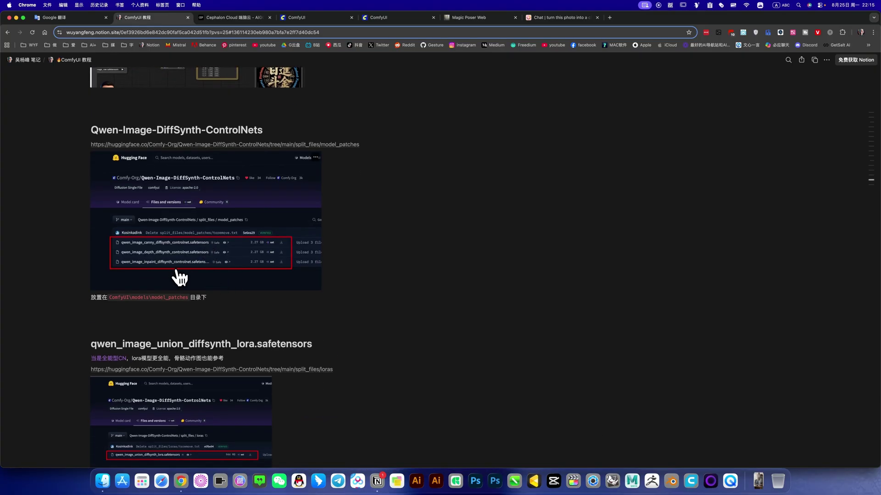
scroll(184, 277, "down", 9)
scroll(179, 278, "down", 20)
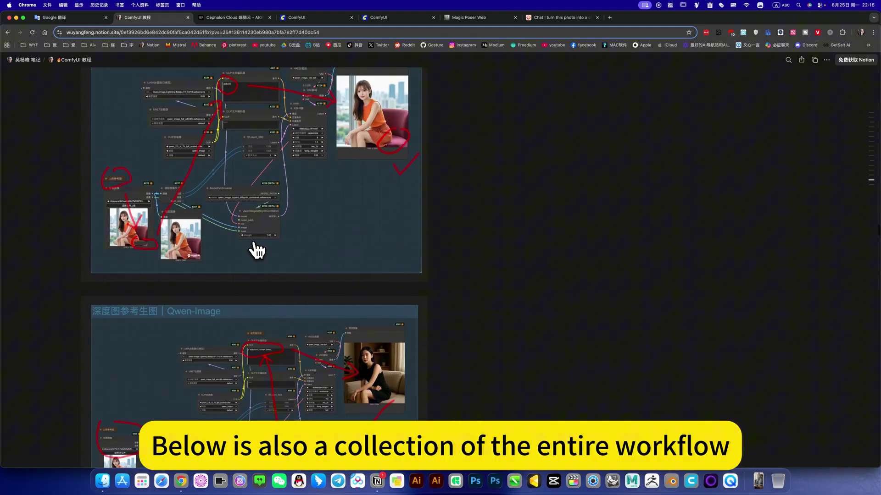
- Examine the annotated Qwen-Image workflow screenshots, from inpainting and depth reference to poster generation, through to the video tutorials and workflow file
scroll(254, 247, "down", 6)
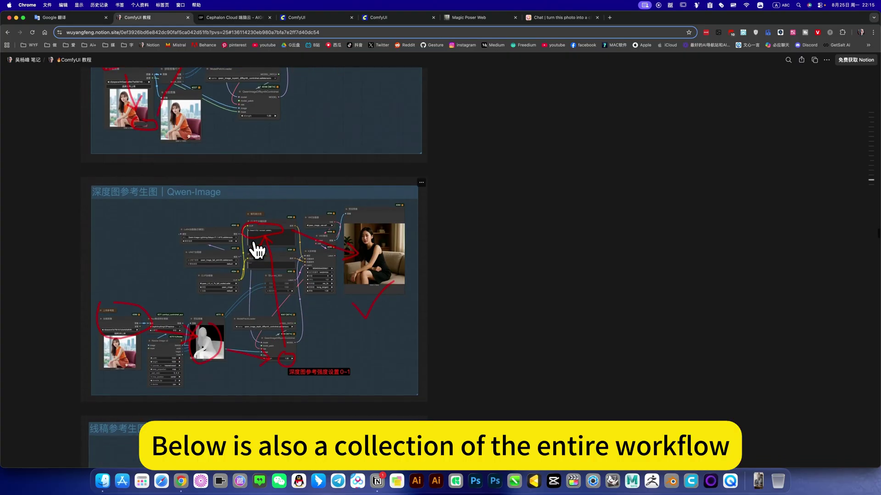
scroll(256, 252, "down", 2)
scroll(256, 252, "up", 6)
scroll(270, 299, "up", 6)
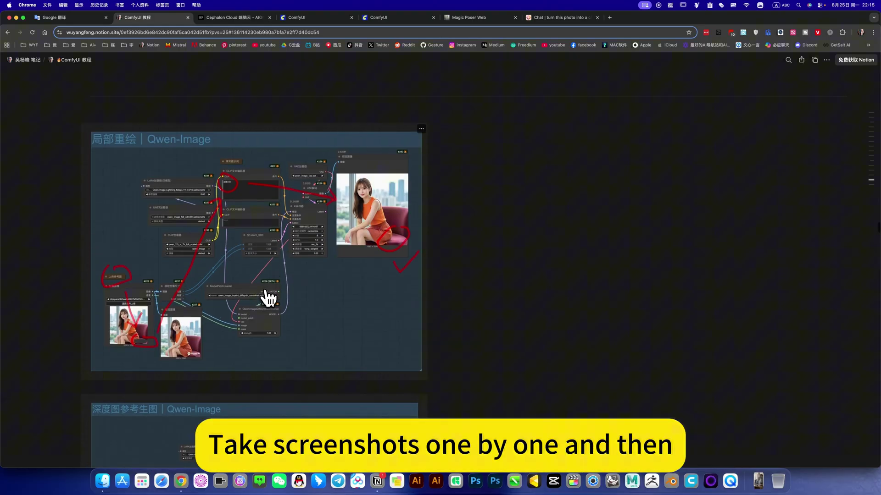
scroll(263, 288, "down", 9)
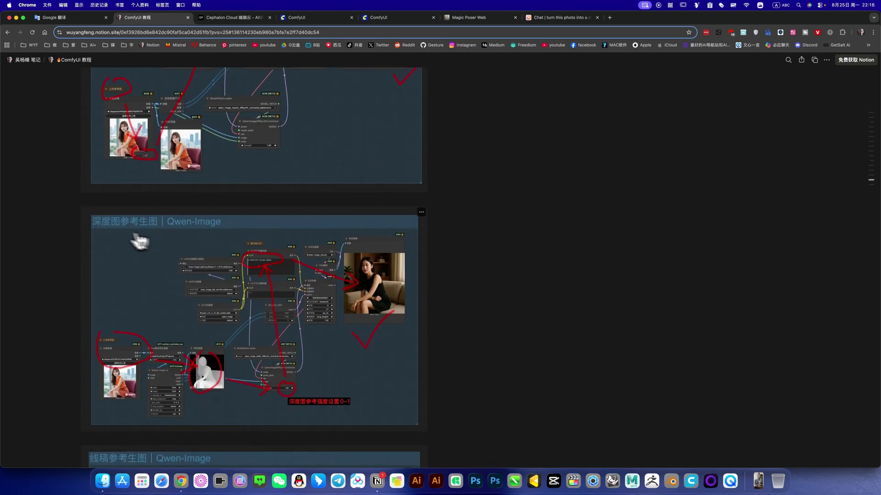
scroll(124, 243, "up", 7)
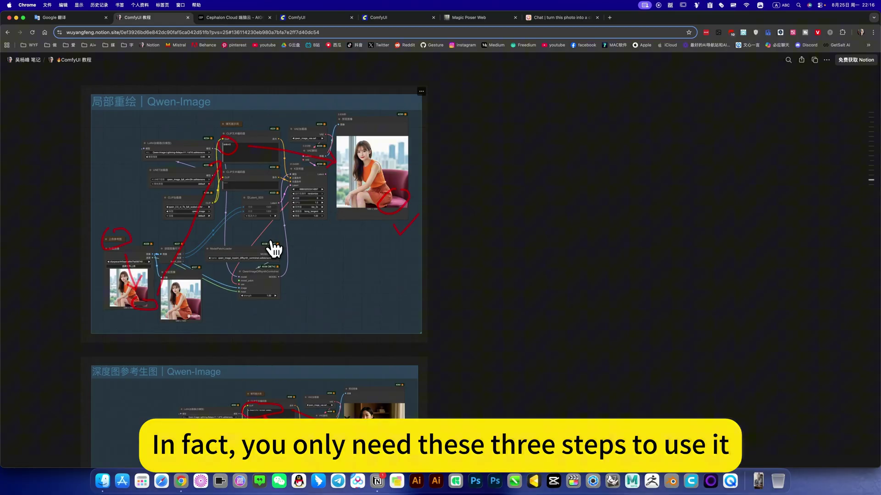
scroll(274, 249, "down", 10)
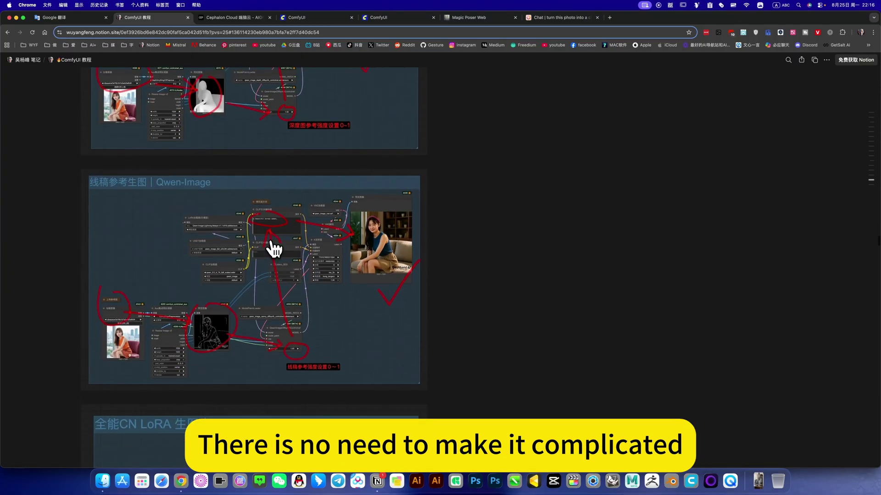
scroll(274, 249, "down", 10)
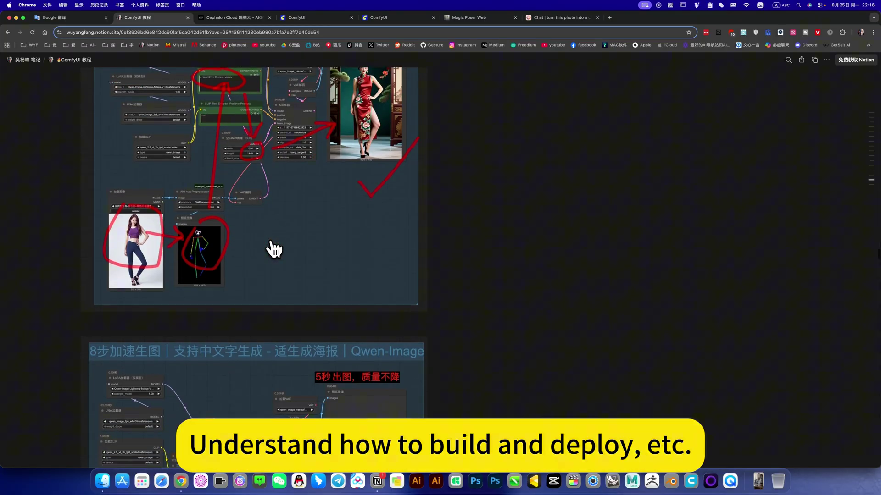
scroll(275, 249, "down", 8)
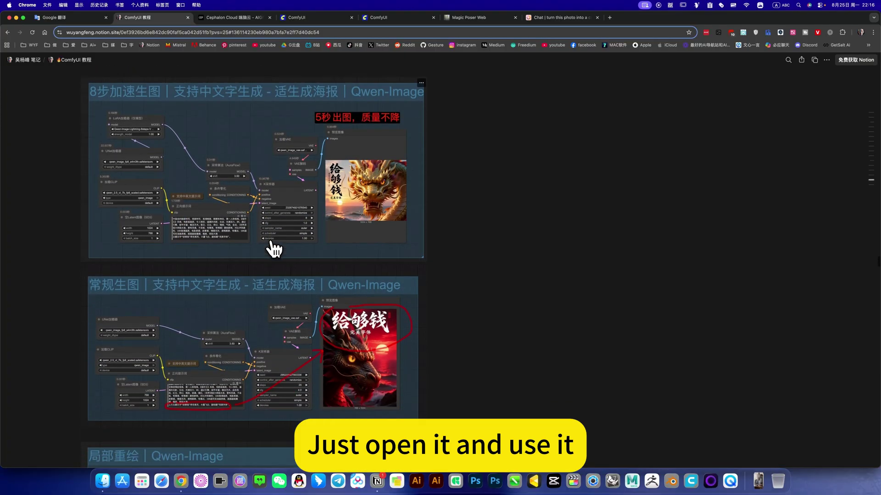
scroll(274, 249, "down", 12)
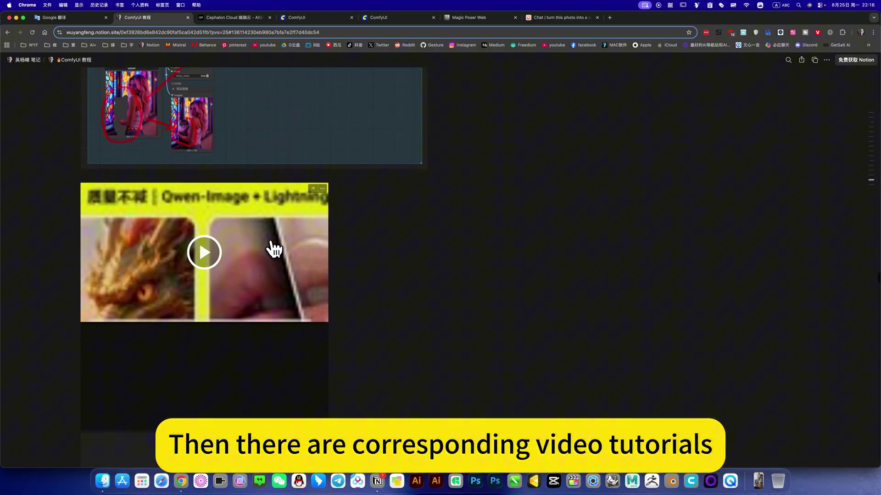
scroll(274, 249, "down", 8)
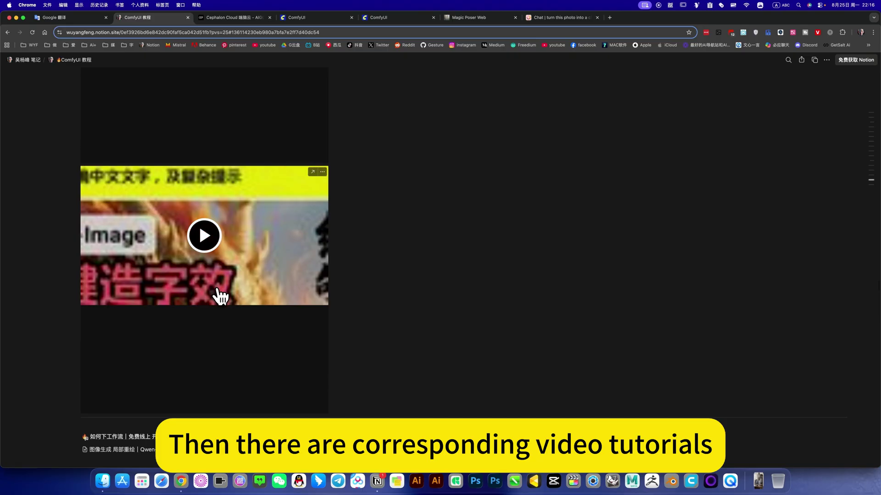
scroll(140, 286, "down", 6)
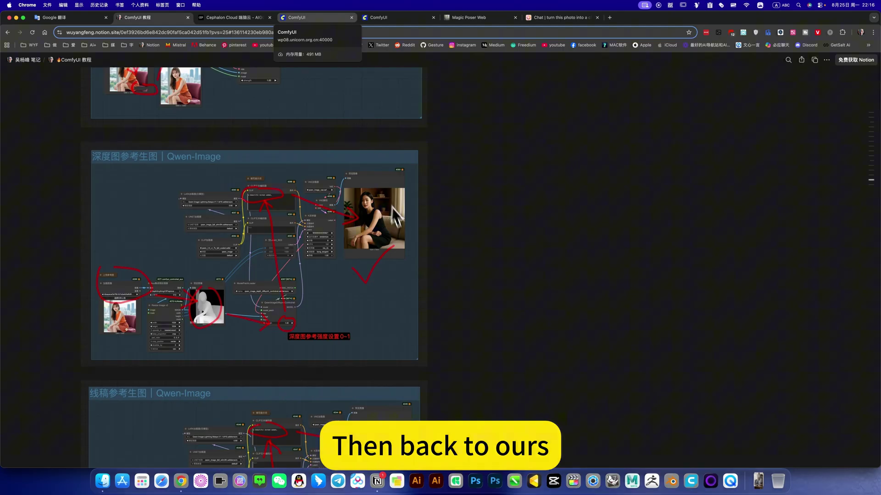
- Switch to the ComfyUI canvas and look over the Qwen-Image-Edit workflow groups, including 多图融合编辑
left_click(307, 21)
left_click_drag(271, 310, 289, 249)
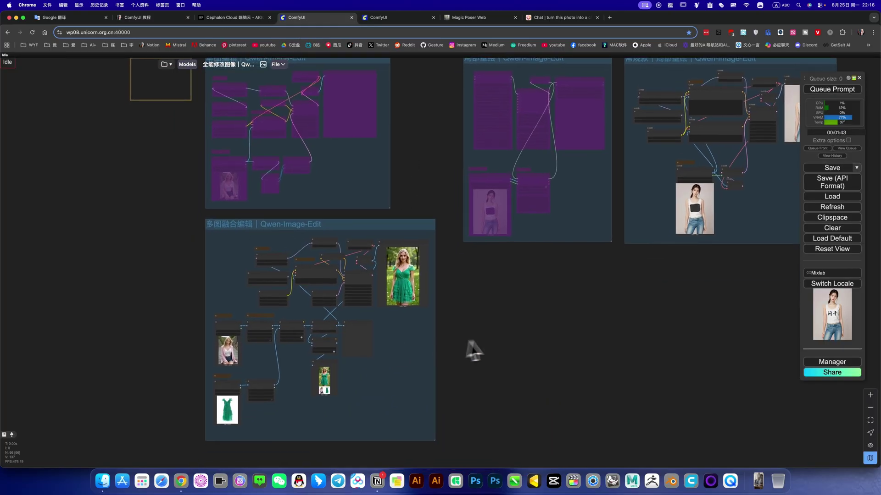
scroll(457, 329, "right", 3)
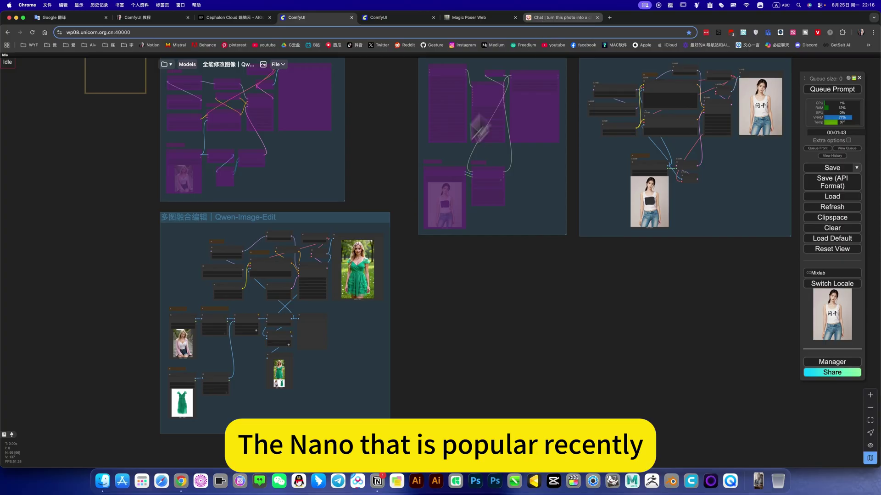
- Return to the yupp.ai character figure chat and attach the orange-red power drill image from the 教程素材 folder to a follow-up
left_click(543, 19)
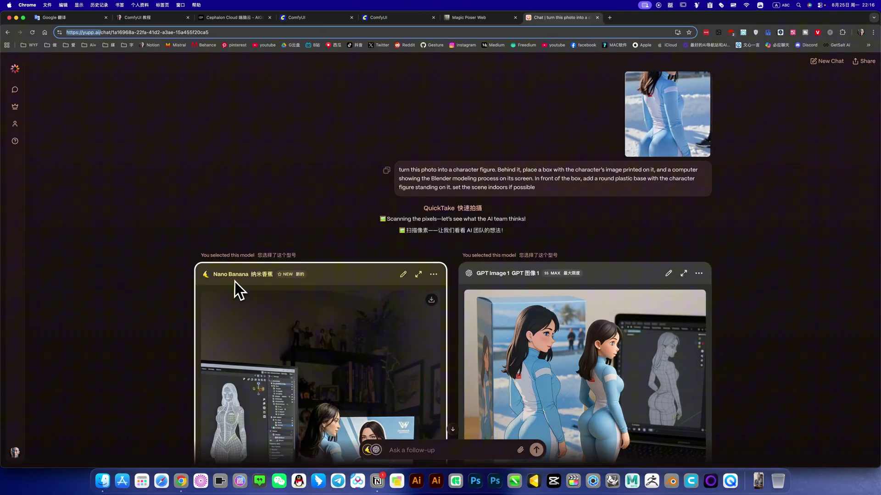
mouse_move(256, 280)
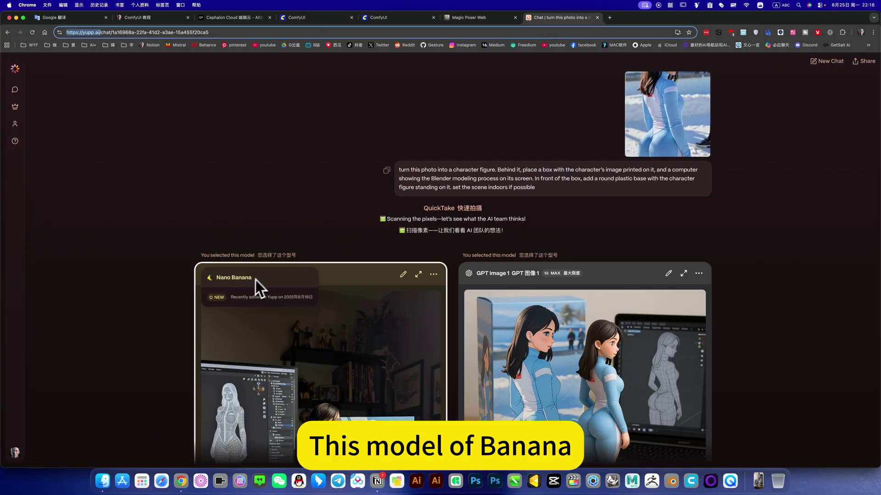
left_click(331, 224)
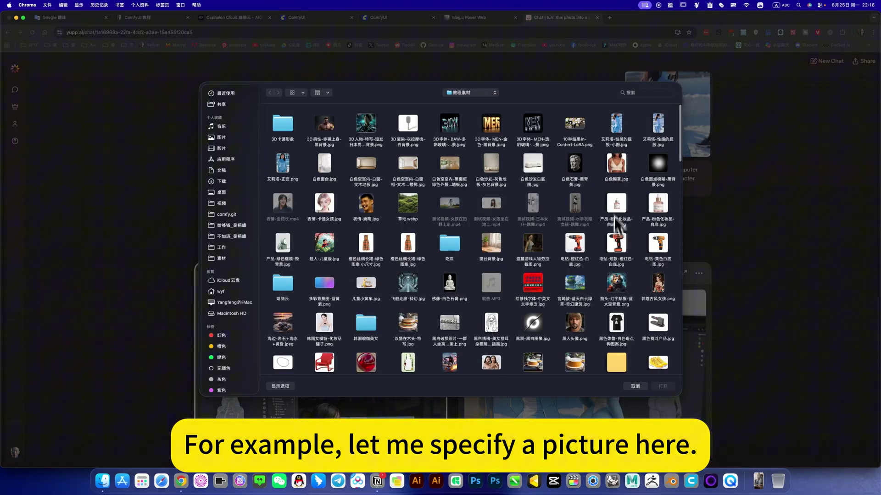
double_click(616, 250)
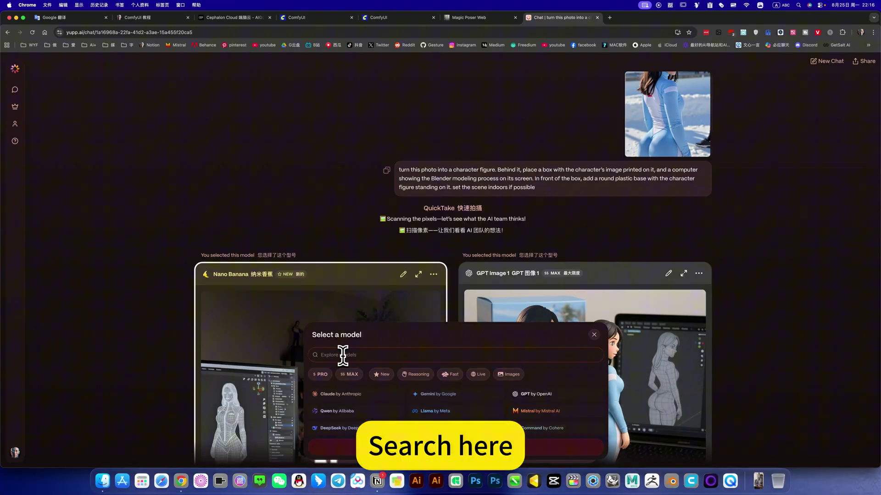
- Search the models for "nan" and set Nano Banana and GPT Image 1 as the follow-up's models
type("no")
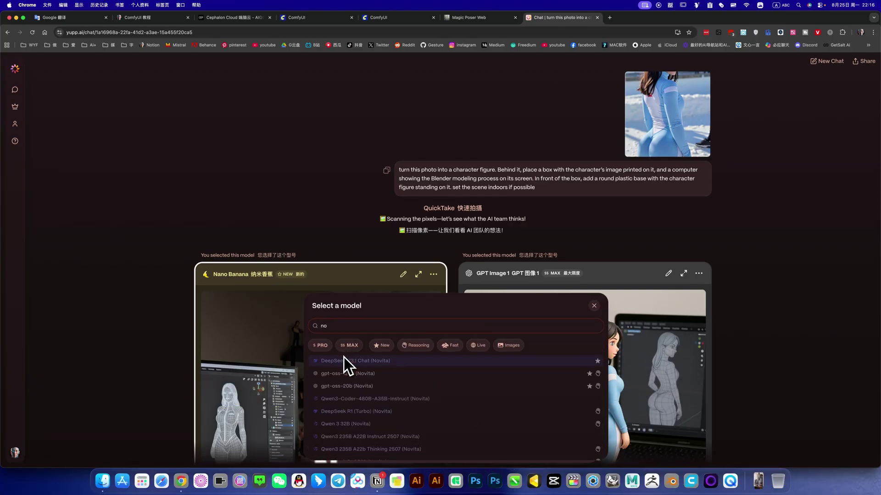
key("BackSpace")
type("an")
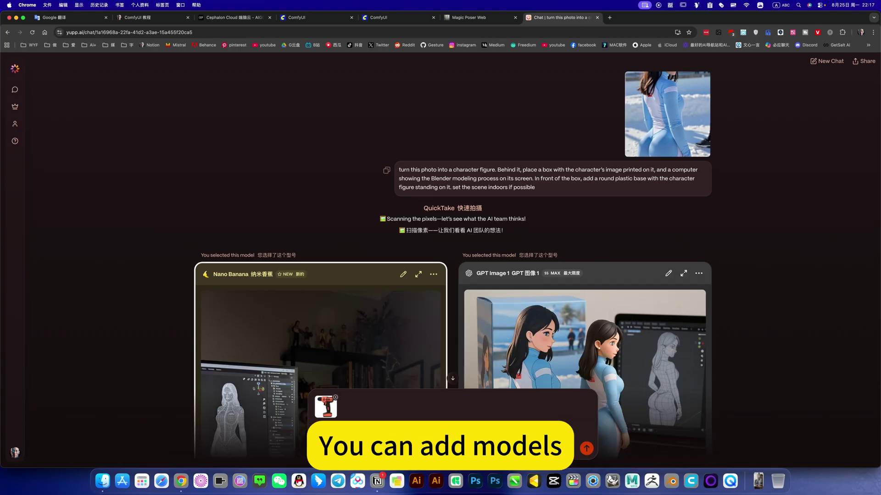
left_click(327, 444)
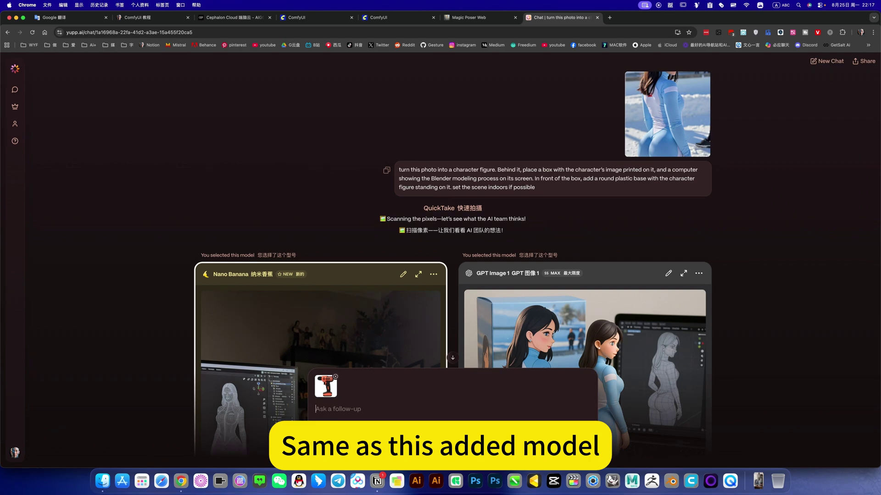
left_click(367, 444)
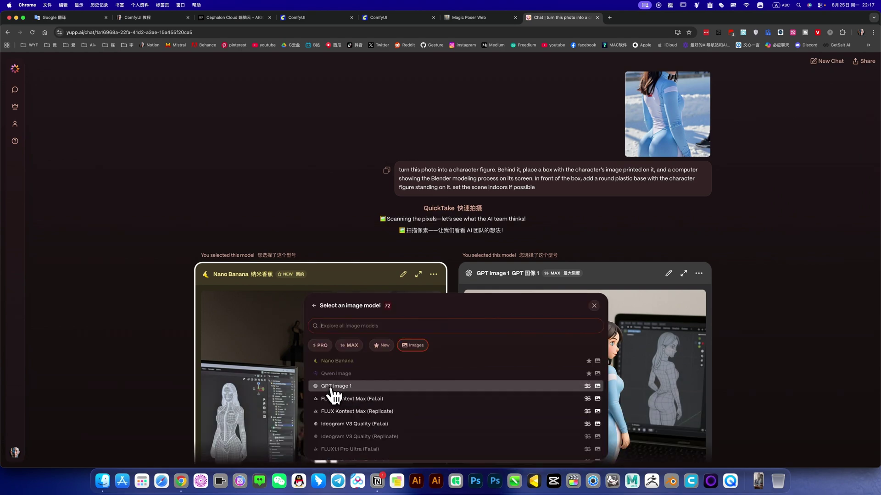
left_click(362, 415)
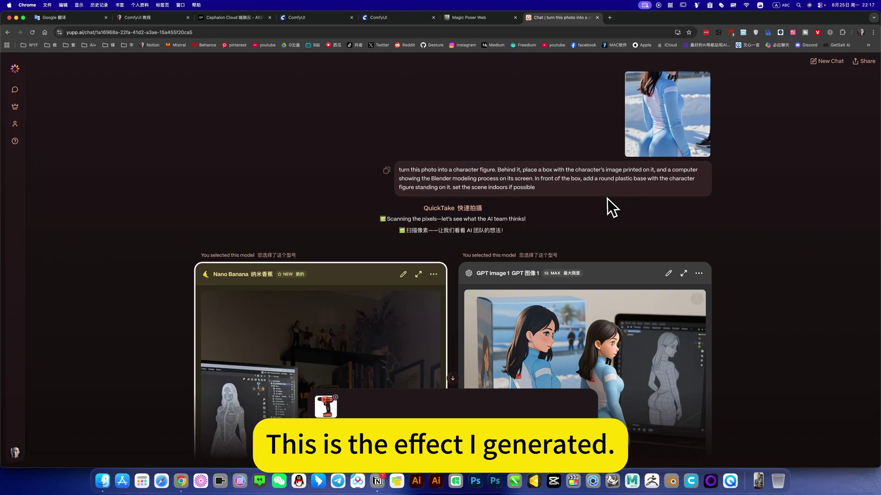
- Compare the character figure images generated by Nano Banana and GPT Image 1, including the wireframe model, figure and box
scroll(606, 199, "down", 5)
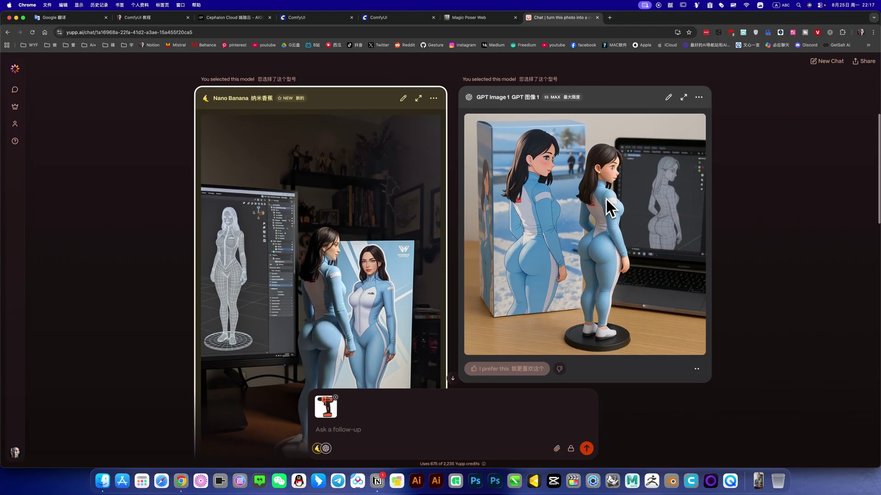
scroll(360, 317, "up", 3)
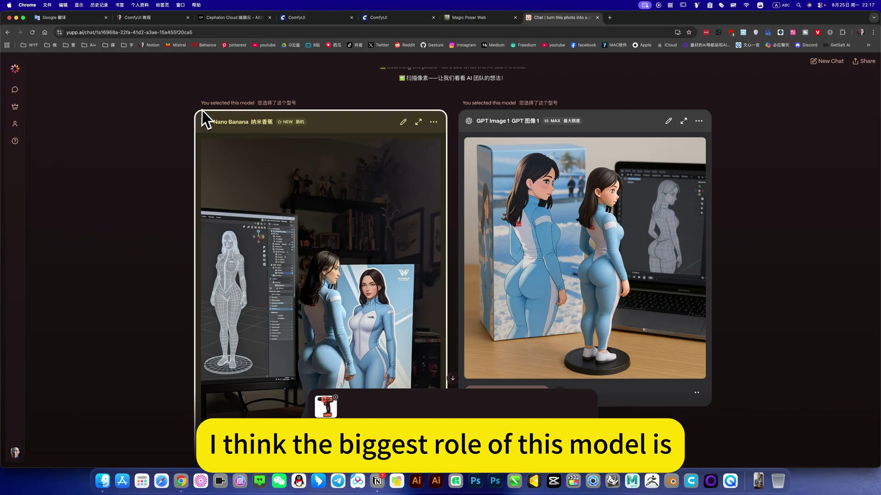
scroll(261, 290, "down", 1)
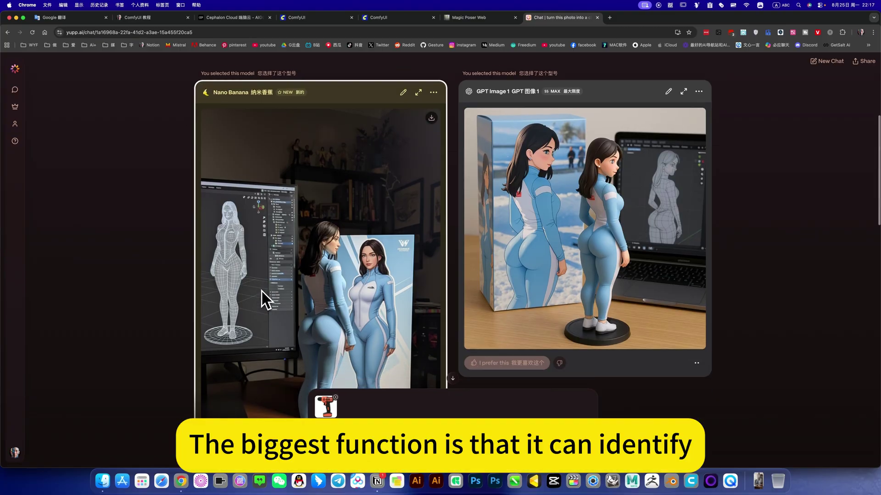
scroll(262, 291, "down", 1)
scroll(277, 302, "up", 1)
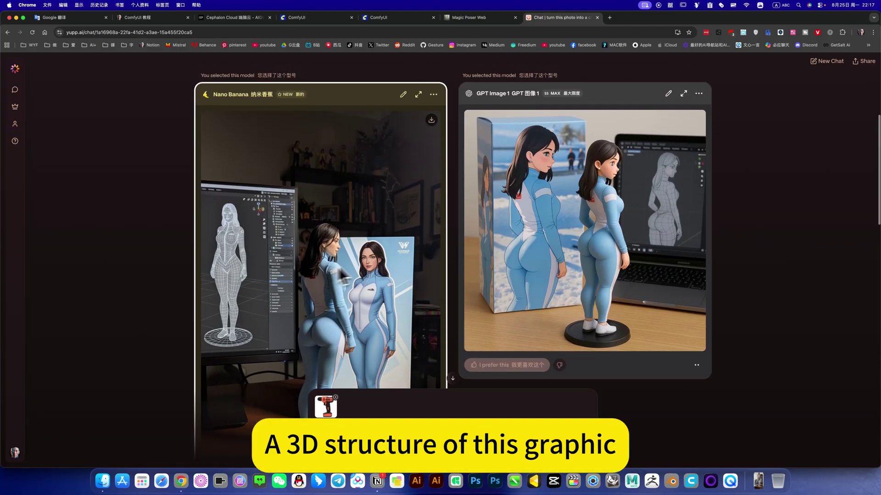
scroll(338, 287, "up", 4)
scroll(250, 314, "down", 3)
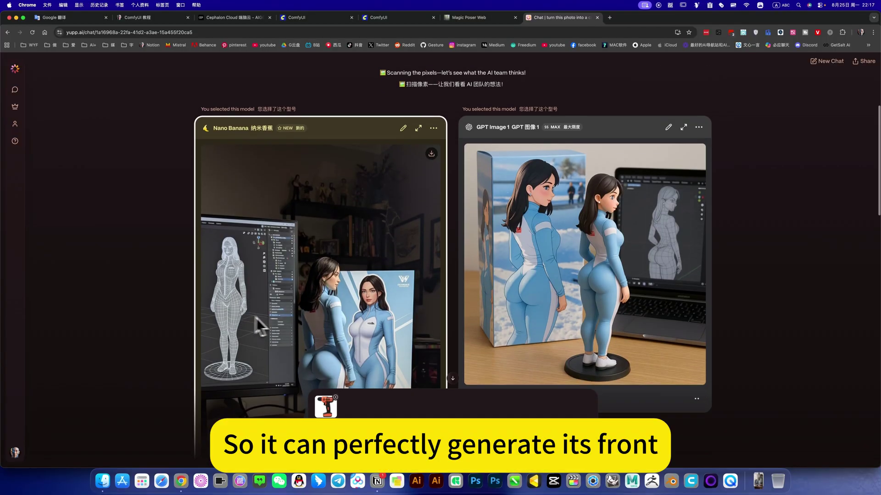
scroll(312, 332, "down", 2)
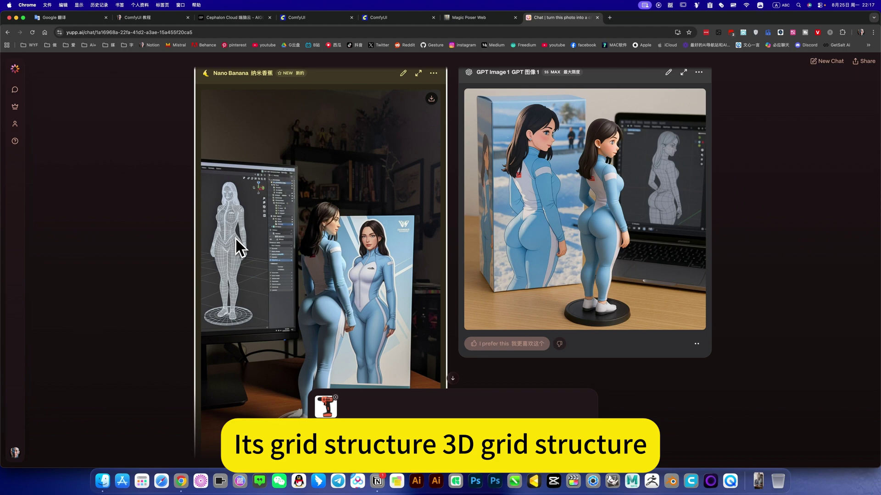
scroll(235, 238, "down", 2)
scroll(631, 278, "up", 5)
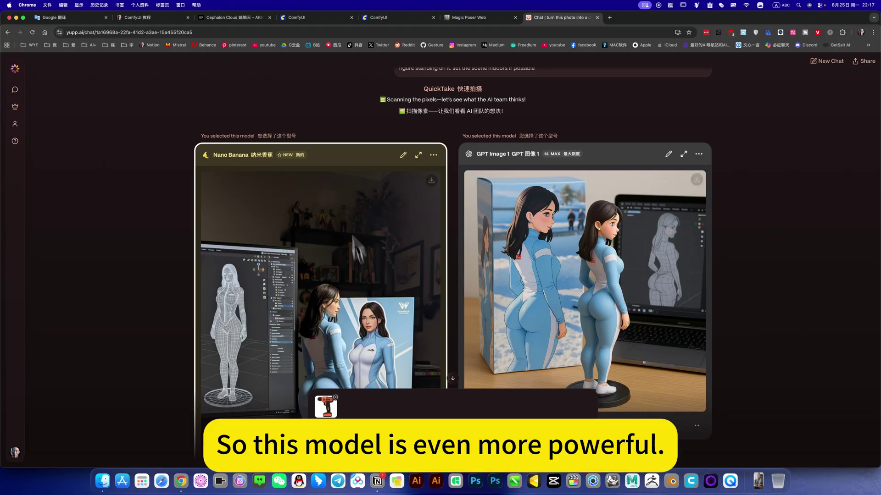
scroll(337, 315, "down", 4)
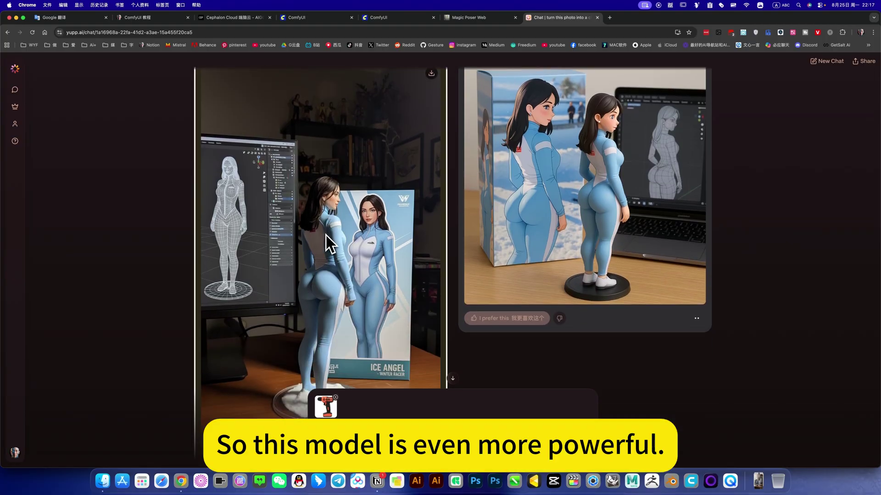
scroll(325, 235, "up", 2)
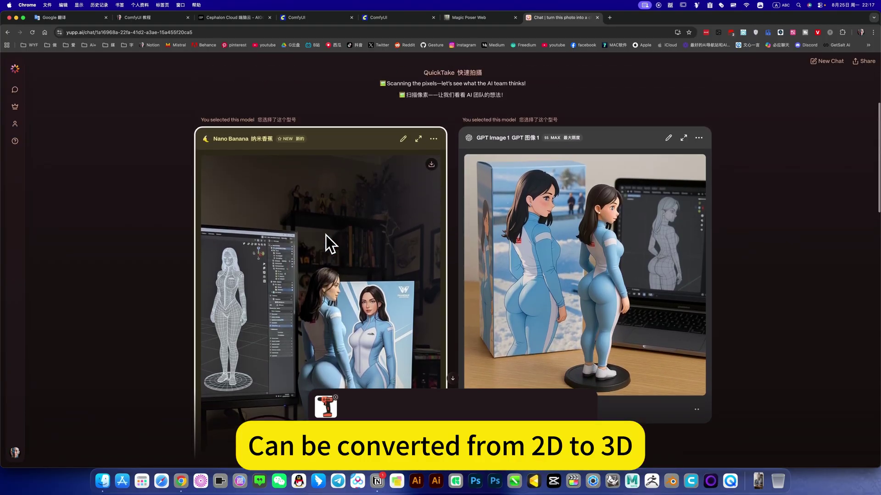
- Examine the figure images for both prompts, comparing the ALPINE RACER figure and its on-screen 3D model with GPT Image 1's version
scroll(323, 265, "down", 10)
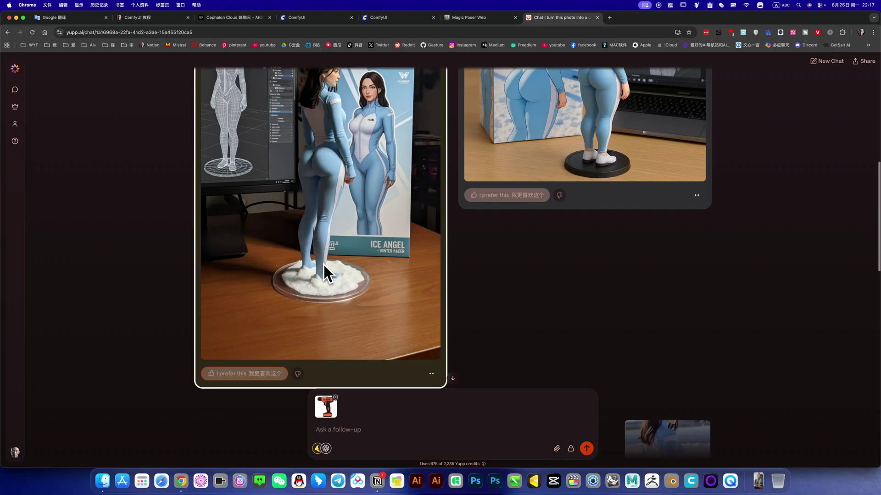
scroll(324, 265, "down", 5)
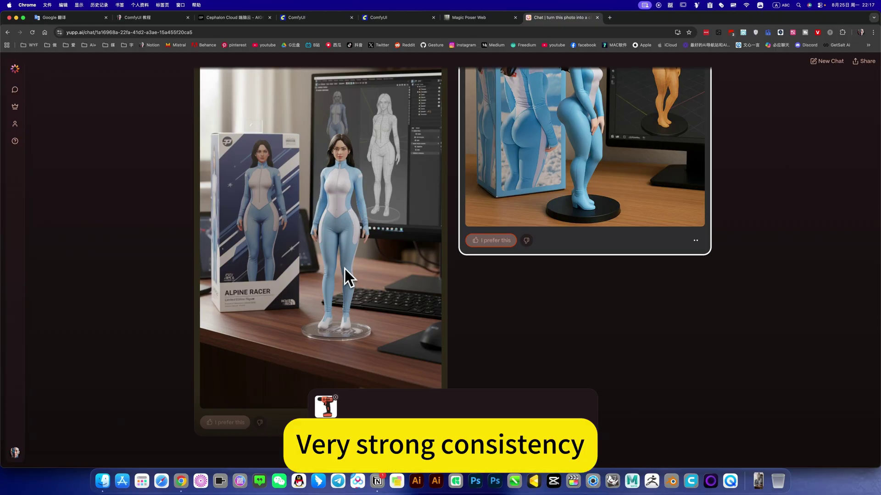
scroll(367, 248, "up", 2)
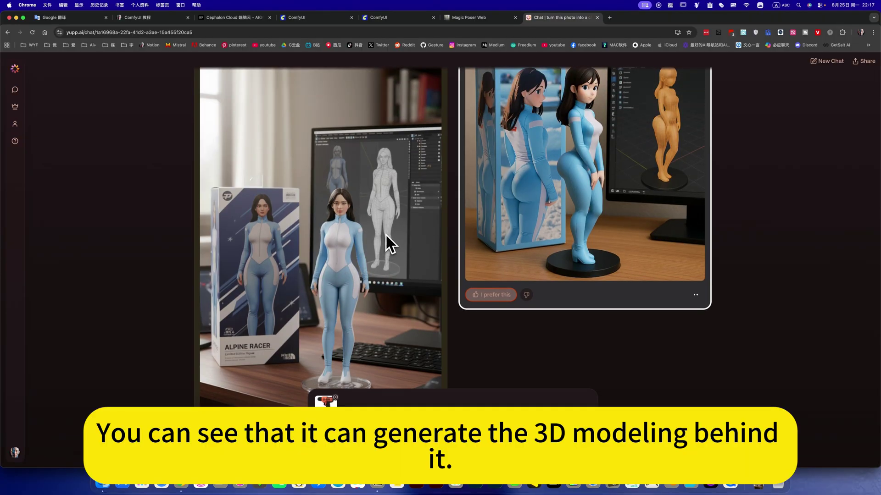
scroll(660, 235, "up", 3)
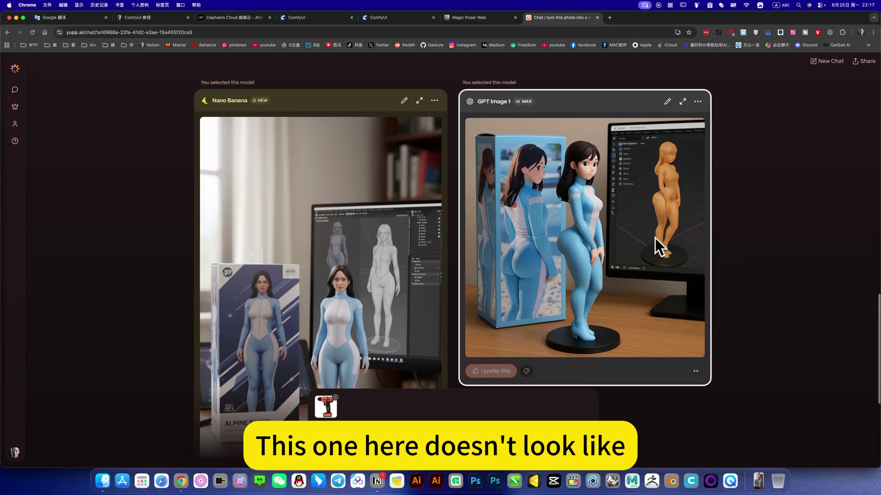
scroll(610, 254, "down", 2)
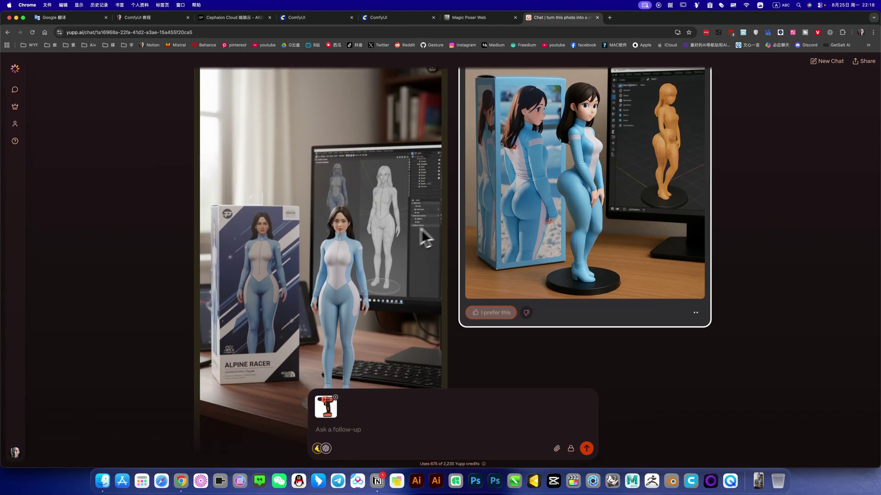
scroll(404, 235, "down", 4)
scroll(255, 232, "up", 10)
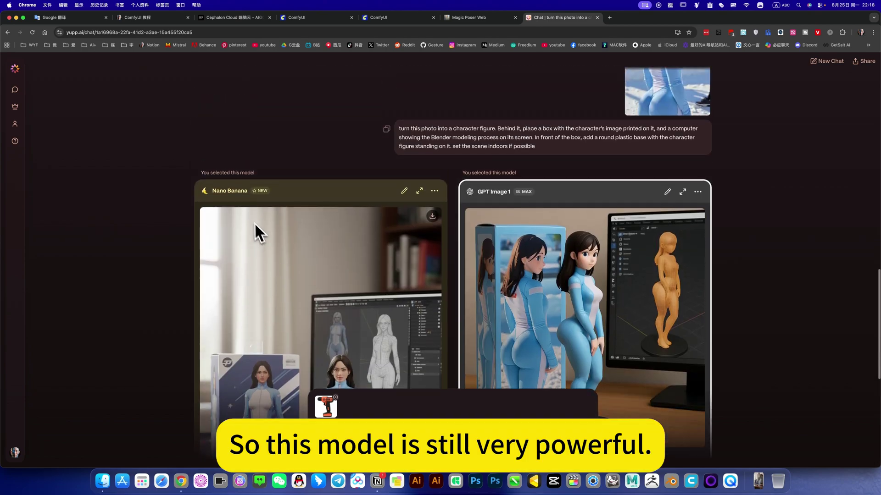
scroll(414, 340, "down", 5)
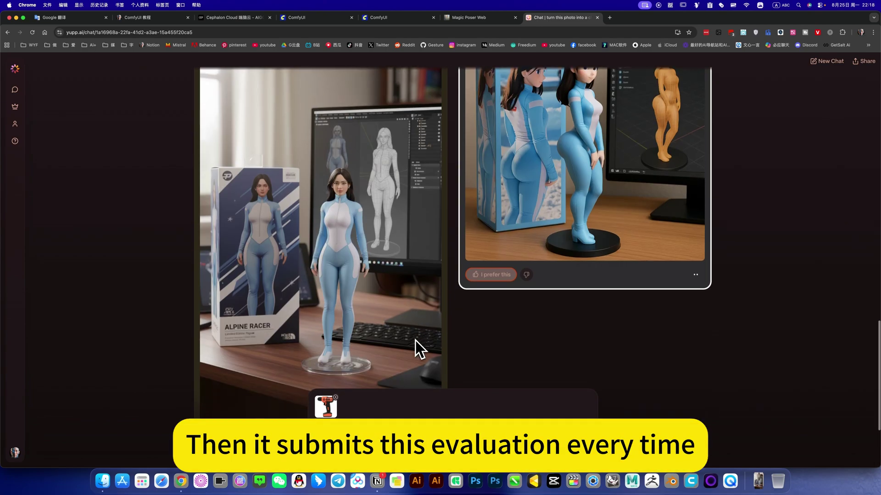
scroll(222, 373, "down", 2)
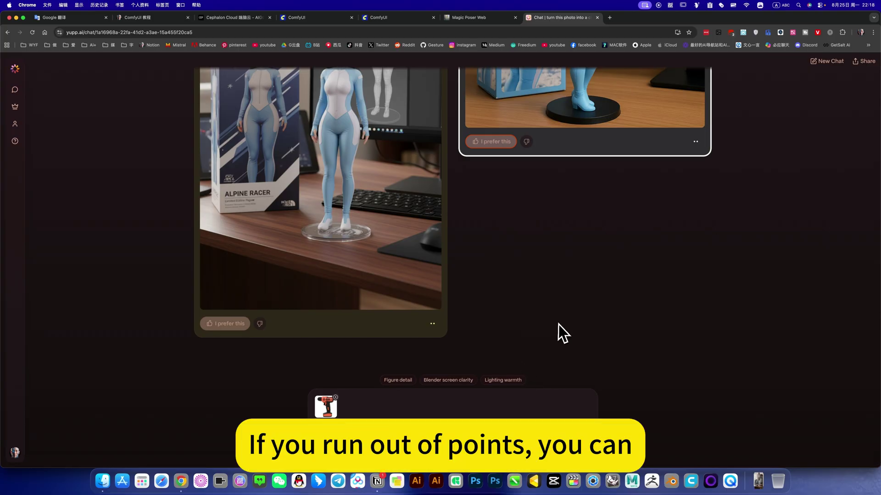
- Review the follow-up prompt, its source photo and the two selected models' results, and highlight the yupp.ai part of the page address
scroll(567, 321, "up", 4)
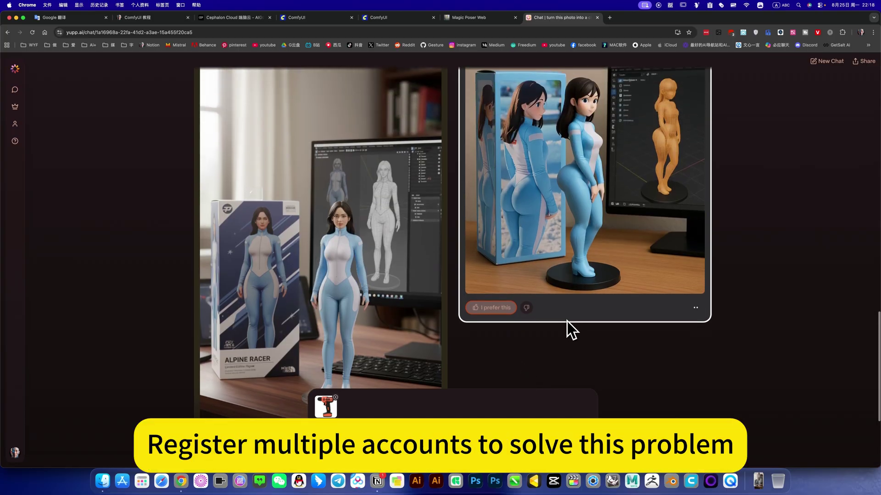
scroll(567, 321, "up", 10)
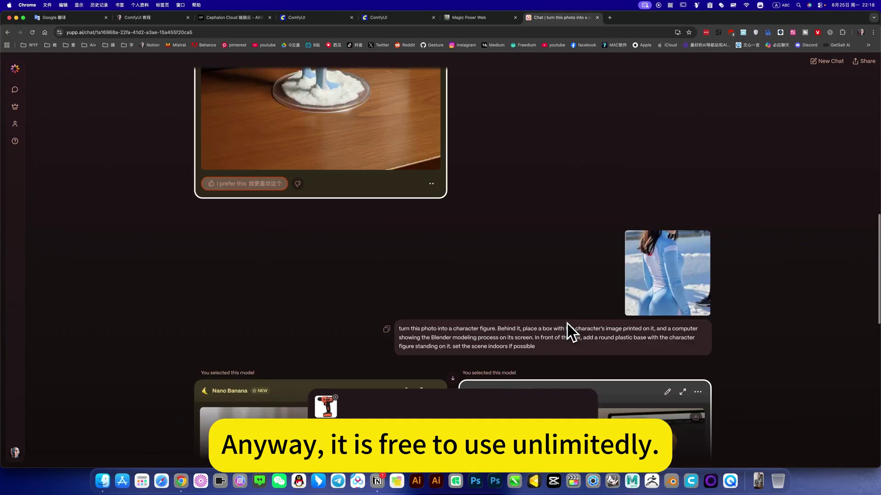
scroll(550, 318, "down", 6)
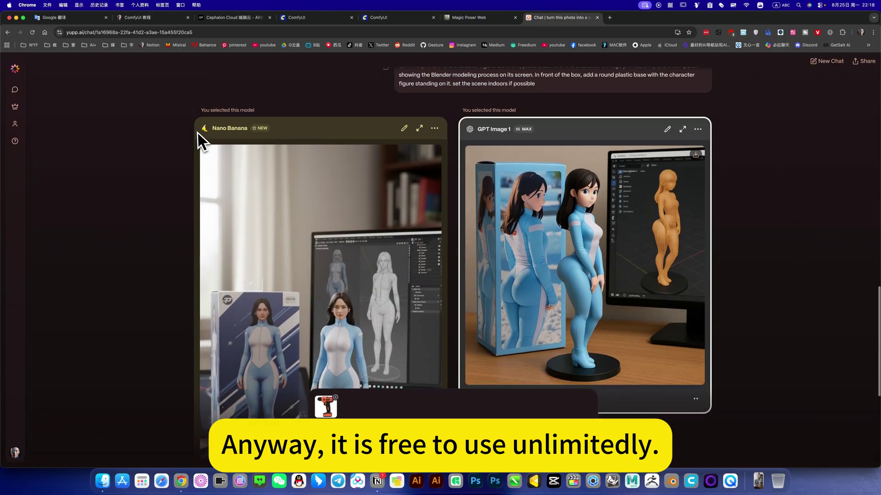
mouse_move(228, 131)
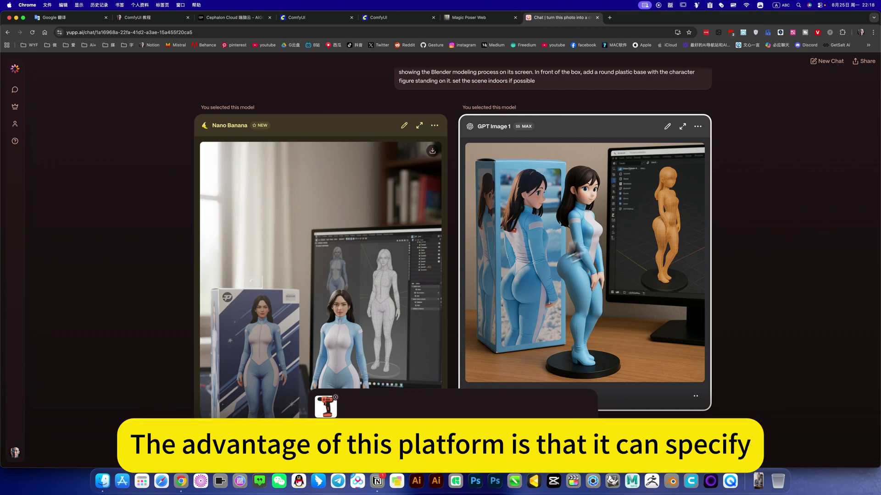
scroll(578, 205, "up", 5)
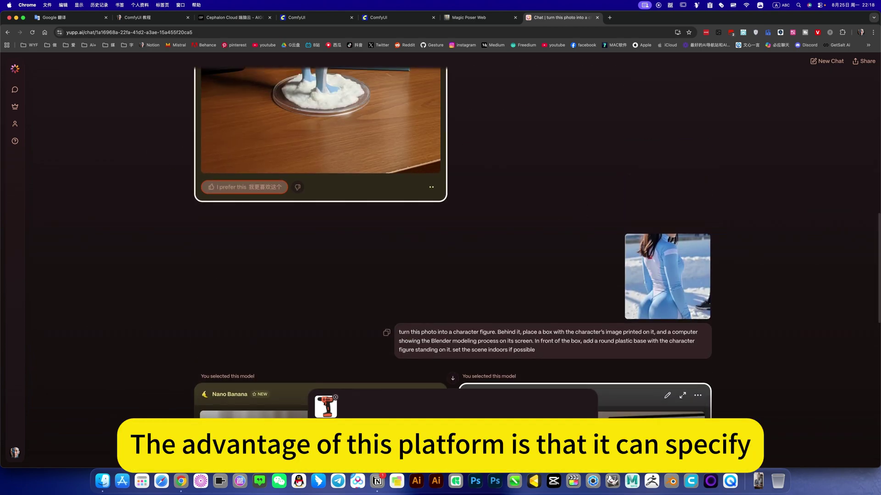
scroll(325, 291, "down", 5)
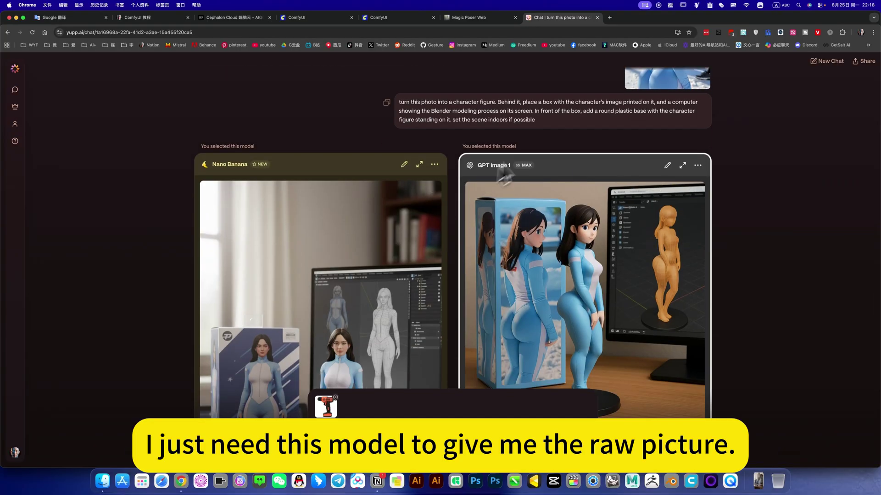
left_click(96, 32)
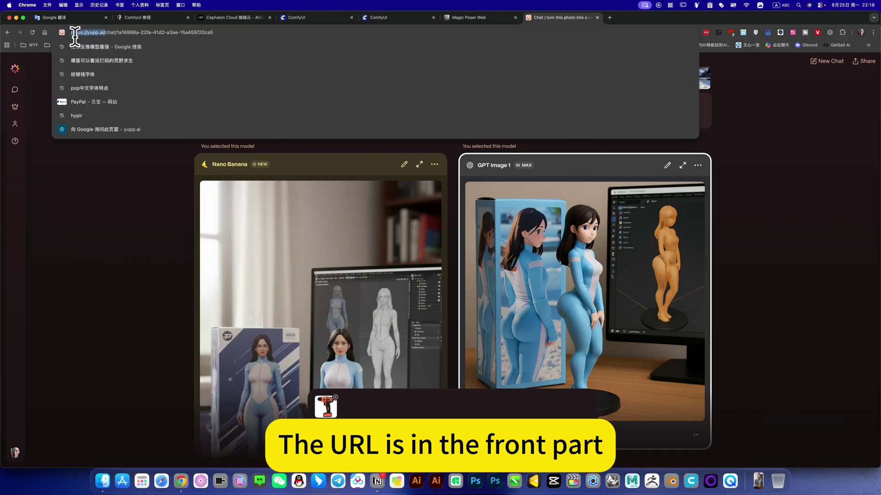
- View the mannequin in Magic Poser Web and examine the reference photo and depth preview of ComfyUI's 深度图参考生图 group
left_click(449, 20)
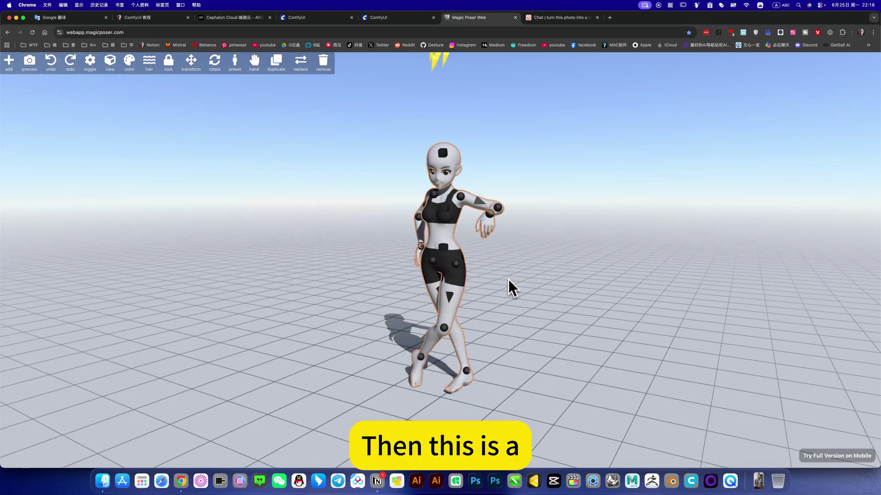
left_click_drag(539, 272, 503, 265)
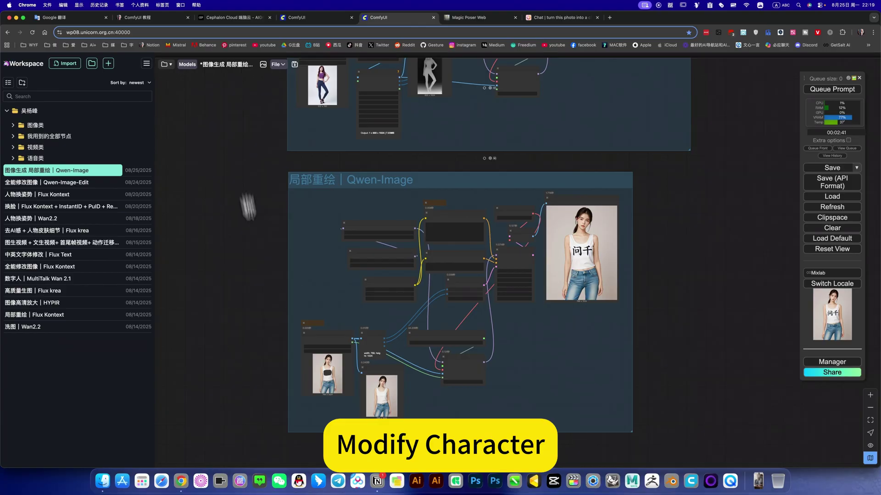
left_click_drag(385, 157, 400, 291)
scroll(314, 275, "up", 10)
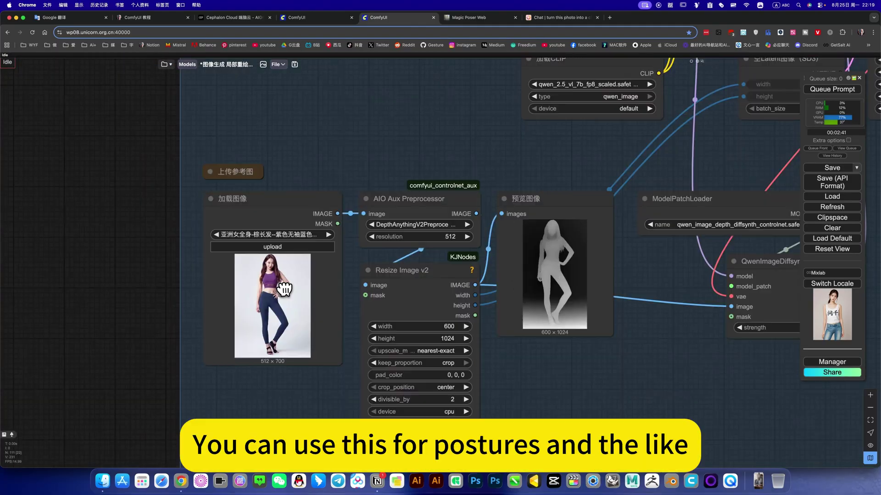
scroll(286, 289, "down", 5)
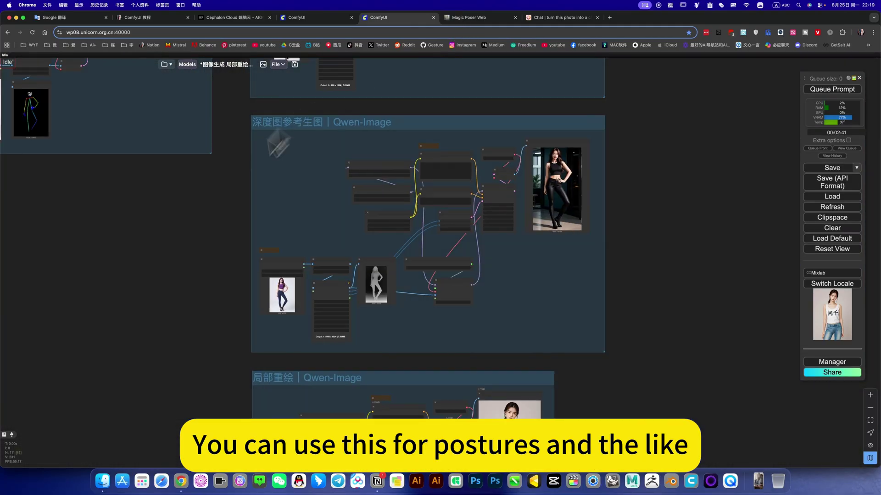
- Return to Magic Poser Web and highlight its address, webapp.magicposer.com
left_click(463, 17)
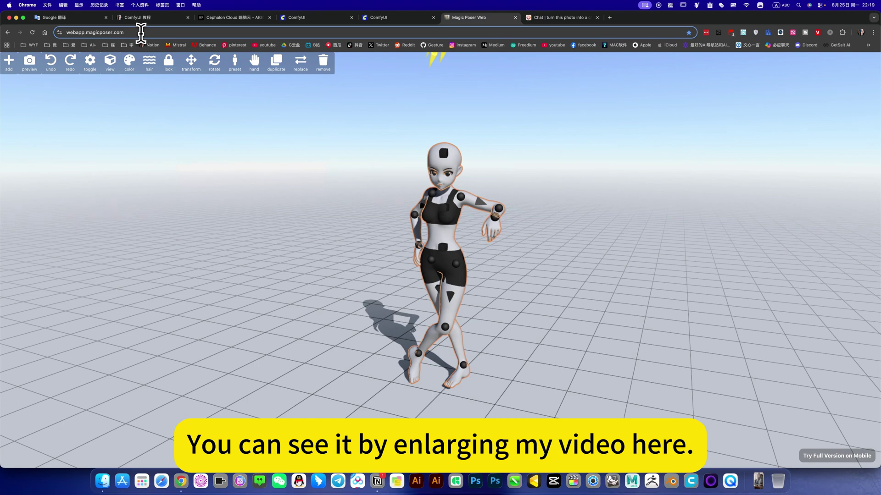
left_click(141, 32)
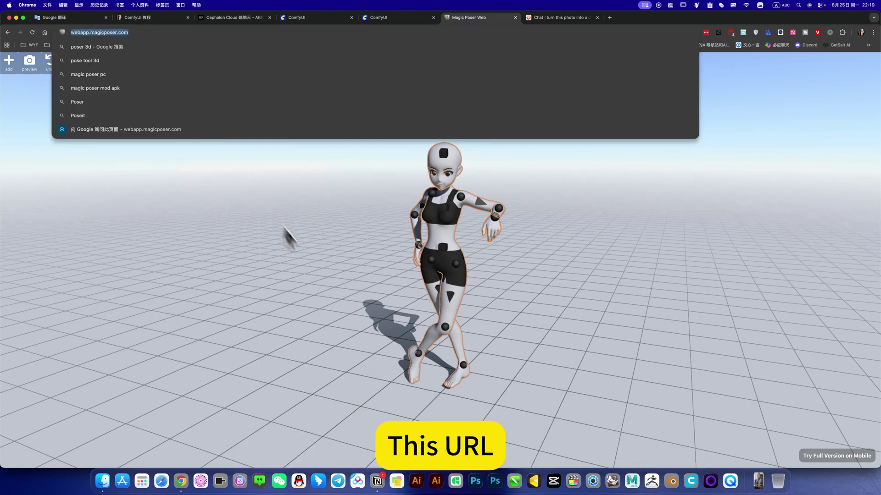
left_click(445, 239)
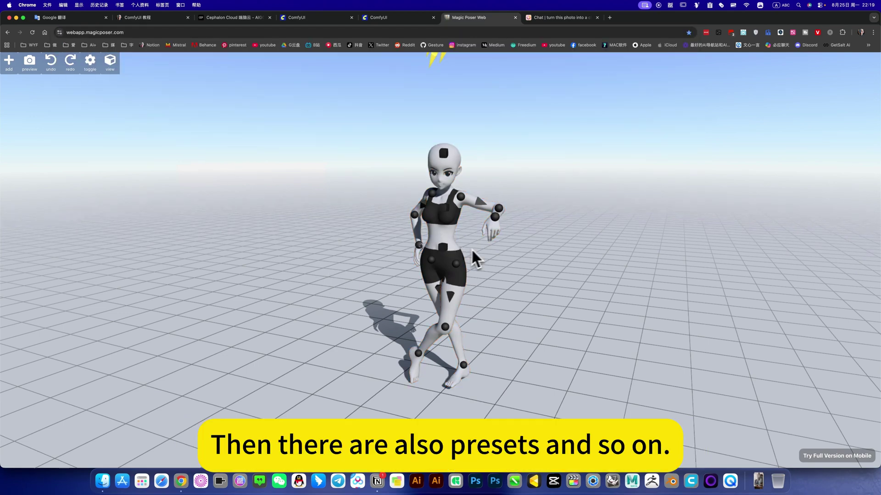
- Apply the pose preset with one leg bent back and a hand raised to the face to the mannequin
left_click(234, 66)
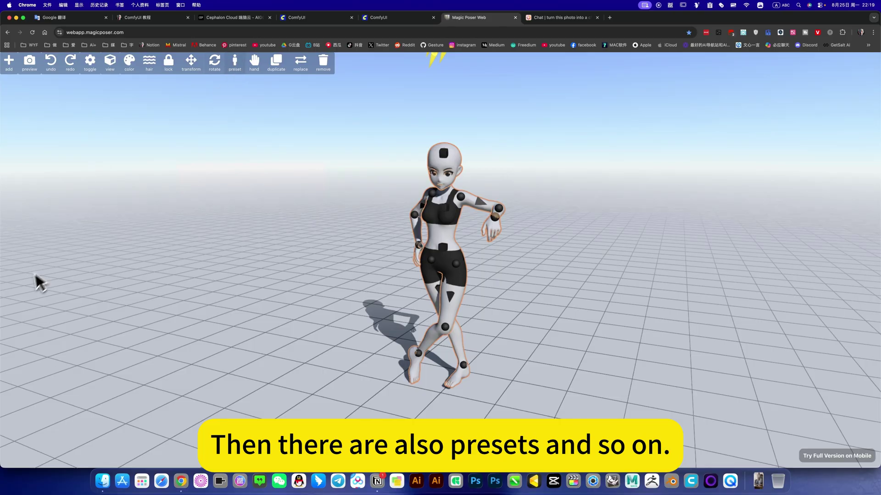
scroll(45, 269, "down", 4)
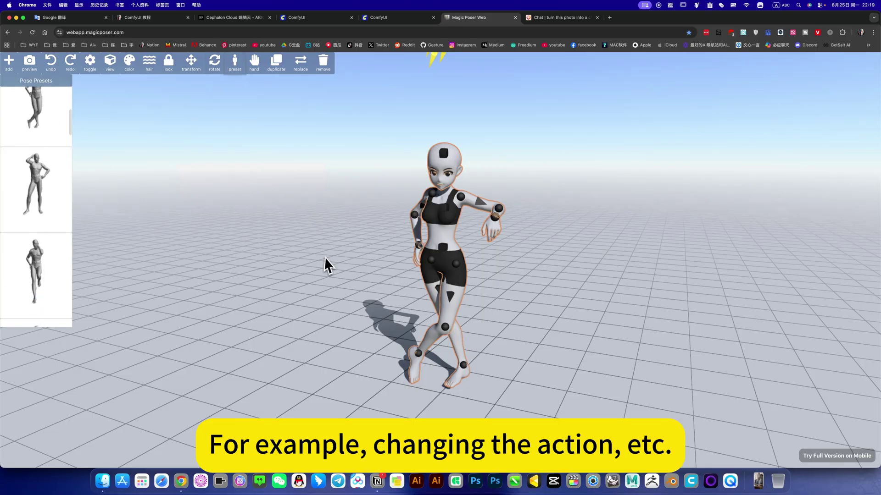
left_click_drag(304, 250, 477, 153)
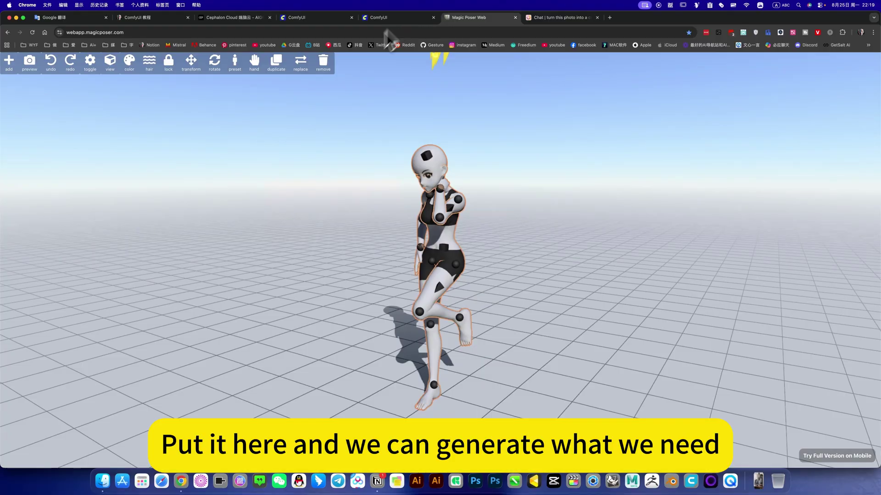
- Look over the 深度图参考生图 group in ComfyUI and inspect the posed Magic Poser mannequin from a higher angle
left_click(397, 18)
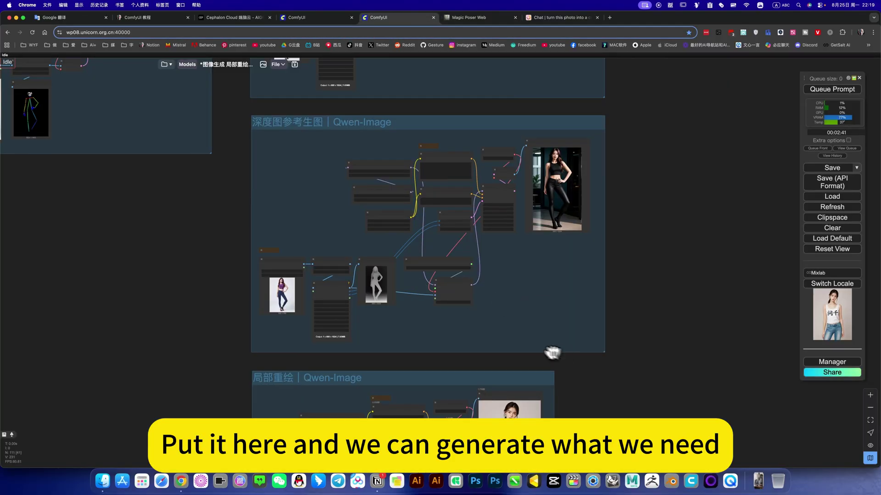
left_click_drag(579, 256, 604, 318)
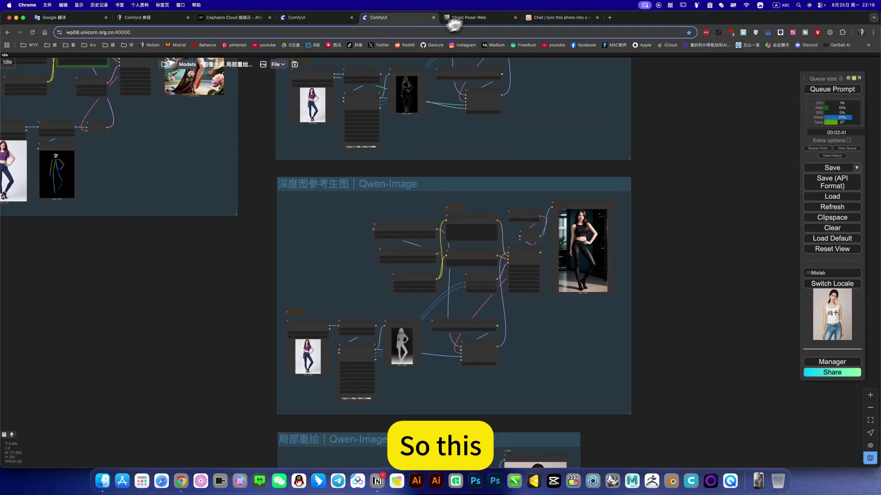
left_click(484, 19)
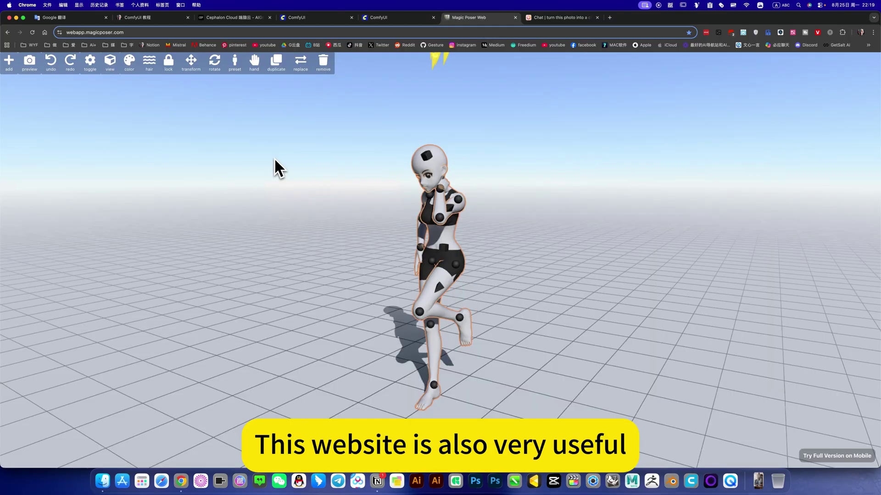
left_click_drag(484, 261, 413, 254)
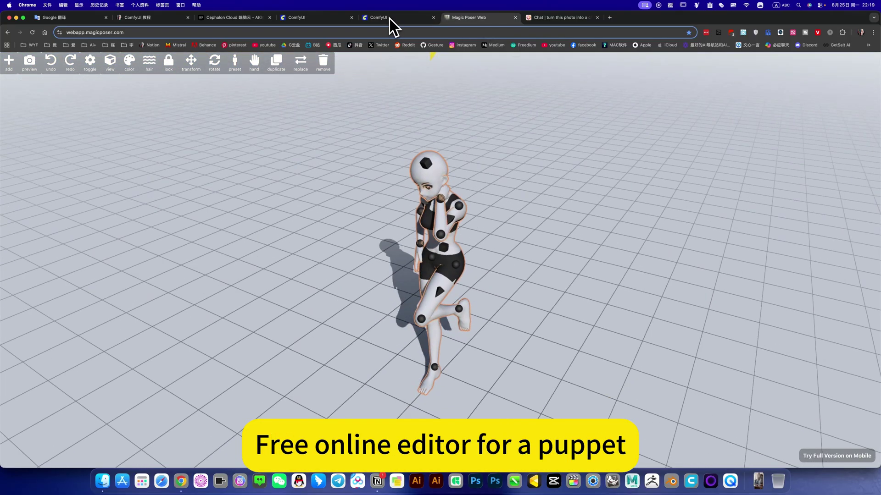
- Return to ComfyUI and examine the 全能CN LoRA 生图 group, including its reference photo, DWPreprocessor node and skeleton preview
key("ctrl+shift+Tab")
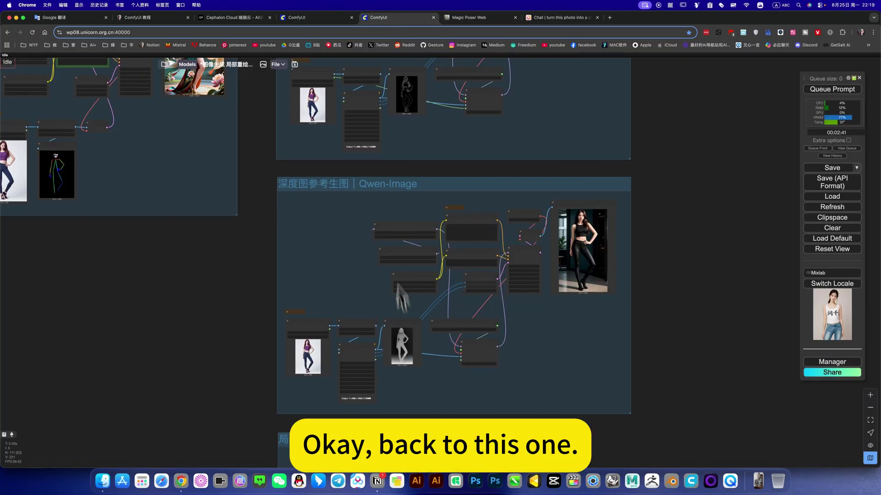
left_click_drag(398, 283, 448, 340)
left_click_drag(285, 141, 340, 183)
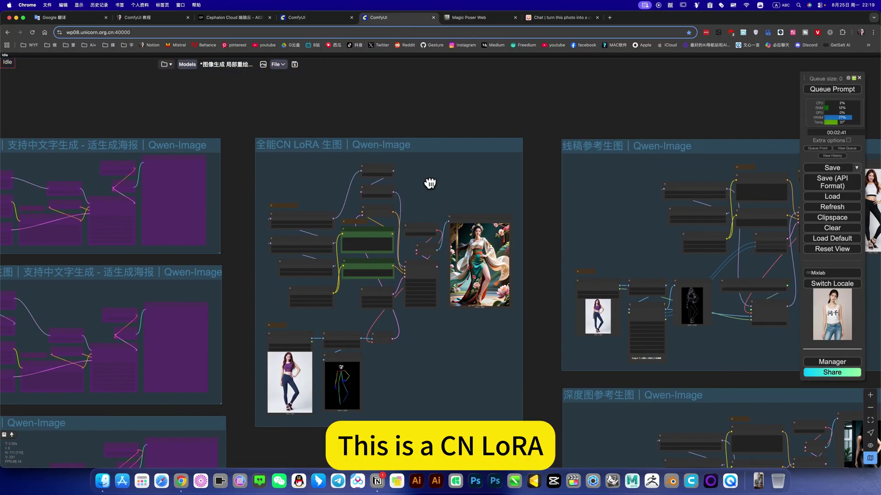
scroll(317, 298, "up", 5)
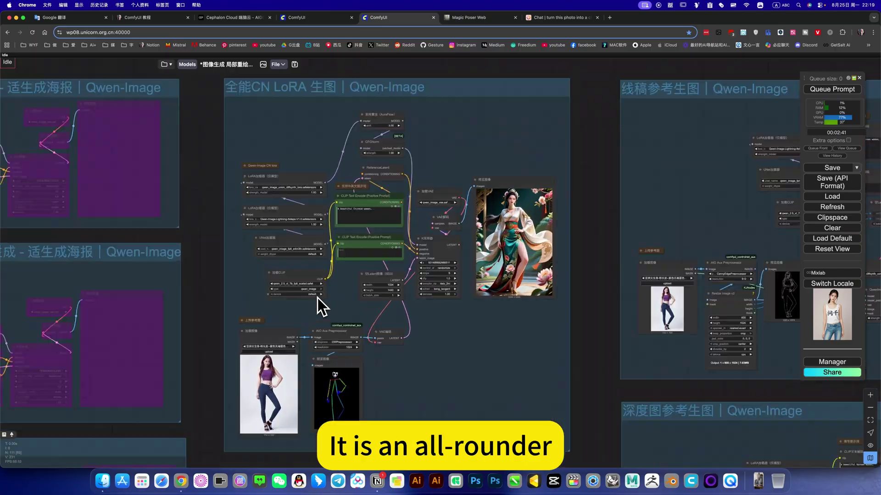
scroll(318, 309, "down", 10)
scroll(358, 246, "up", 12)
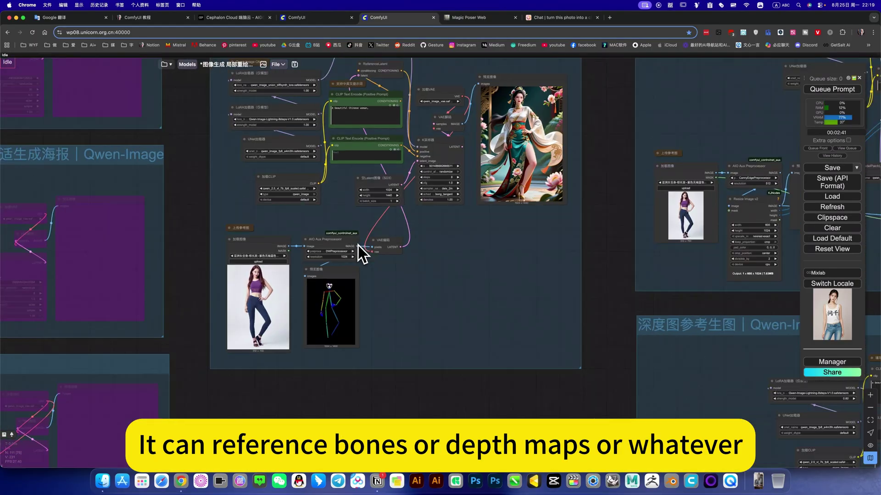
scroll(362, 243, "down", 10)
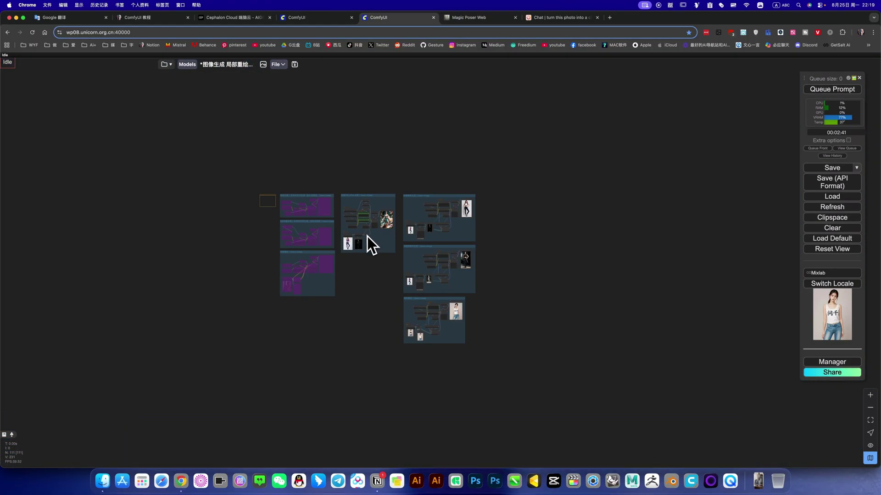
scroll(367, 236, "up", 4)
scroll(349, 249, "up", 10)
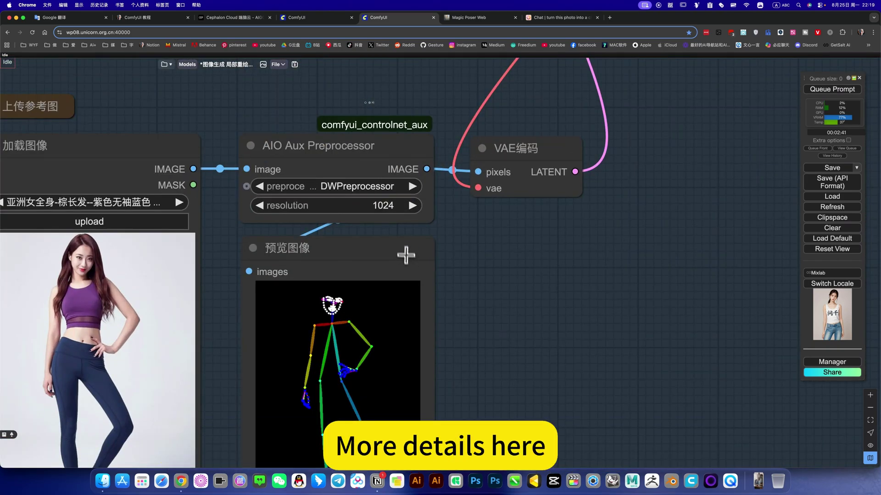
- Check the preprocessor options of the AIO Aux Preprocessor node in the 全能CN LoRA 生图 group, keeping DWPreprocessor
left_click(381, 186)
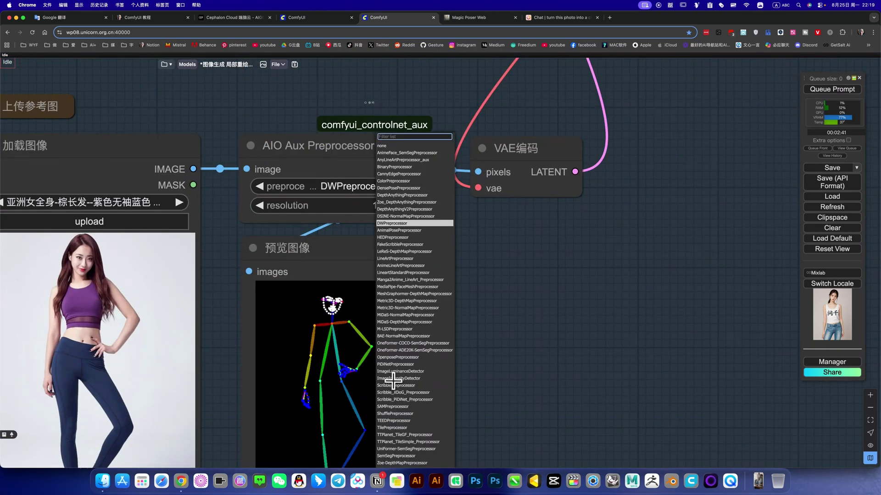
scroll(393, 303, "down", 1)
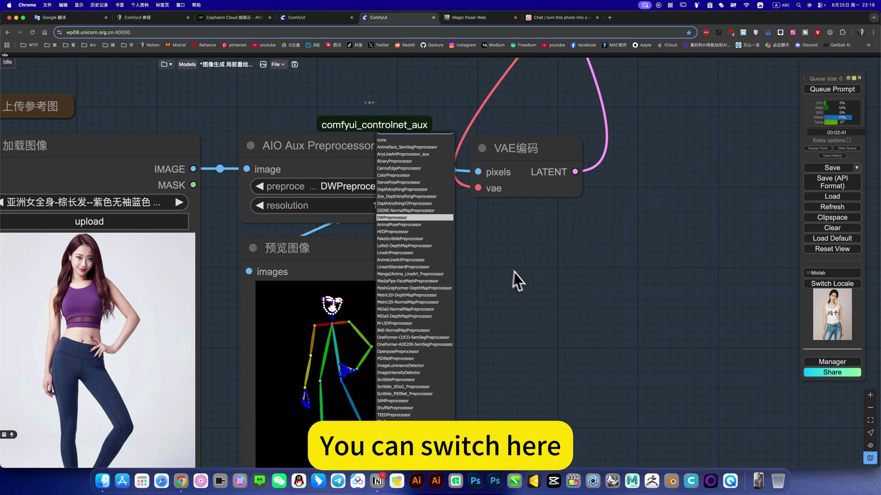
left_click(524, 293)
- Review the whole 全能CN LoRA 生图 group, from the reference photo and pose skeleton to the generated image
scroll(523, 294, "down", 6)
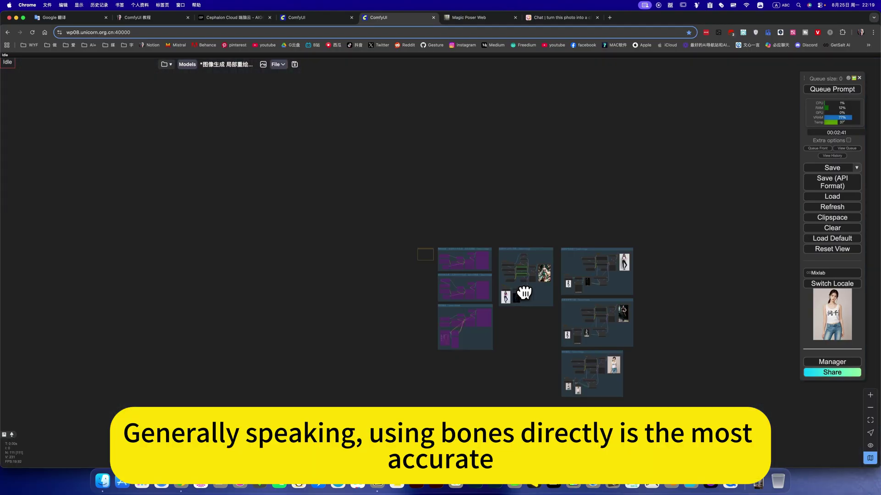
scroll(504, 307, "up", 4)
left_click_drag(590, 325, 444, 377)
left_click_drag(532, 330, 543, 365)
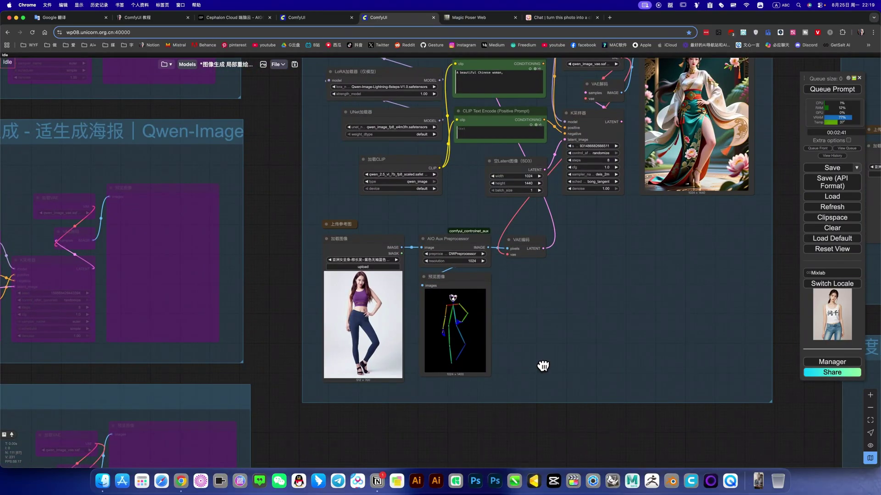
scroll(571, 197, "up", 1)
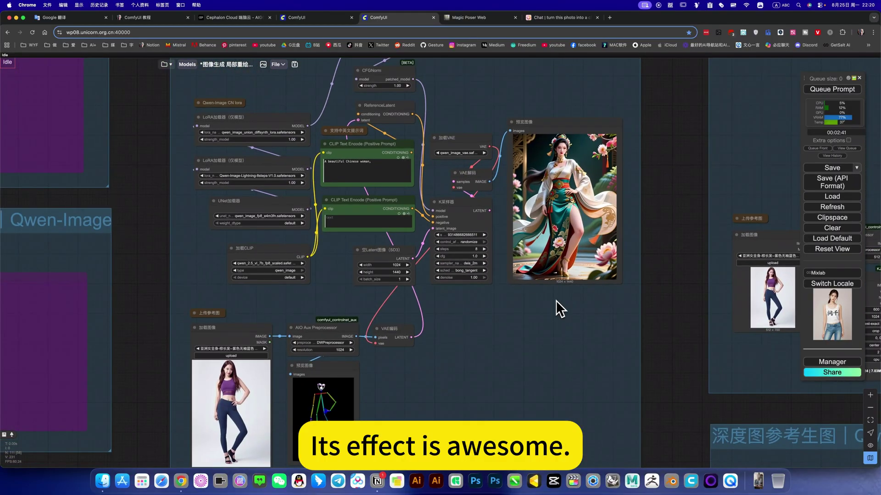
- Check the ModelPatchLoader models in the 线稿参考生图 group, keeping qwen_image_canny_diffsynth_controlnet.safetensors
scroll(556, 302, "down", 5)
scroll(615, 218, "right", 5)
scroll(616, 215, "up", 5)
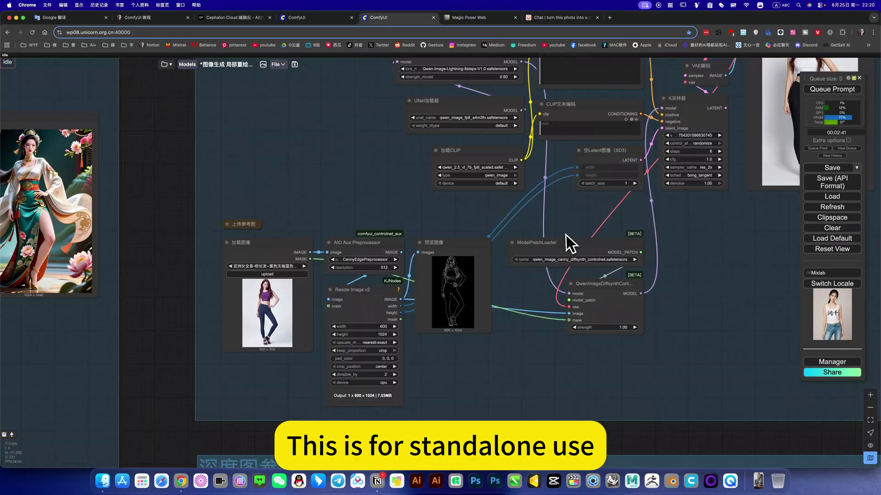
scroll(566, 235, "up", 3)
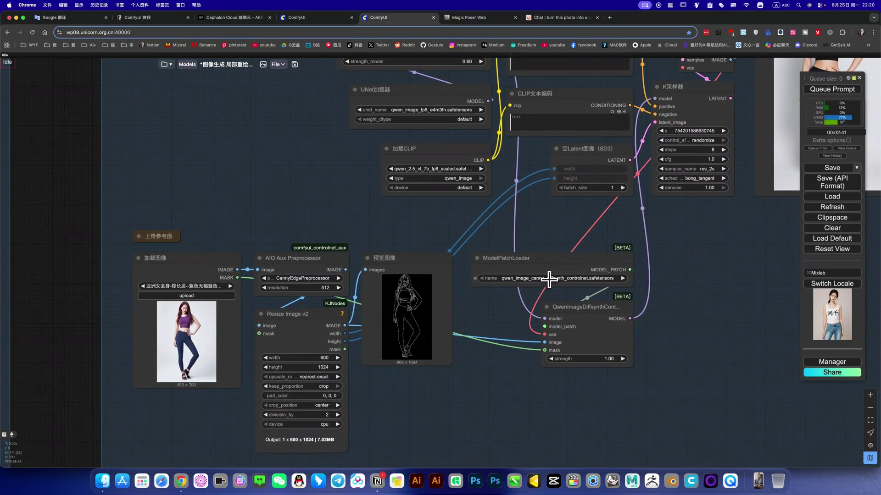
left_click(555, 280)
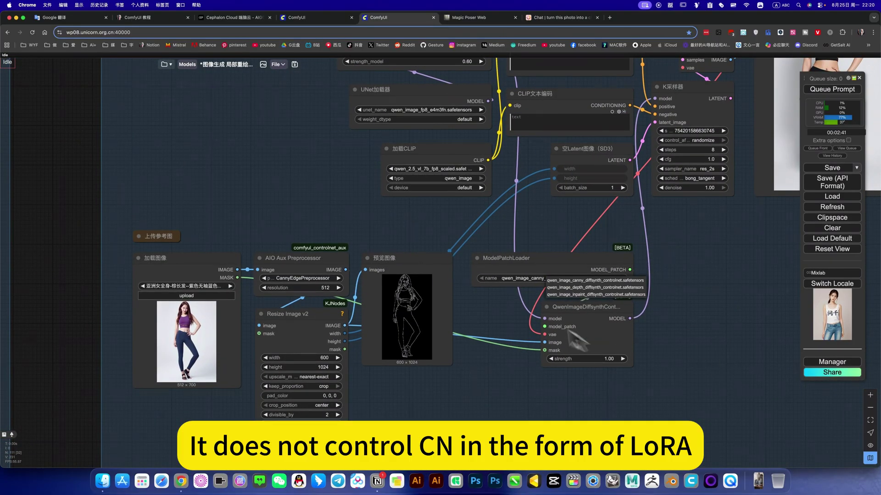
left_click(564, 288)
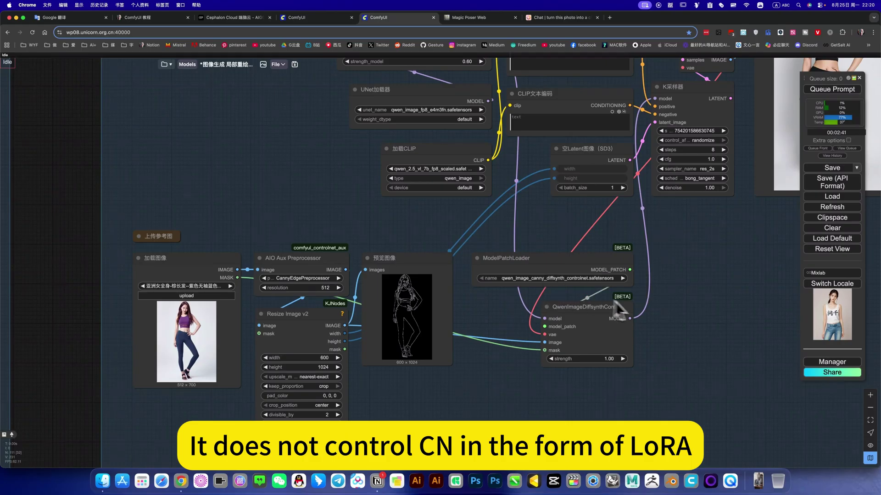
scroll(673, 331, "down", 2)
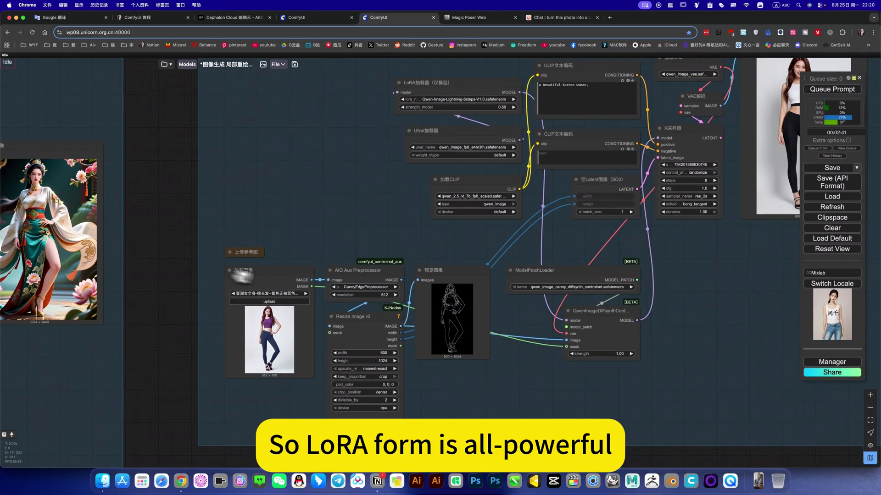
- Recheck the line-art group's patch model options and compare its Canny line preview with the generated image
left_click_drag(538, 375, 607, 369)
scroll(440, 276, "right", 5)
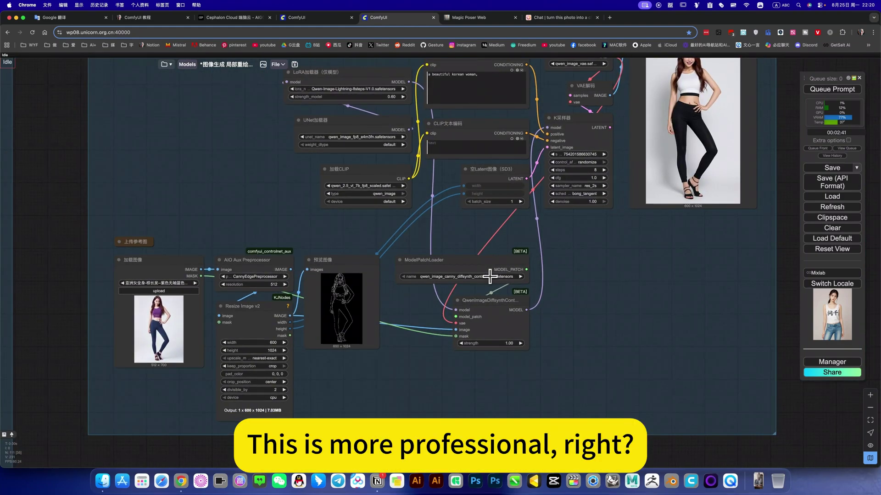
left_click(521, 278)
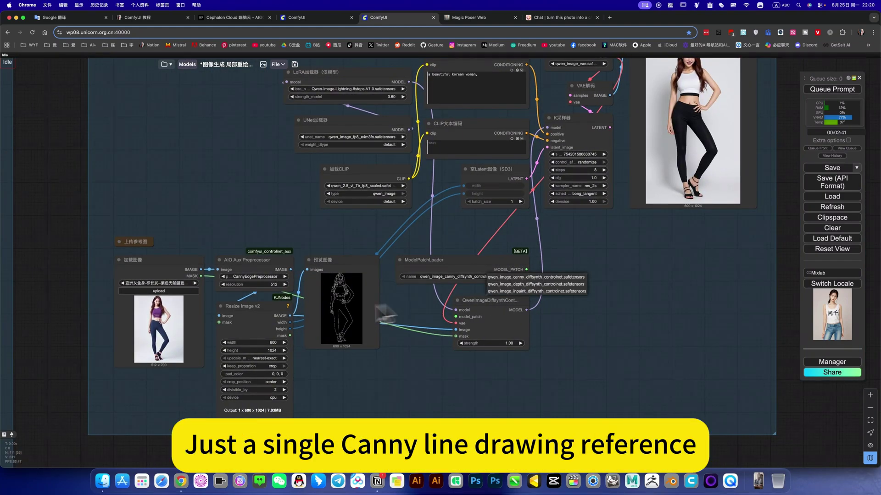
left_click(381, 390)
scroll(583, 335, "up", 1)
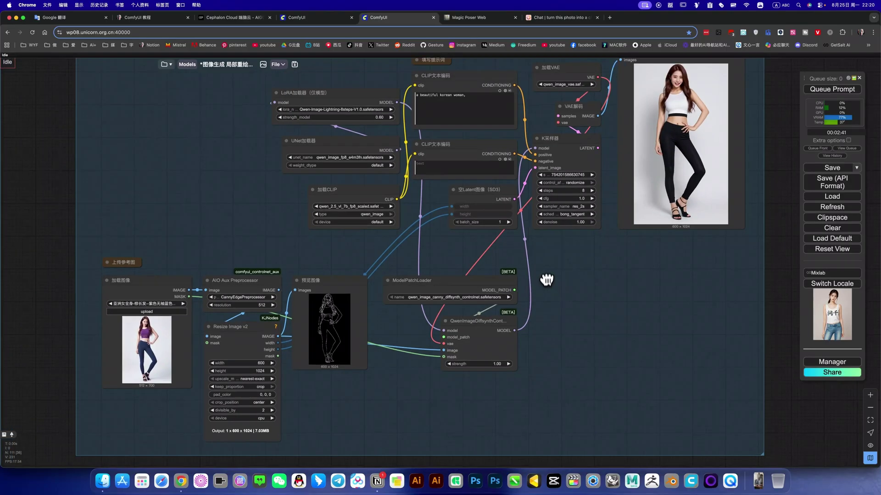
scroll(679, 168, "up", 3)
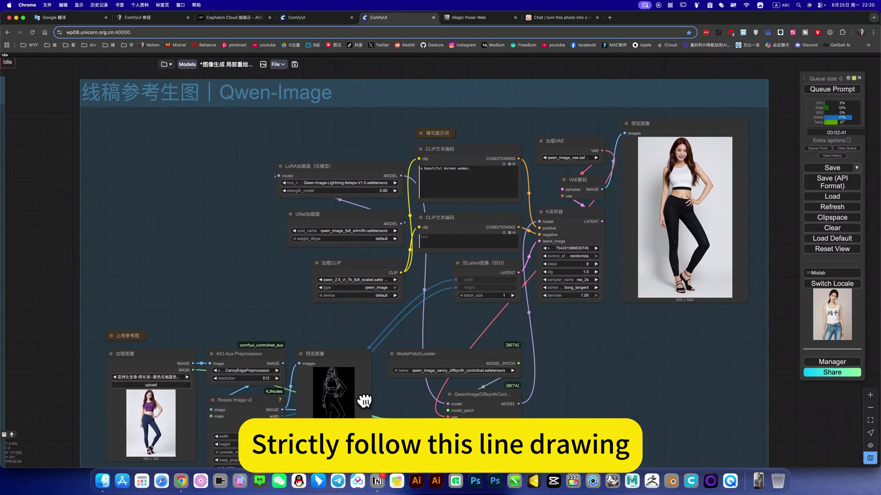
scroll(439, 307, "down", 5)
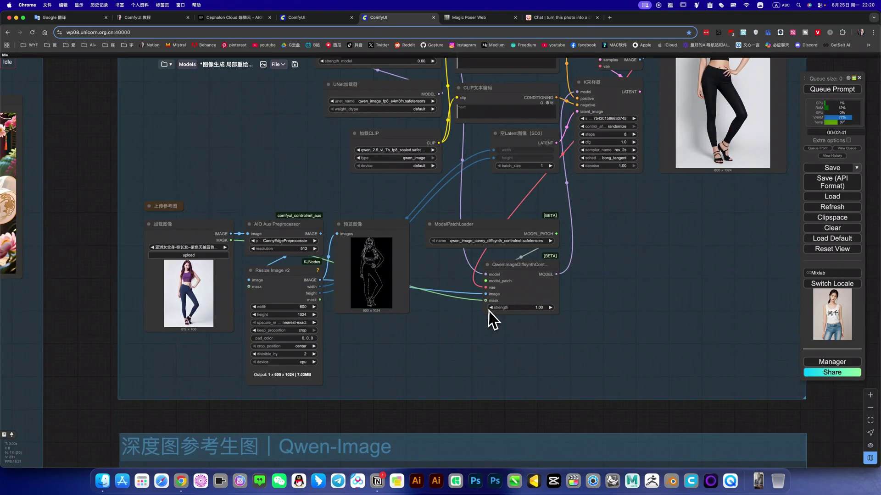
- Examine the 深度图参考生图 group and its ModelPatchLoader options, keeping qwen_image_depth_diffsynth_controlnet.safetensors
scroll(489, 310, "down", 12)
scroll(614, 253, "down", 2)
scroll(613, 253, "down", 3)
scroll(614, 253, "left", 3)
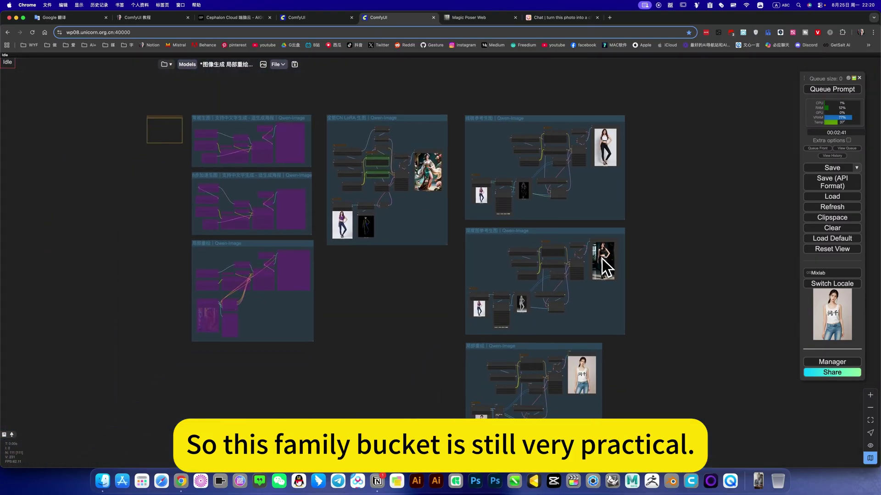
scroll(601, 260, "up", 10)
scroll(580, 387, "up", 2)
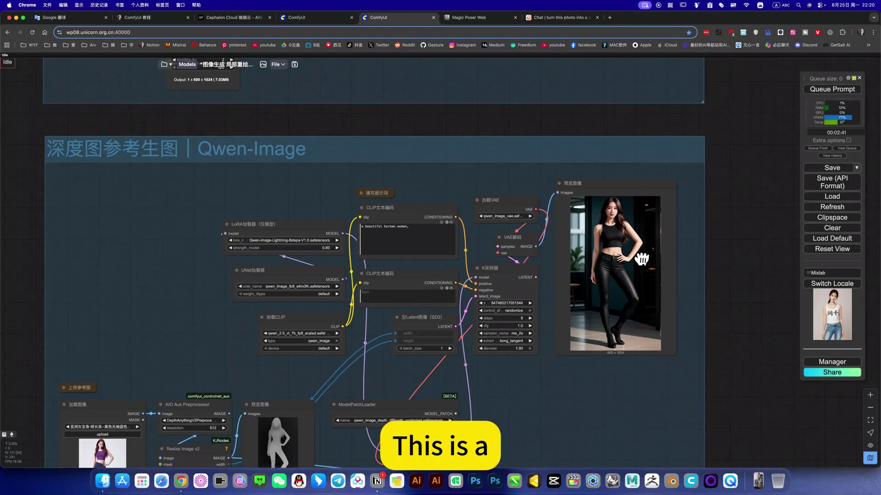
scroll(454, 282, "down", 7)
scroll(454, 282, "left", 4)
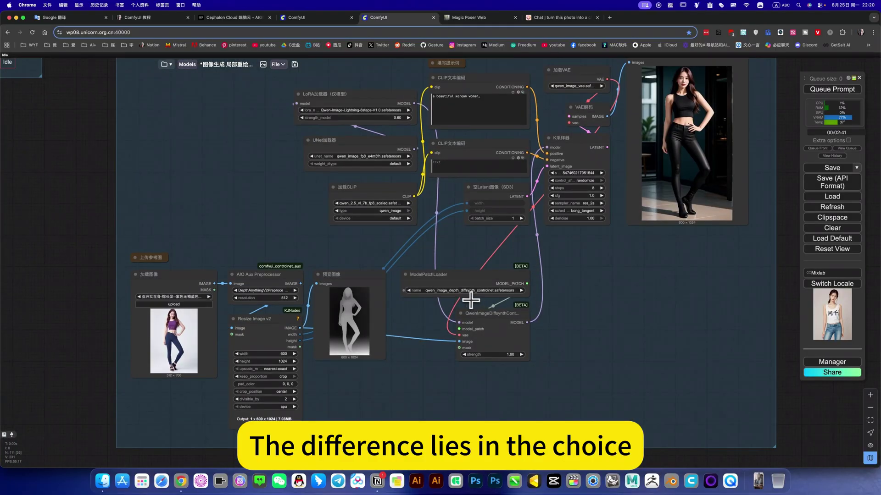
left_click(469, 292)
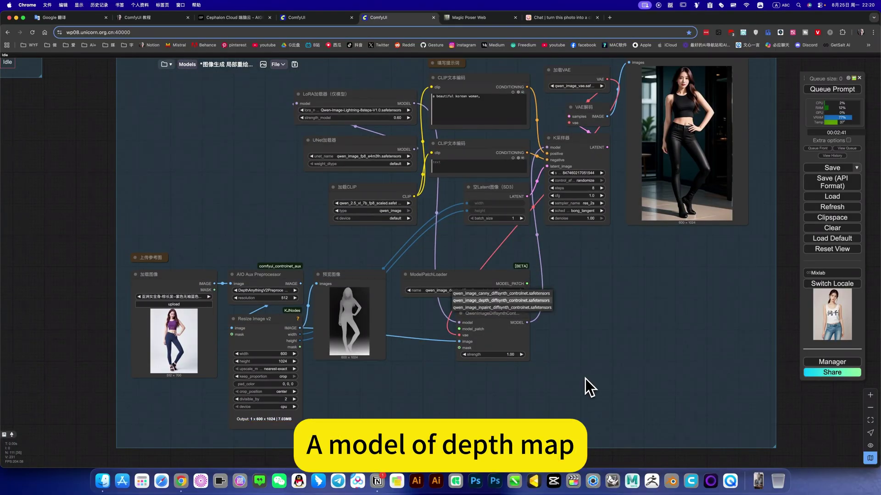
left_click(614, 114)
- Examine the 局部重绘 group, including its masked reference image, inpaint patch model, prompt and generated image
scroll(551, 257, "down", 12)
scroll(550, 257, "left", 2)
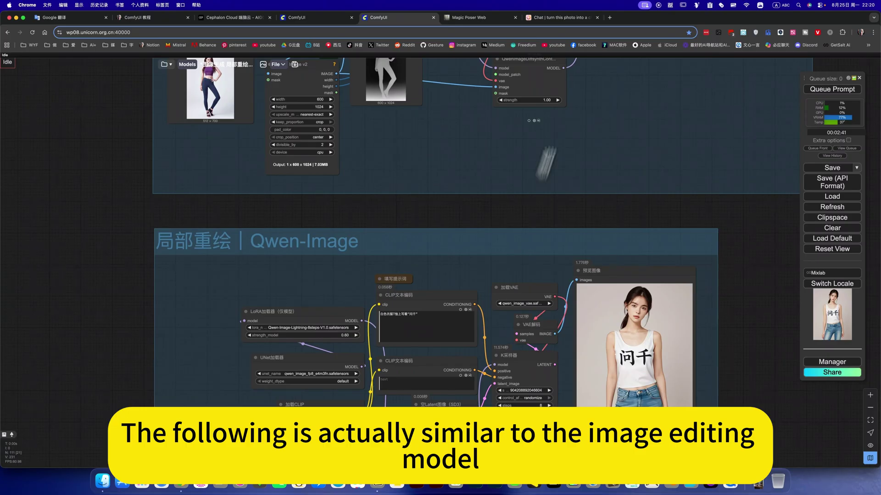
scroll(579, 294, "down", 9)
scroll(579, 293, "left", 3)
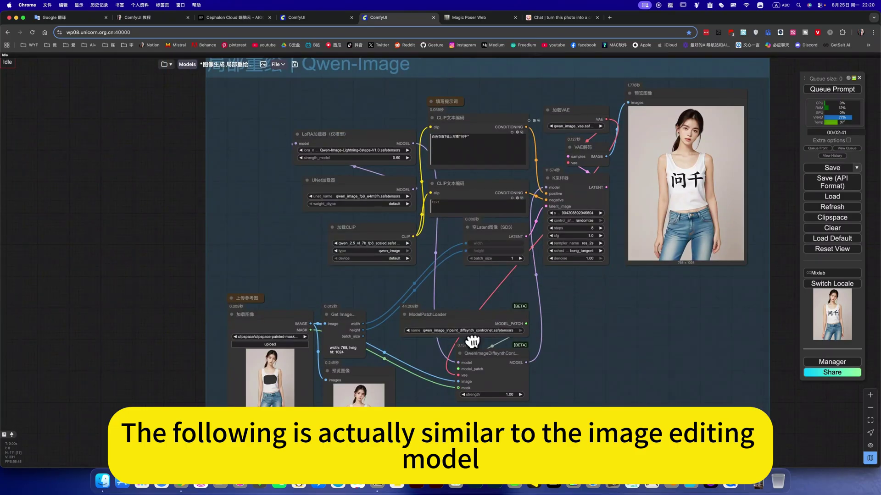
scroll(473, 341, "up", 1)
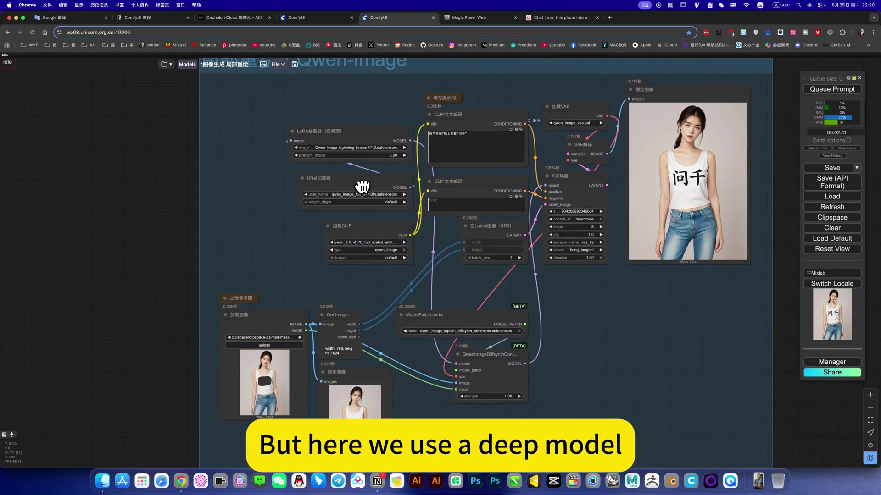
left_click(472, 333)
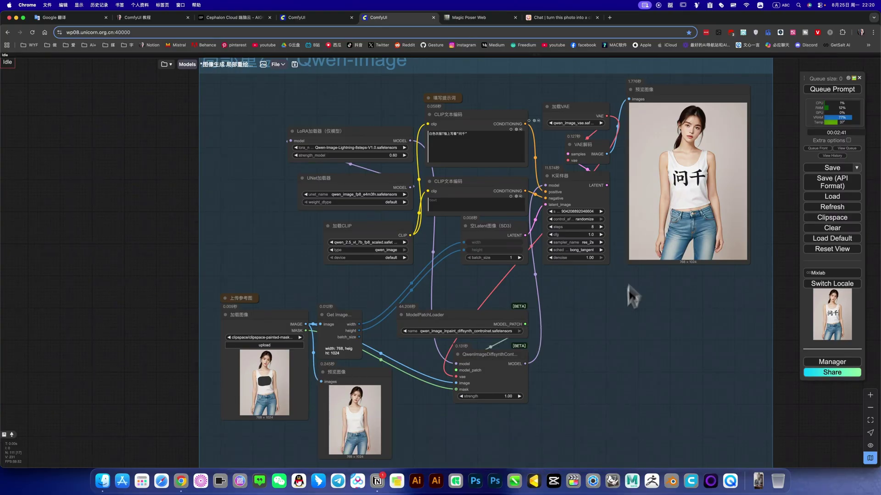
left_click_drag(600, 179, 577, 198)
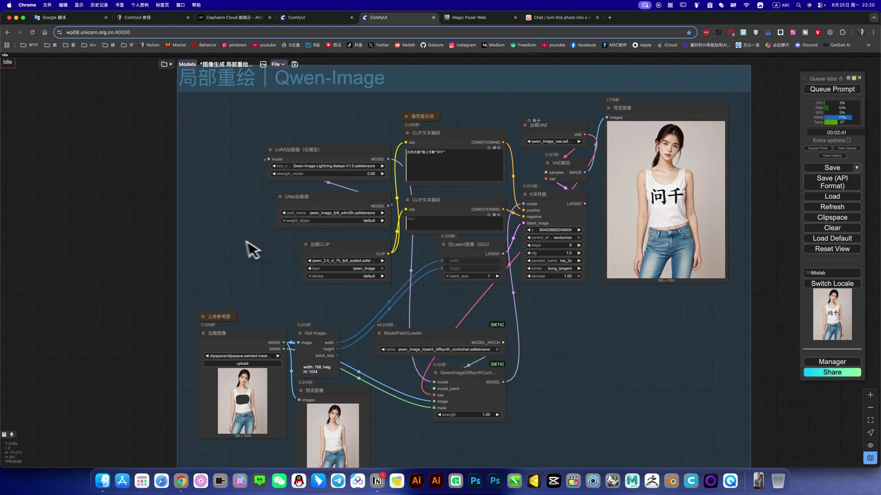
left_click_drag(275, 251, 297, 277)
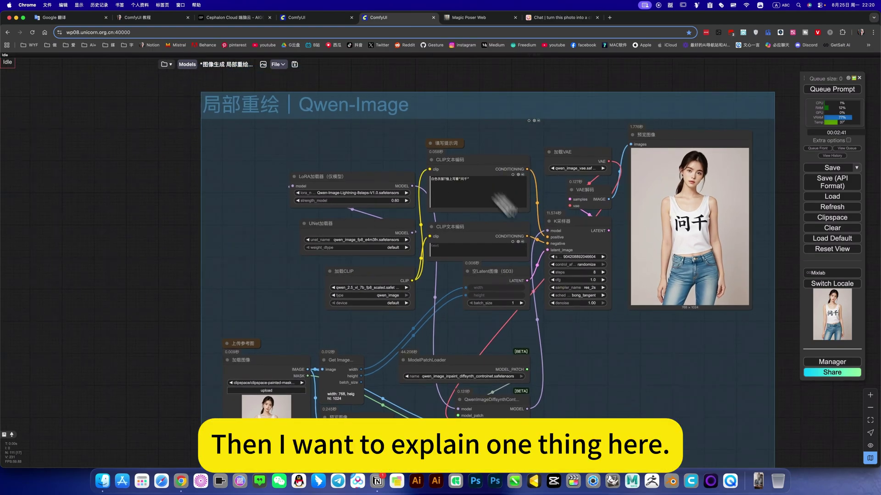
- Return to the 全能CN LoRA 生图 group and check its second LoRA loader's options, keeping Qwen-Image-Lightning-8steps-V1.0.safetensors
scroll(507, 211, "down", 15)
left_click_drag(361, 173, 393, 198)
scroll(367, 193, "up", 3)
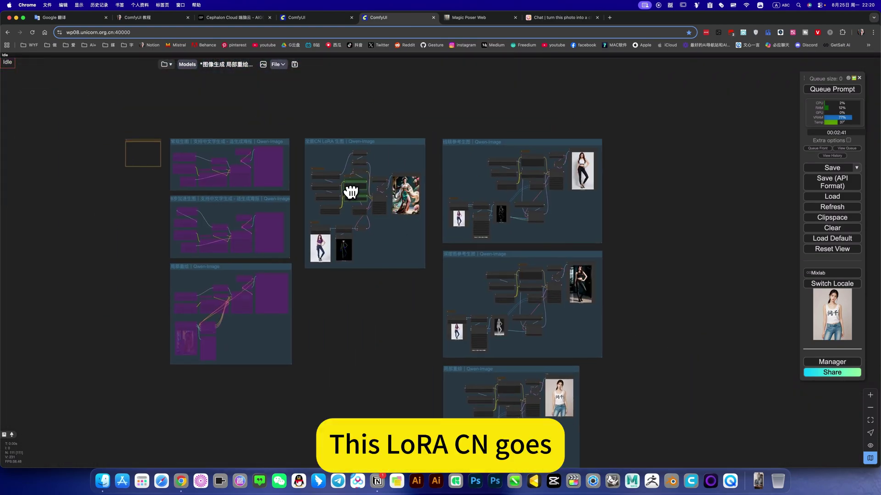
scroll(350, 190, "up", 10)
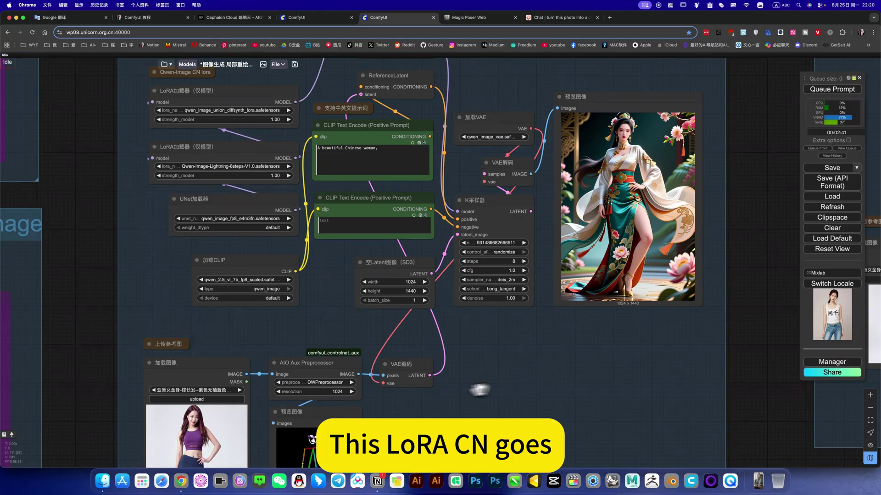
mouse_move(545, 275)
left_mouse_down()
mouse_move(532, 324)
mouse_move(561, 279)
left_mouse_up()
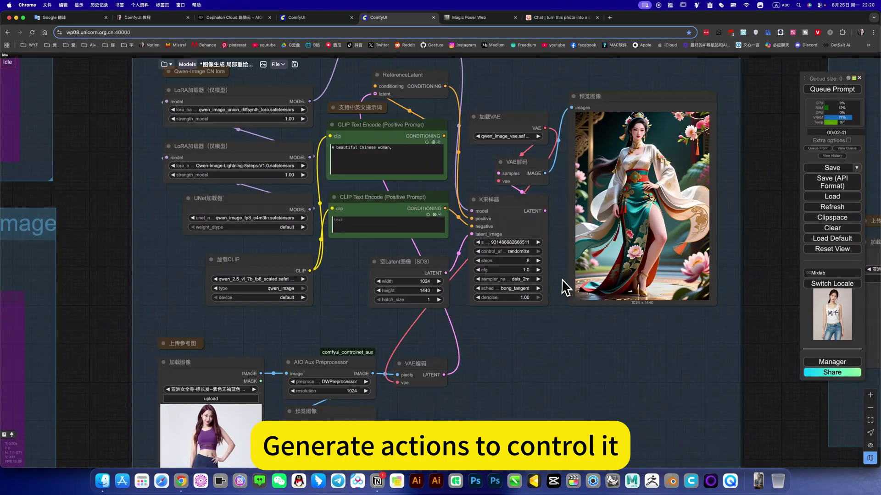
scroll(565, 288, "down", 1)
scroll(323, 163, "up", 1)
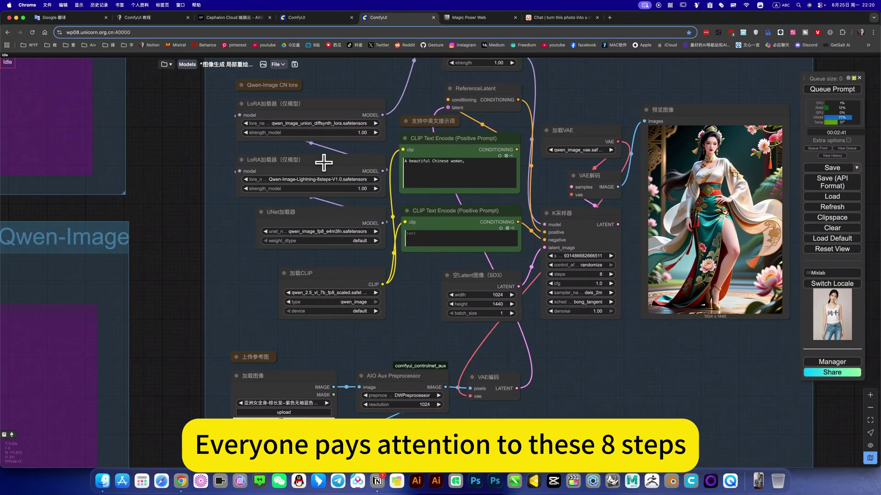
left_click(321, 182)
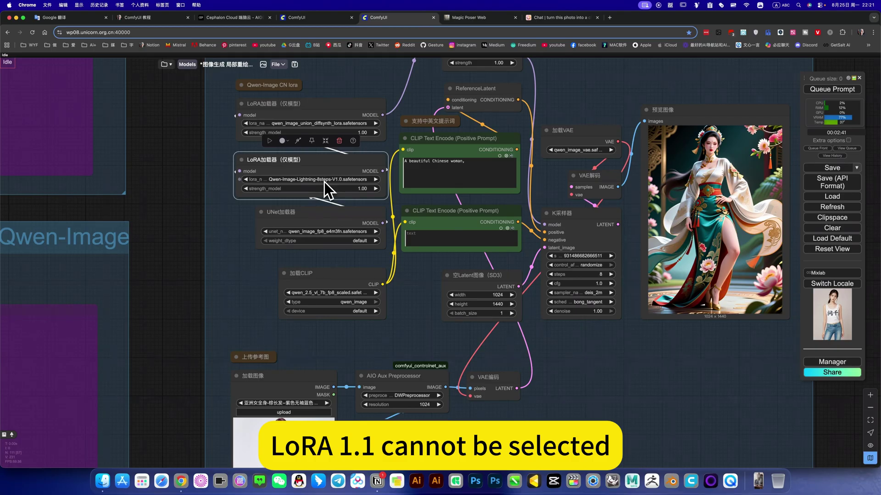
left_click(324, 180)
scroll(387, 389, "down", 5)
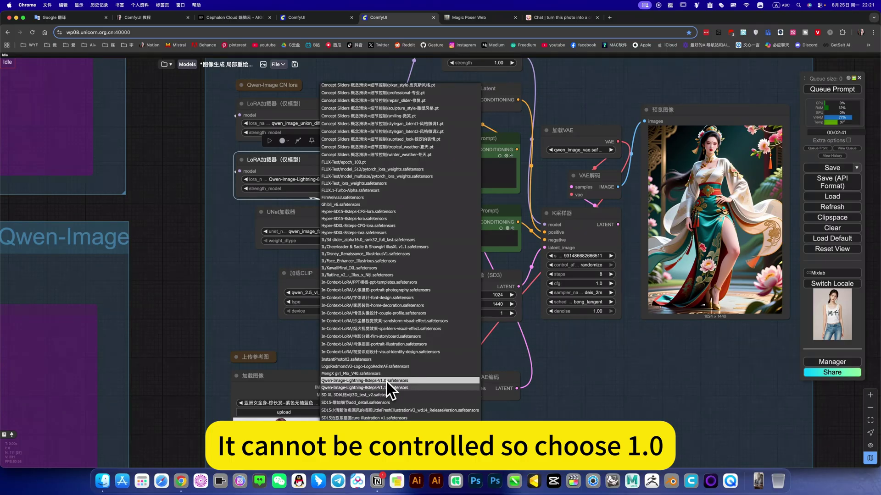
left_click(501, 390)
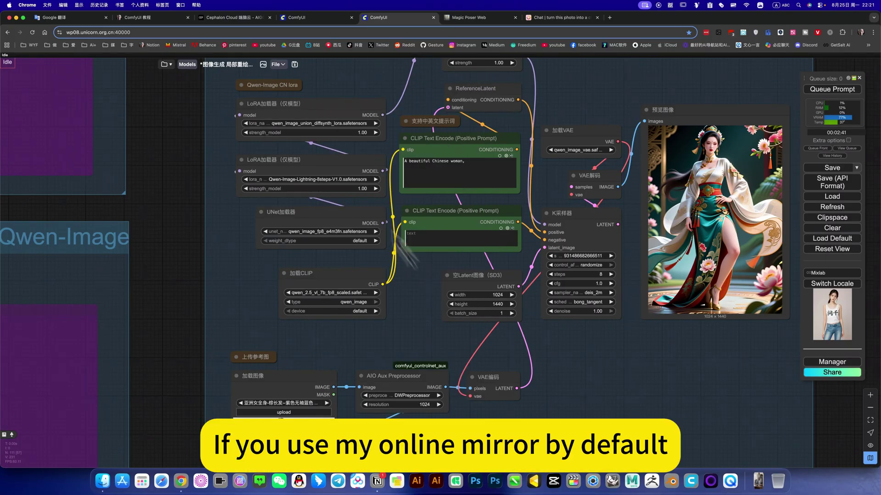
- Look over the rest of the CN LoRA group and inspect the K采样器 settings in the 线稿参考生图 group
scroll(317, 225, "right", 3)
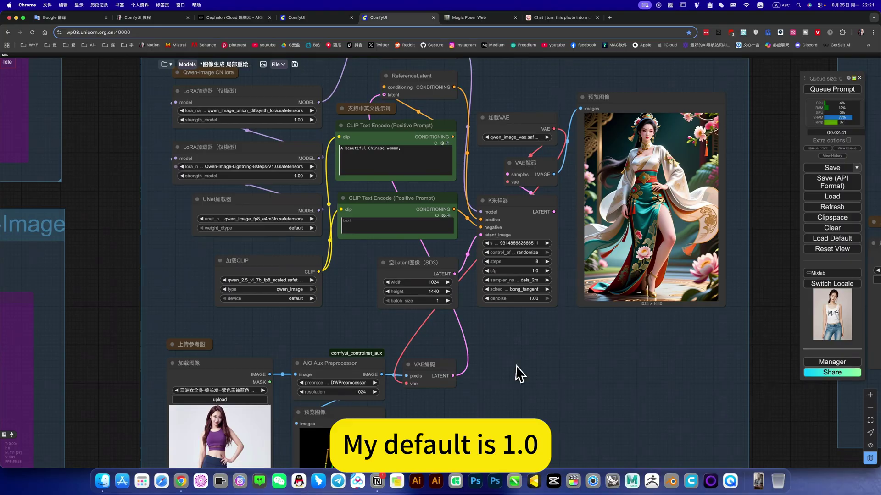
scroll(353, 385, "down", 4)
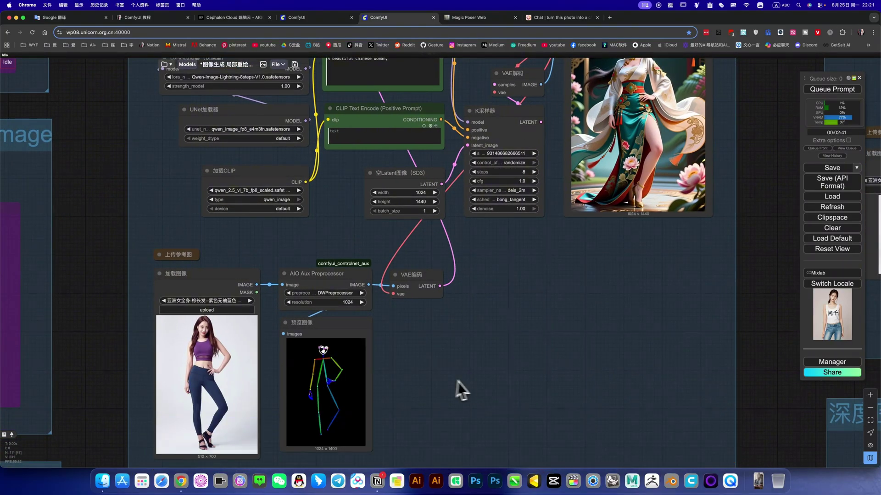
scroll(458, 387, "down", 10)
scroll(415, 357, "up", 15)
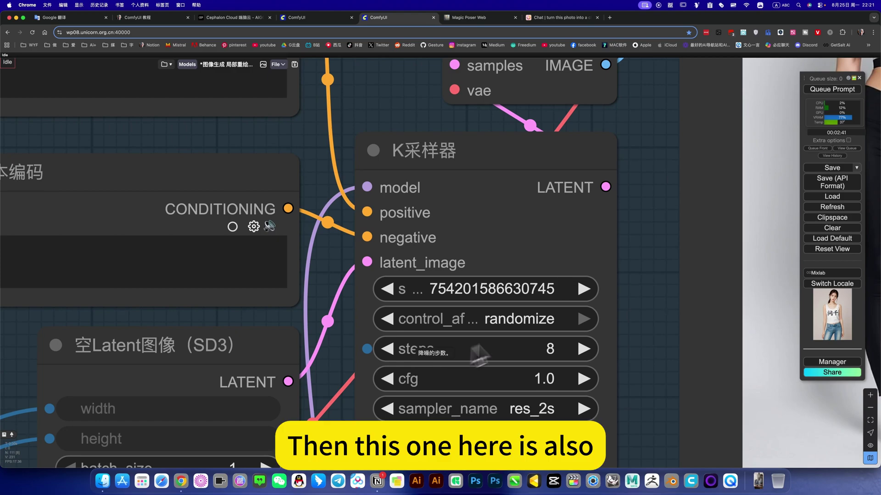
- Inspect the LoRA loader's model options in the 线稿参考生图 group, keeping Qwen-Image-Lightning-8steps-V1.0.safetensors
scroll(499, 351, "down", 6)
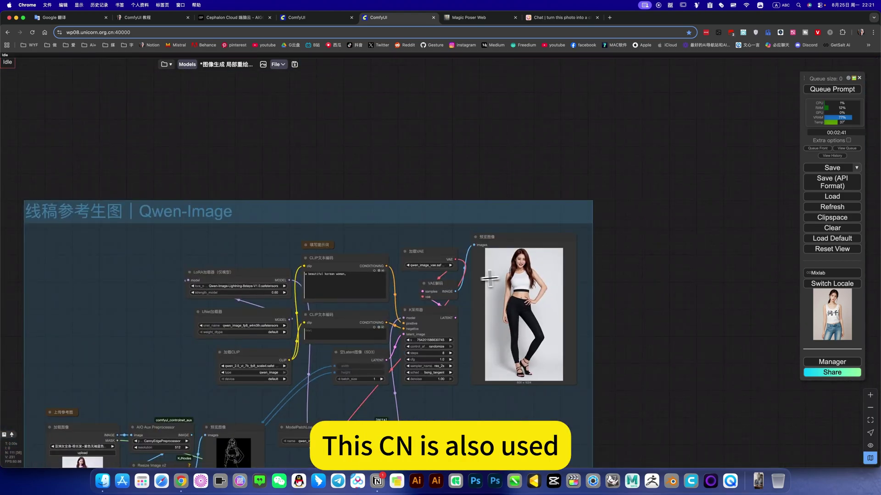
left_click_drag(478, 392, 593, 240)
scroll(454, 293, "up", 3)
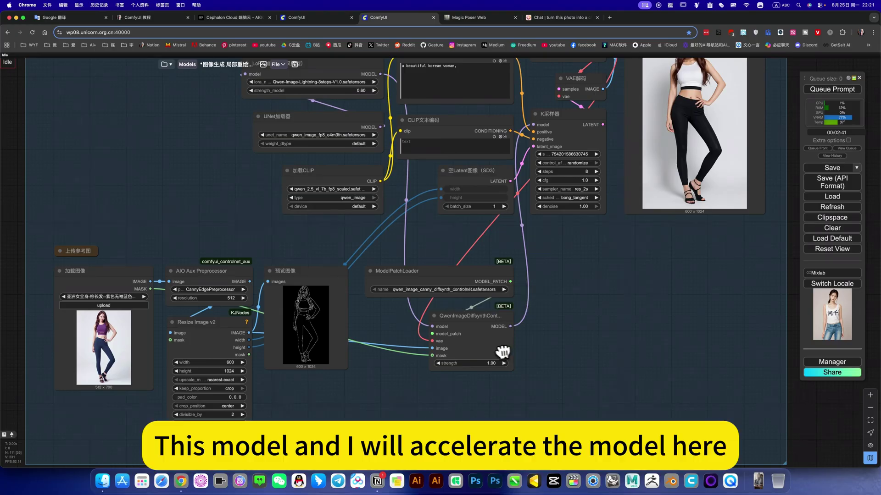
scroll(502, 352, "up", 3)
scroll(502, 352, "left", 3)
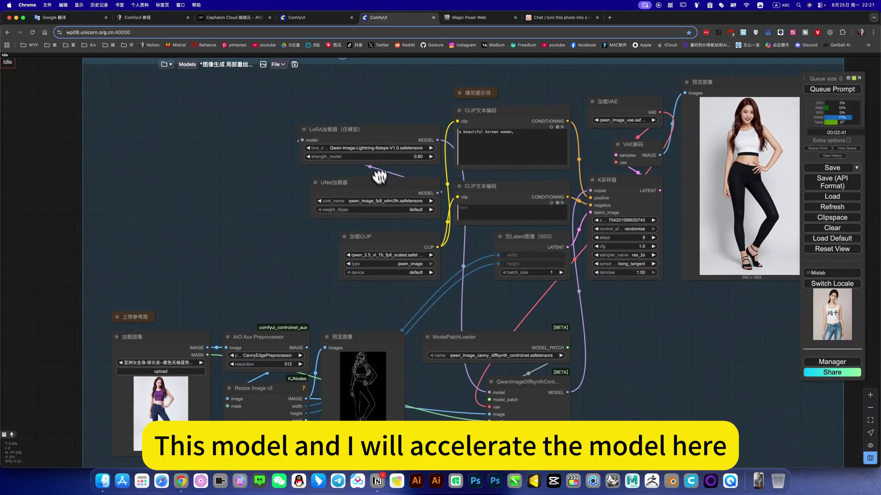
left_click(390, 147)
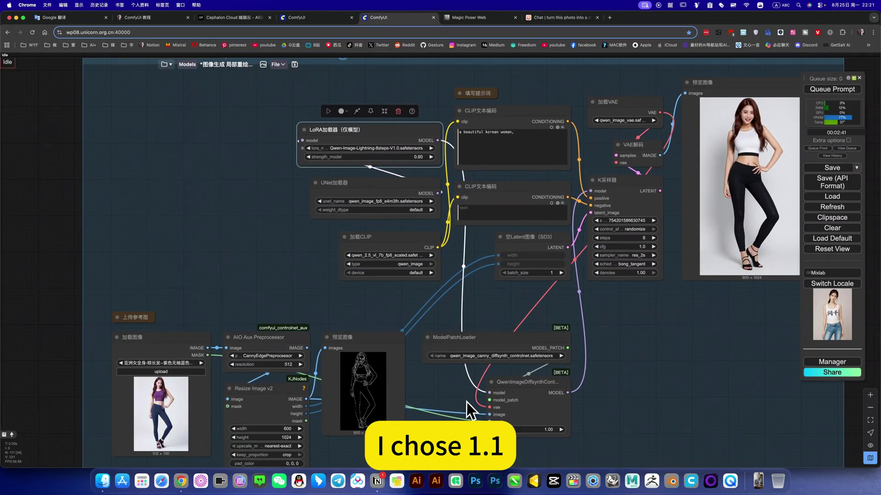
scroll(460, 394, "down", 7)
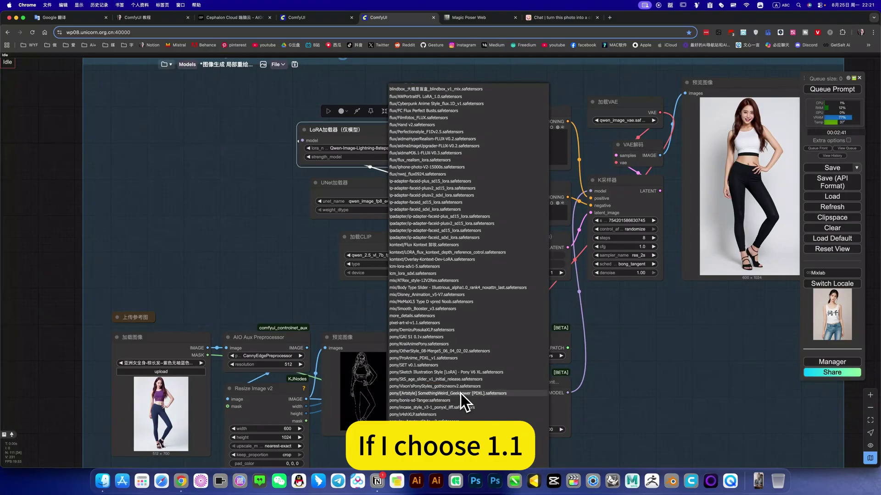
scroll(449, 266, "up", 10)
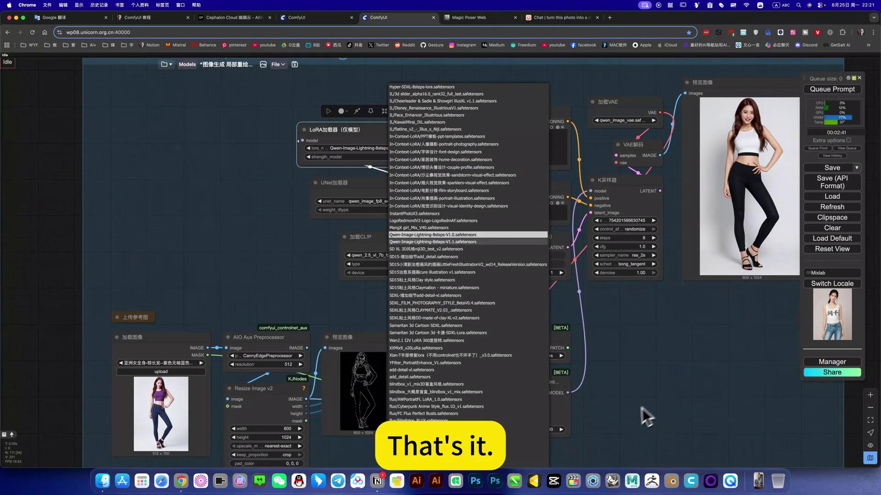
left_click(649, 369)
- Examine the Canny reference and ModelPatchLoader nodes, and recheck the Lightning V1.0 and V1.1 LoRA options, keeping V1.0
scroll(384, 362, "down", 2)
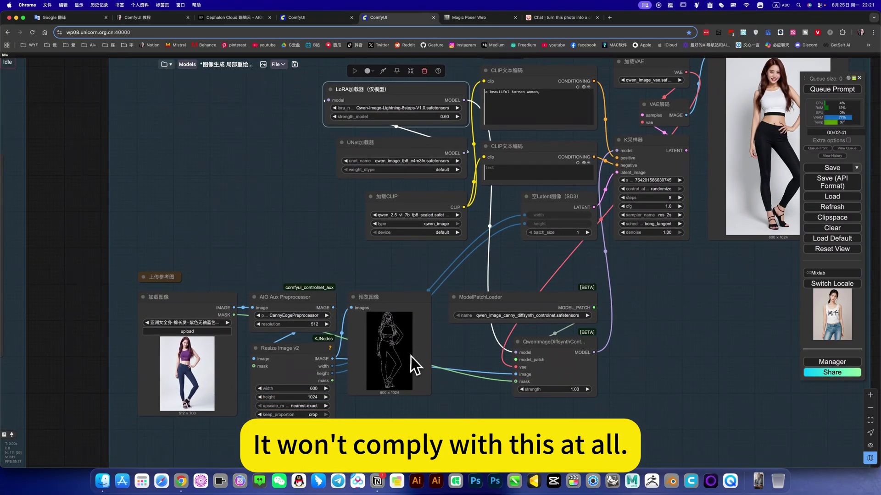
scroll(644, 346, "down", 1)
left_click_drag(651, 367, 646, 367)
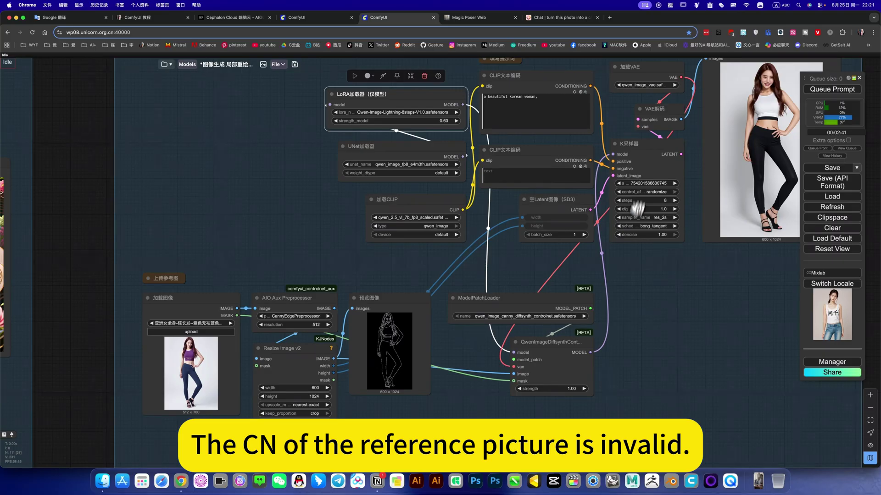
scroll(505, 334, "up", 3)
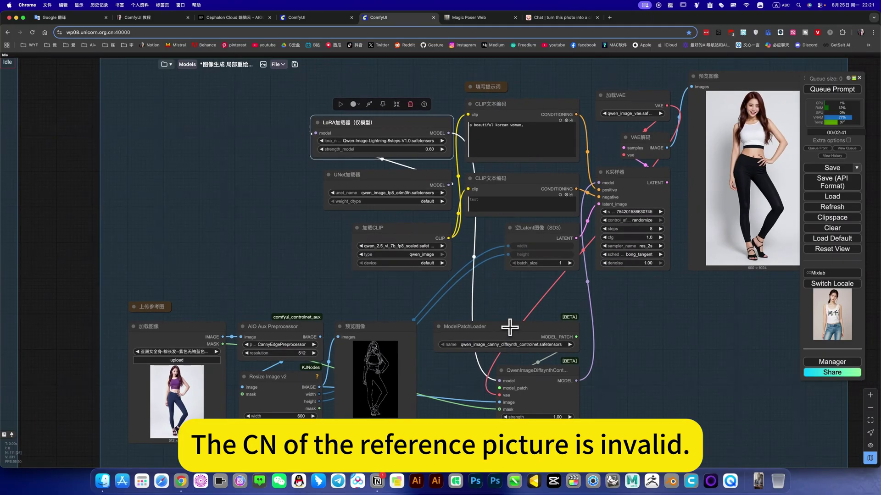
left_click(503, 322)
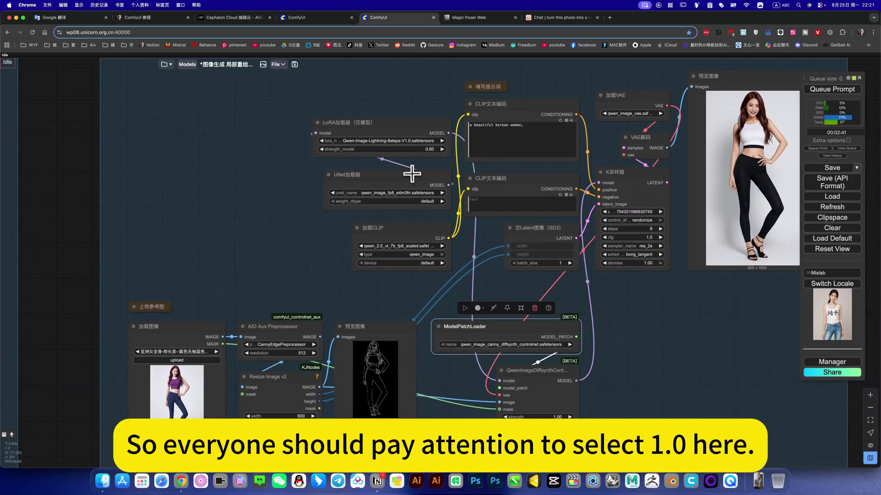
scroll(412, 174, "up", 3)
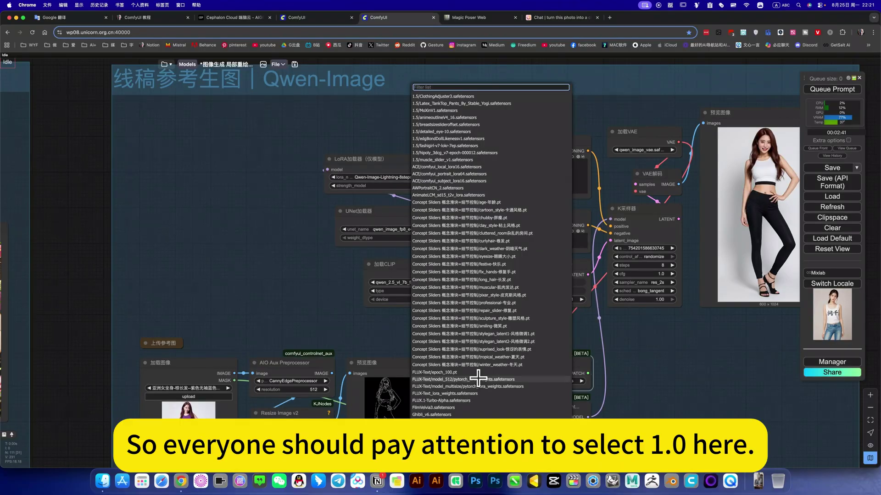
scroll(478, 378, "down", 10)
scroll(477, 261, "up", 5)
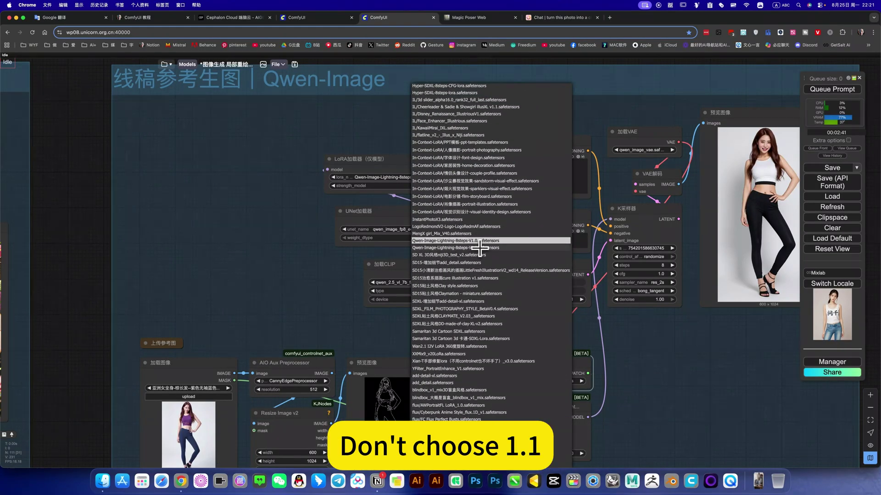
left_click(657, 384)
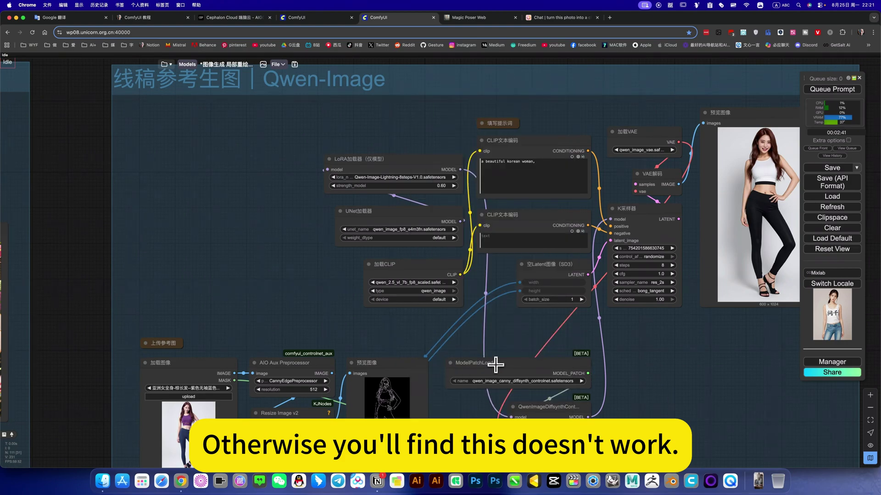
- Survey all the Qwen-Image workflow groups and take a closer look at the nodes of the 局部重绘 group with the ModelPatchLoader
left_click(470, 367)
scroll(541, 284, "down", 5)
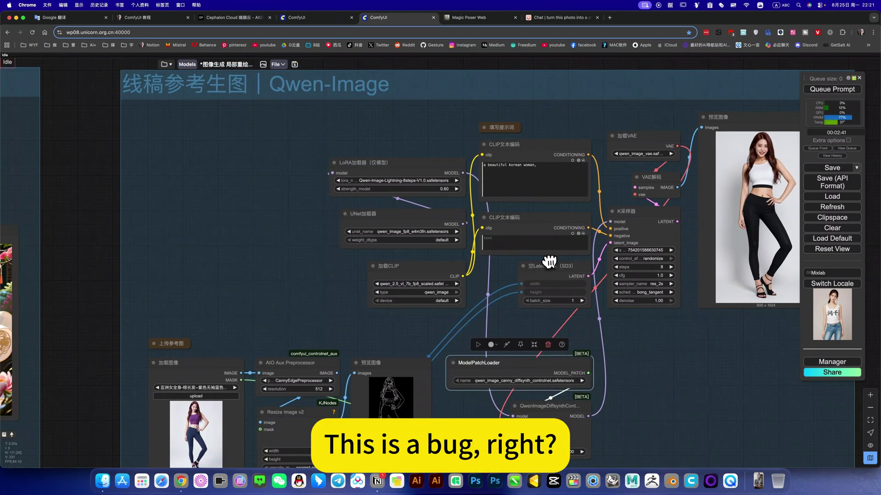
scroll(533, 302, "down", 10)
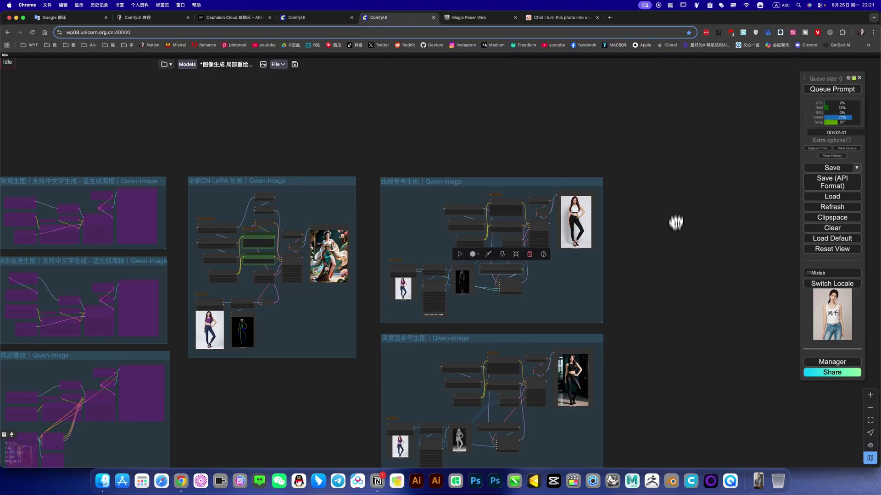
scroll(572, 334, "down", 3)
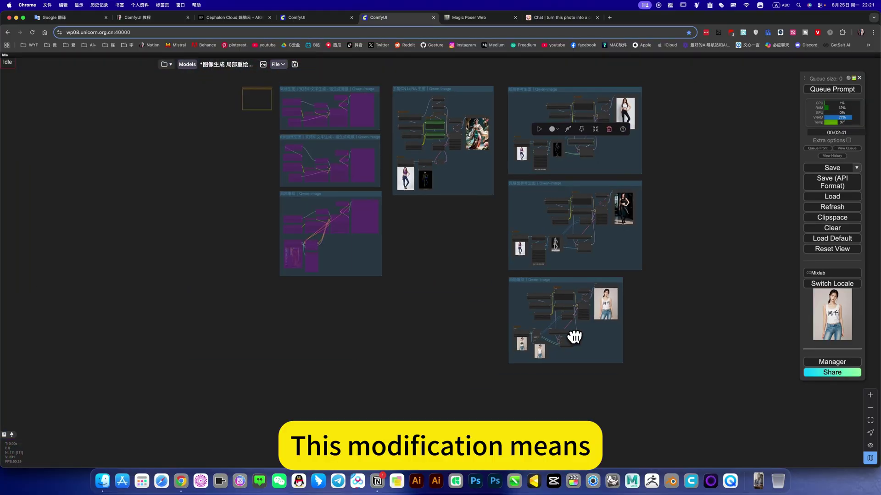
scroll(572, 335, "up", 10)
scroll(574, 337, "down", 5)
scroll(572, 336, "up", 8)
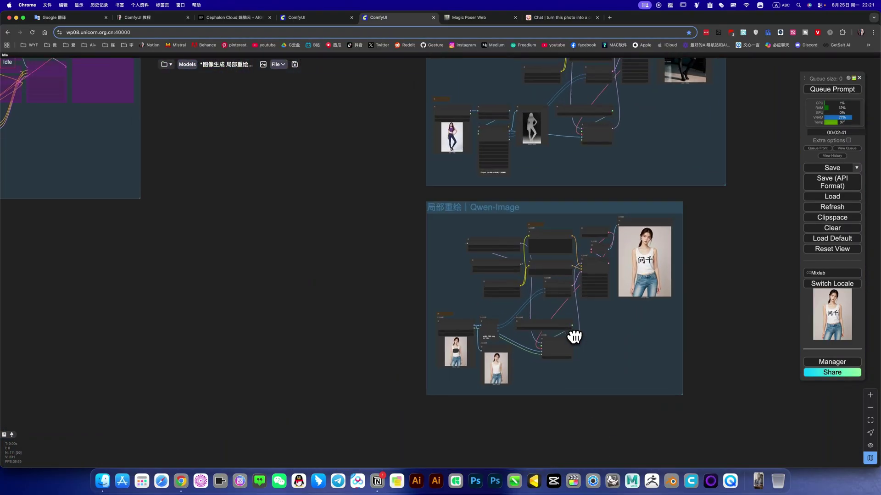
scroll(500, 216, "down", 4)
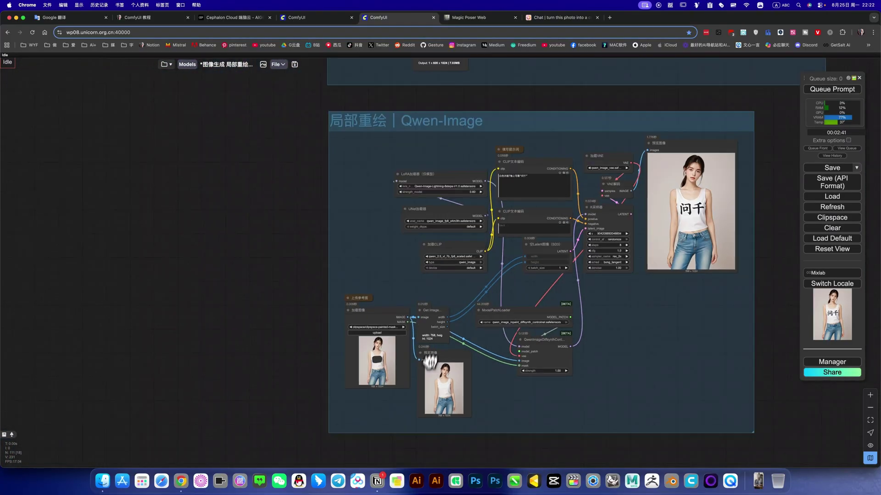
- Switch to the Qwen-Image-Edit workflow and look over its single-image, multi-image fusion and inpaint groups
left_click(317, 19)
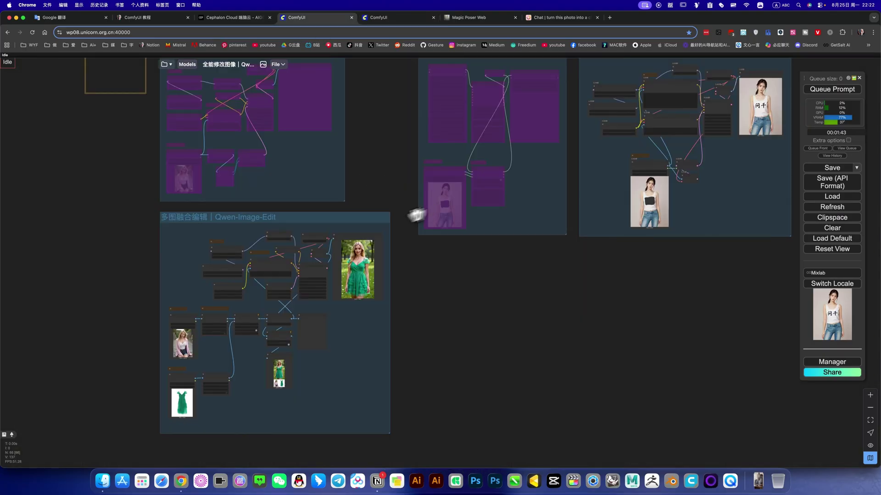
left_click_drag(284, 250, 352, 200)
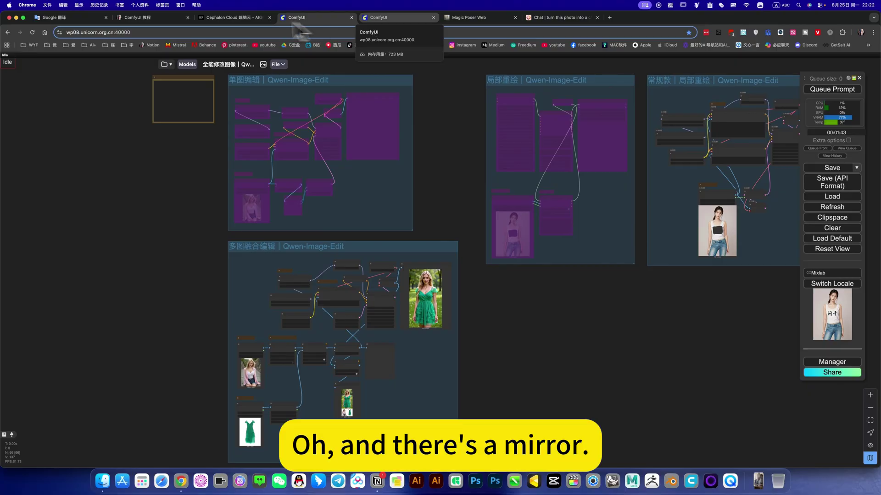
left_click(378, 17)
- Look at the 我的应用 page in Cephalon Cloud, and return to the Qwen-Image-Edit workflow in ComfyUI
left_click(234, 18)
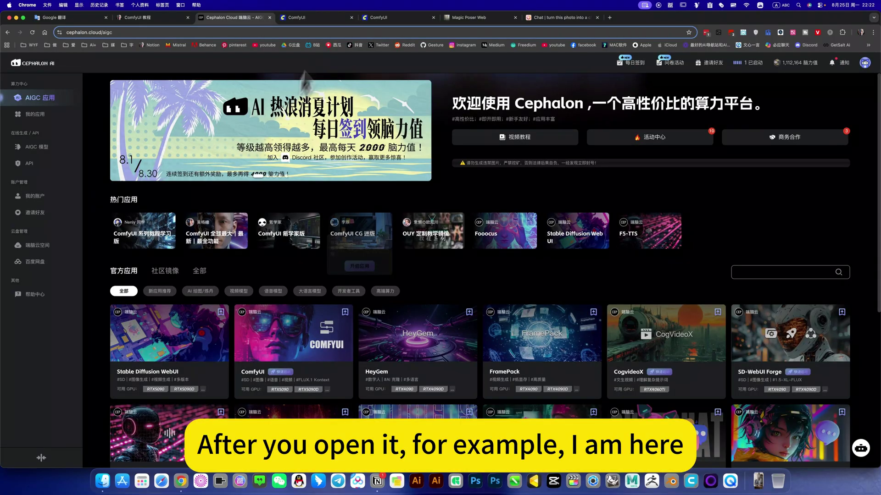
left_click(40, 119)
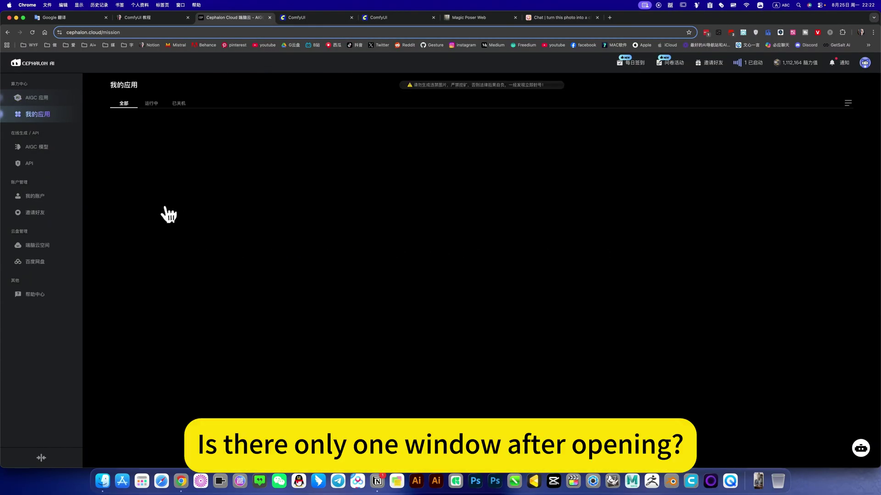
key("ctrl+Tab")
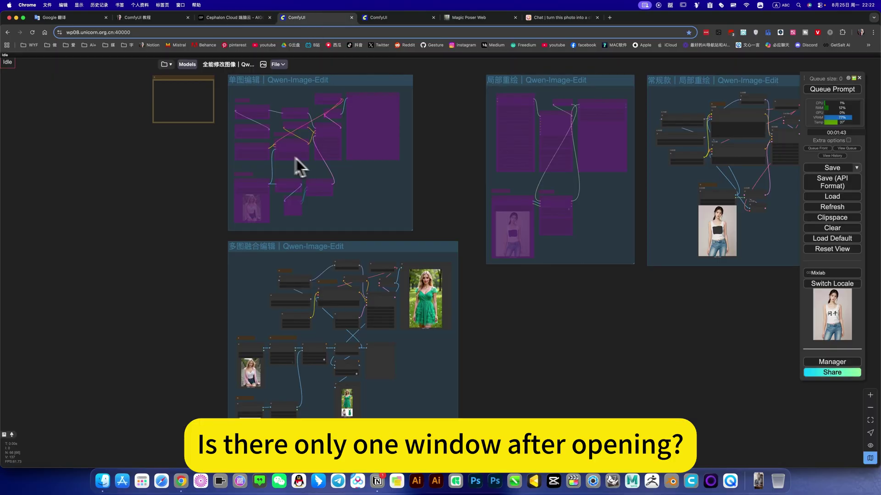
- Switch to the second ComfyUI window with the Qwen-Image workflow and look over its 局部重绘 group
left_click(377, 31)
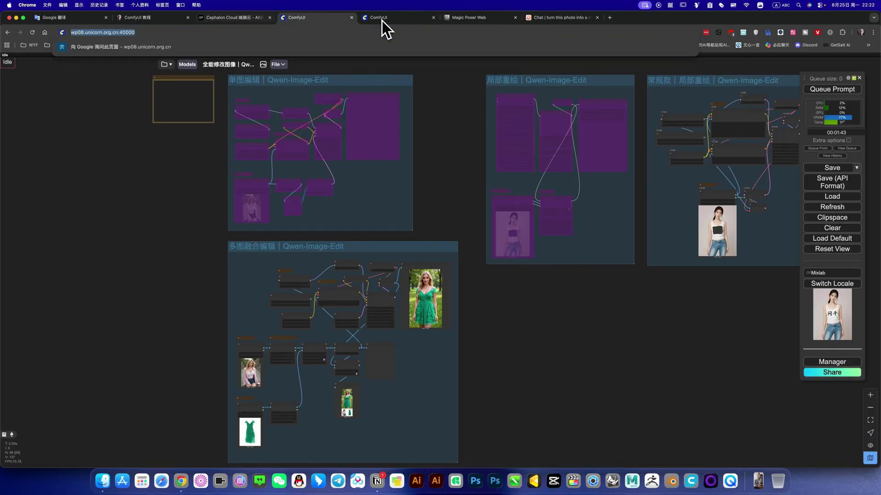
left_click(397, 19)
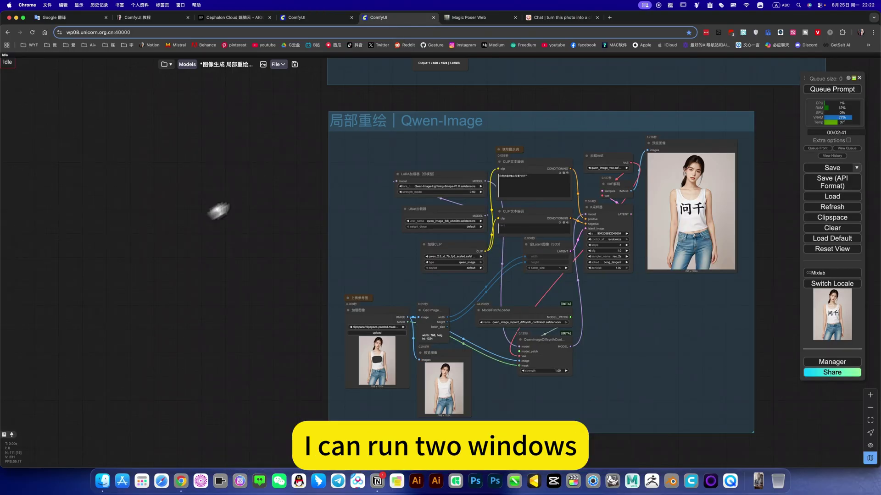
left_click_drag(516, 269, 469, 307)
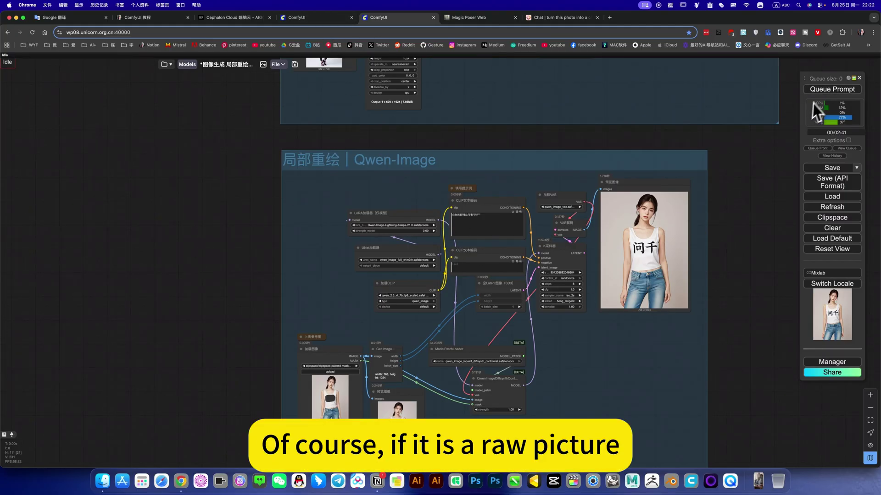
scroll(813, 103, "right", 3)
scroll(813, 103, "up", 2)
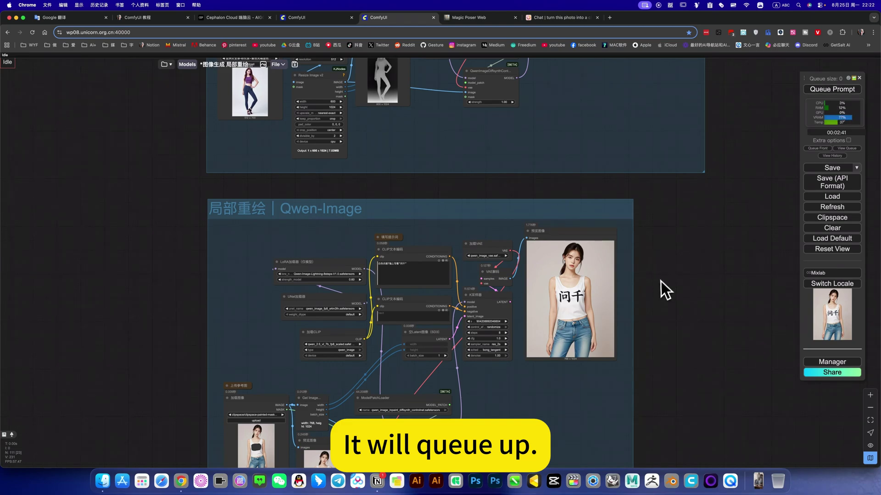
scroll(688, 287, "left", 2)
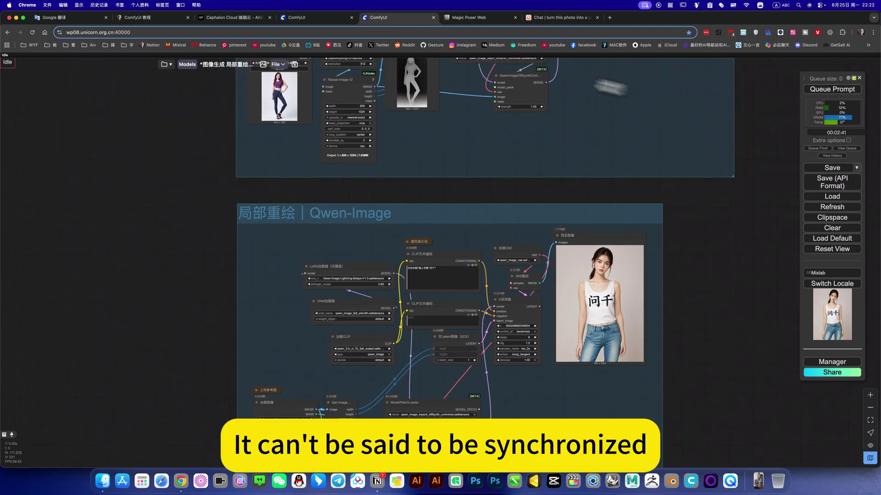
- Compare the two ComfyUI windows by alternating between the Qwen-Image-Edit workflow and the Qwen-Image 局部重绘 group
left_click(318, 17)
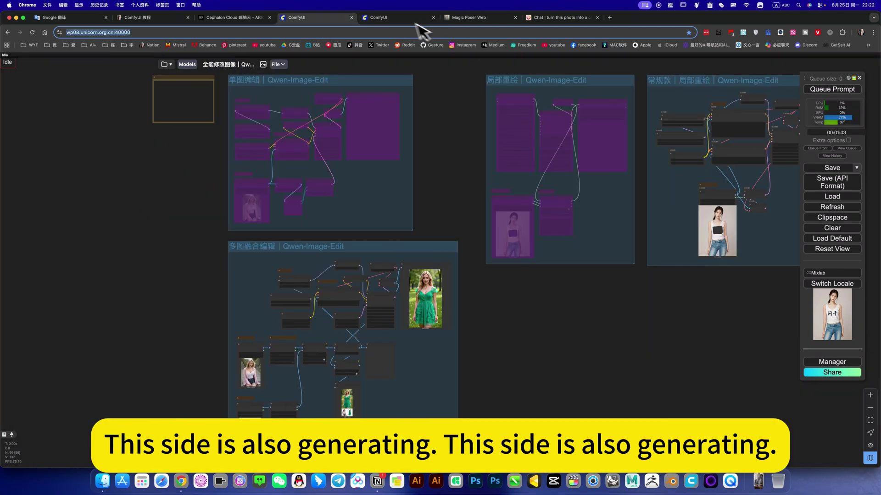
left_click(391, 19)
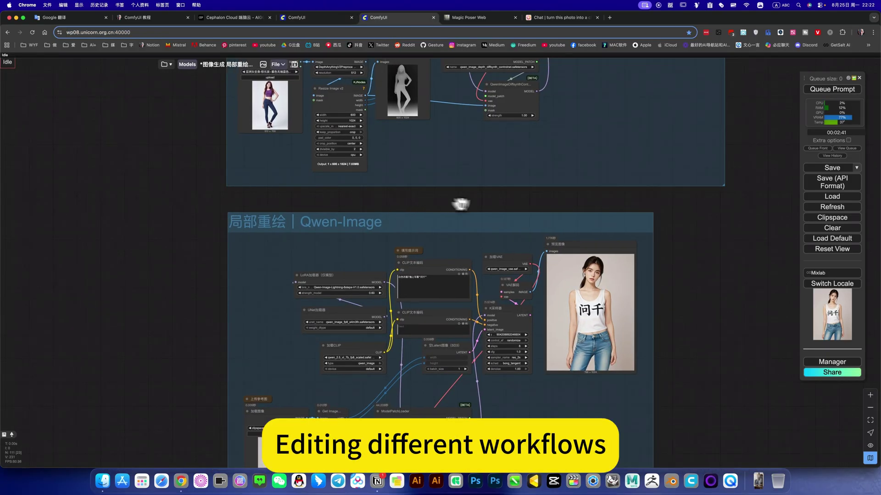
left_click_drag(439, 155, 477, 145)
scroll(478, 145, "up", 2)
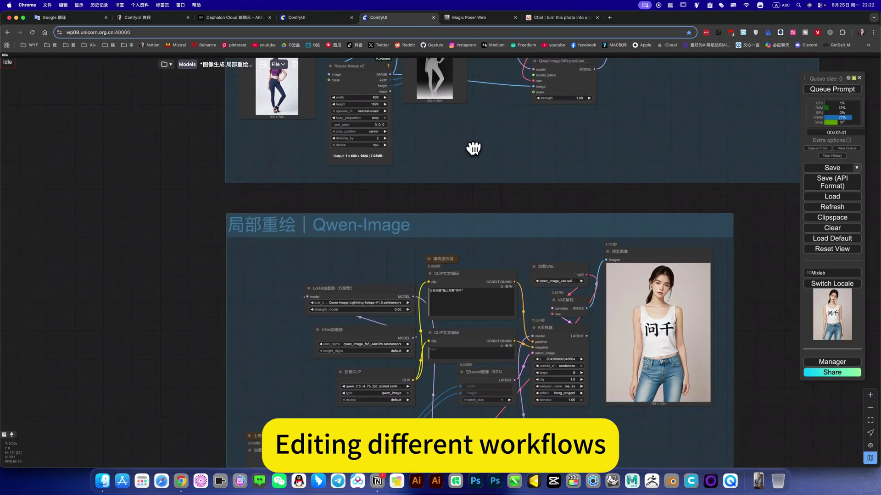
left_click(331, 20)
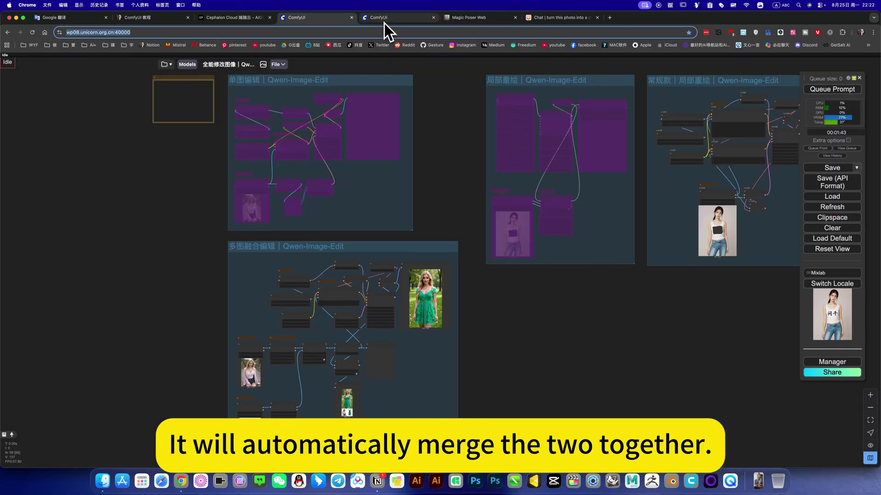
left_click(454, 332)
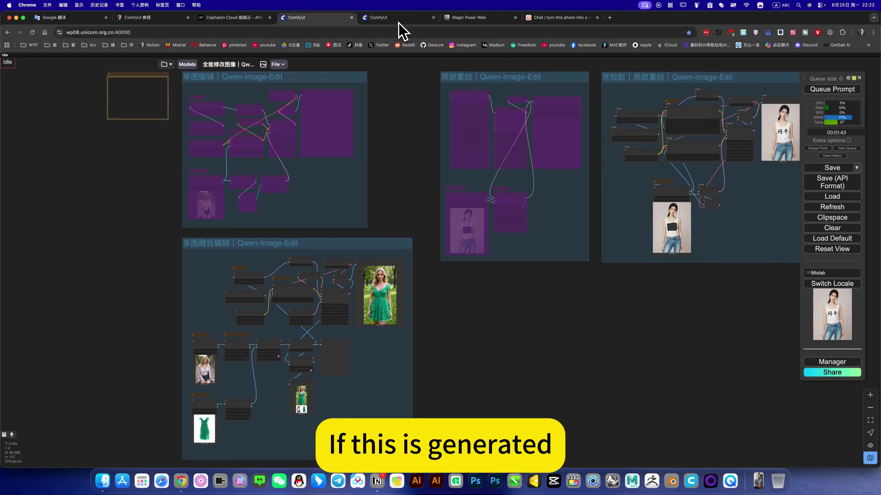
left_click(403, 19)
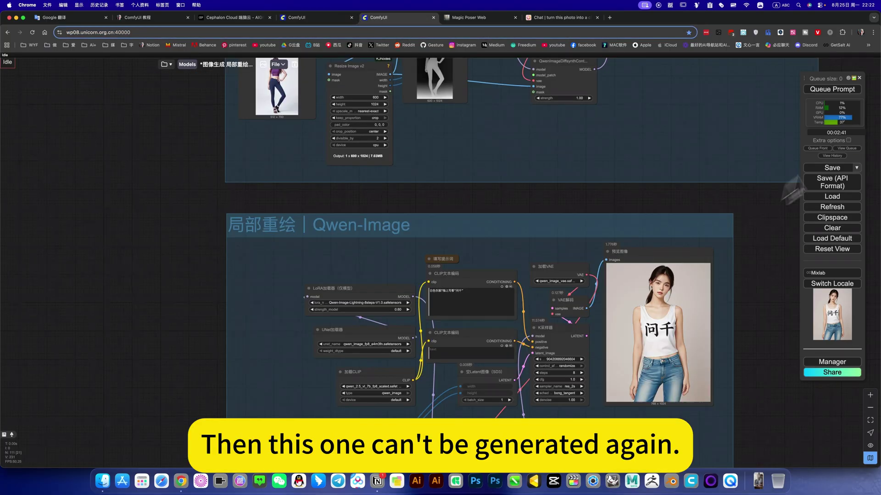
left_click(836, 90)
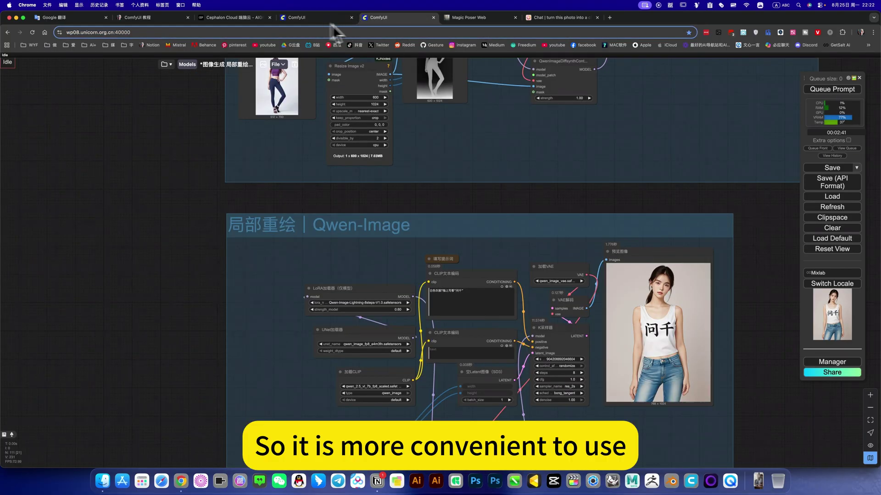
- Look over the reference-image and 局部重绘 groups in the Qwen-Image workflow
left_click(357, 20)
left_click(387, 22)
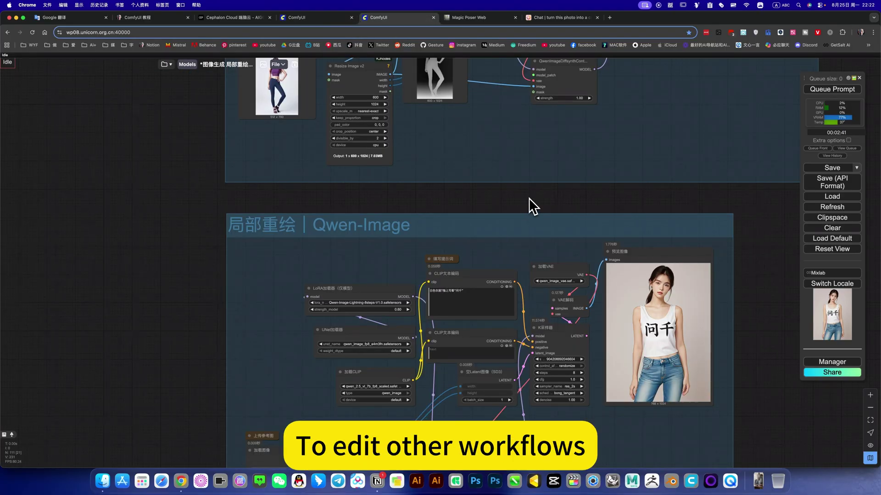
scroll(430, 234, "down", 12)
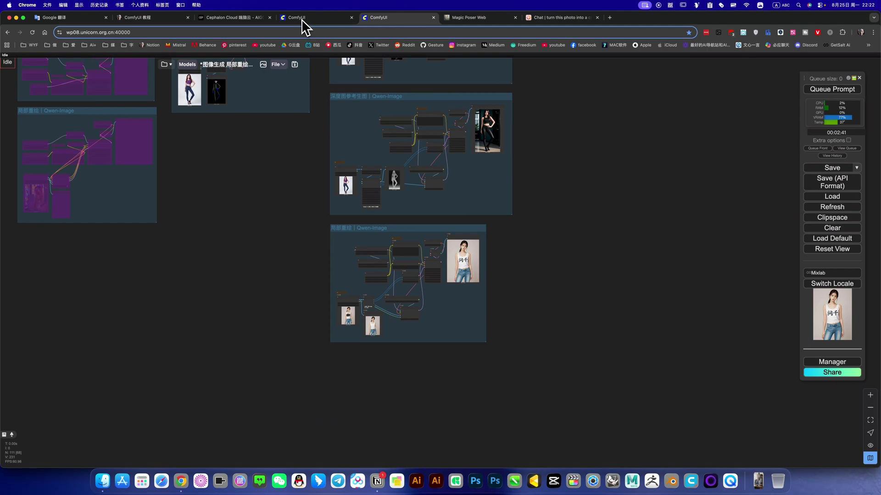
- Switch to the Qwen-Image-Edit workflow and examine the 多图融合编辑 group and its green-dress result image up close
left_click(302, 21)
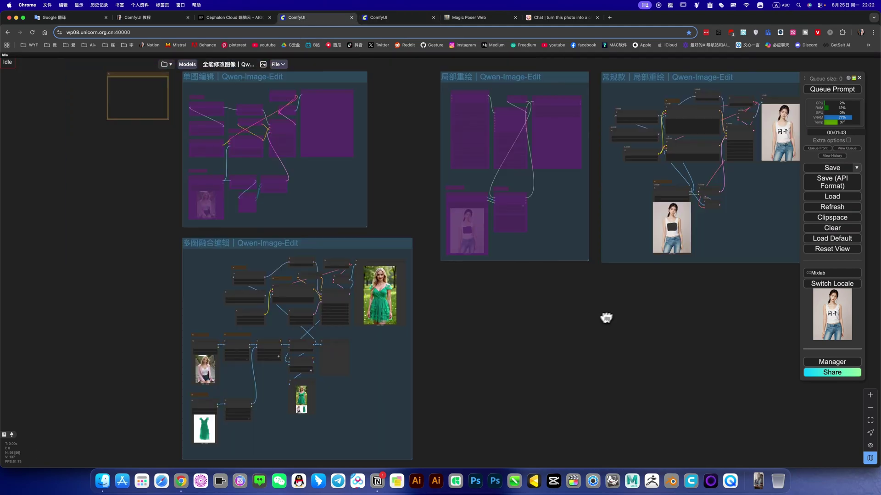
scroll(477, 316, "left", 5)
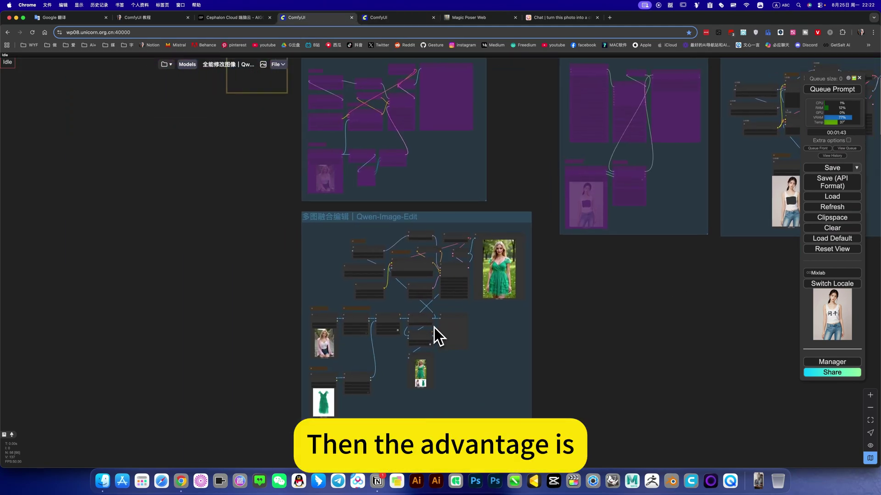
scroll(514, 358, "up", 5)
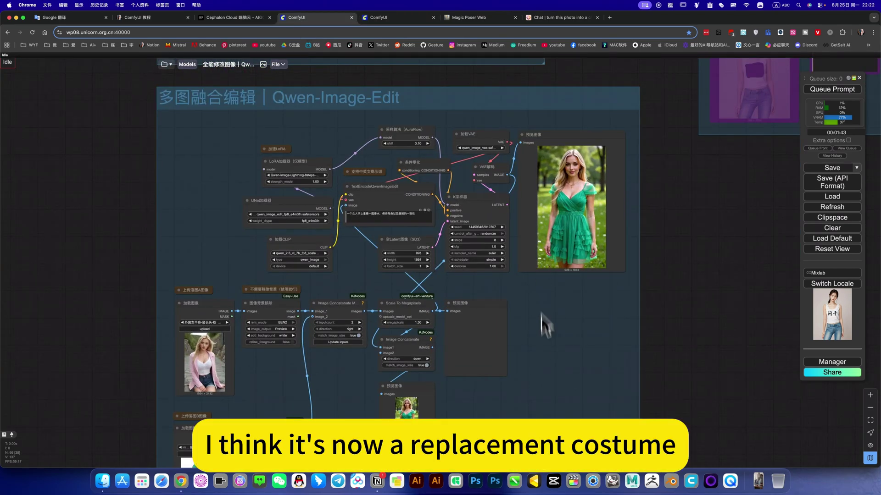
scroll(302, 399, "down", 5)
scroll(303, 399, "left", 4)
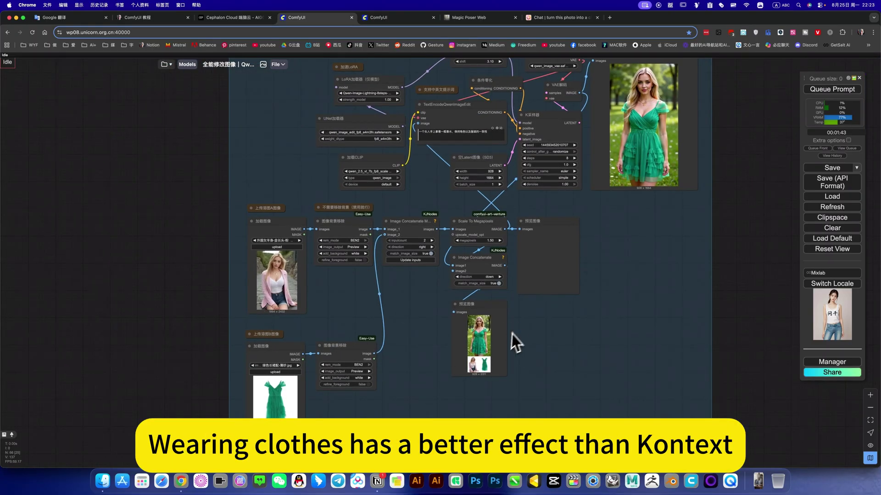
scroll(510, 334, "up", 4)
scroll(510, 334, "right", 4)
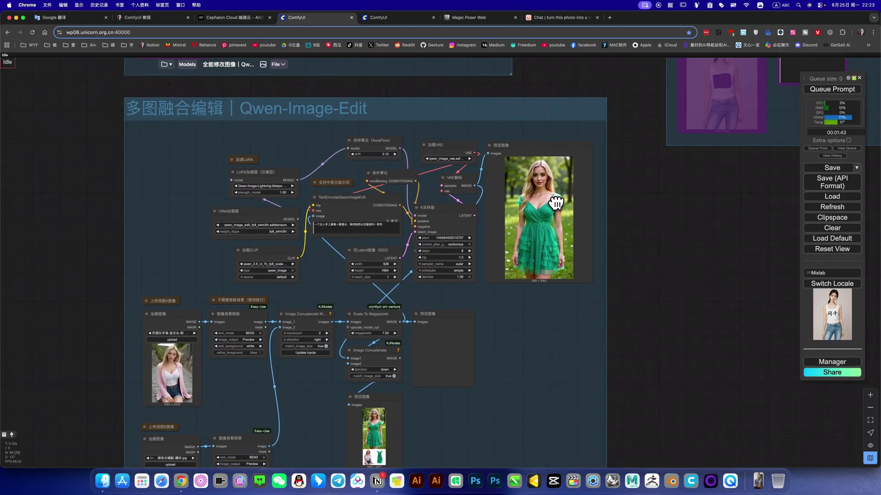
scroll(556, 202, "up", 12)
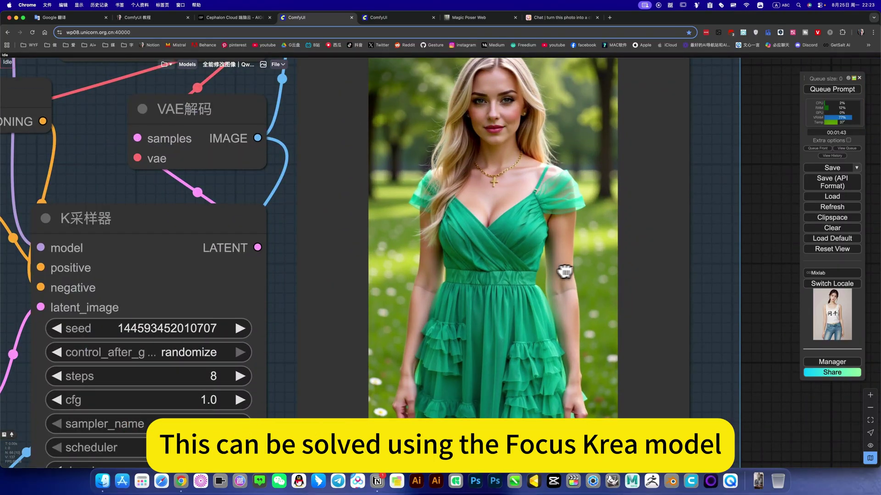
scroll(549, 271, "down", 10)
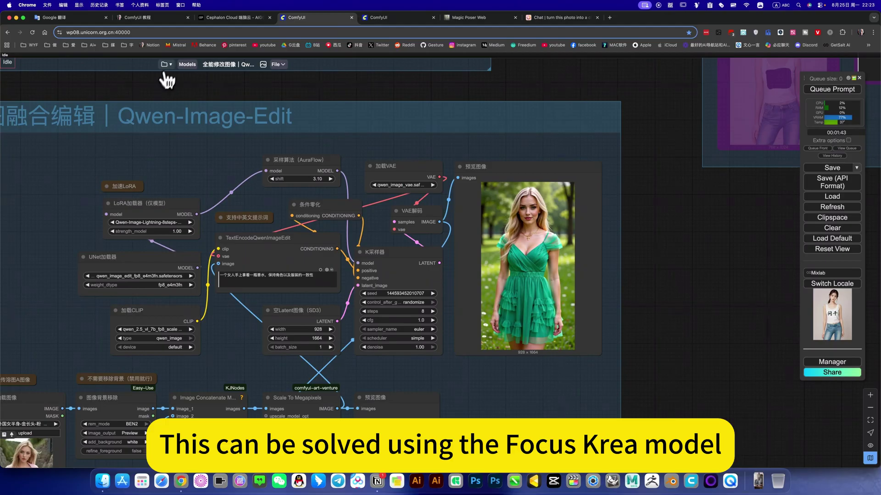
- Check the saved workflow list, and review the person and dress source images in the 多图融合编辑 group
left_click(165, 65)
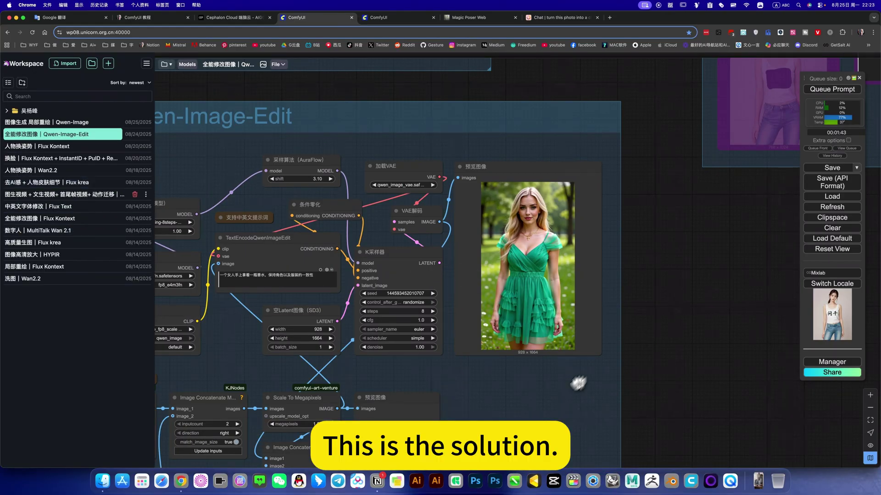
left_click(602, 277)
left_click_drag(563, 331, 614, 201)
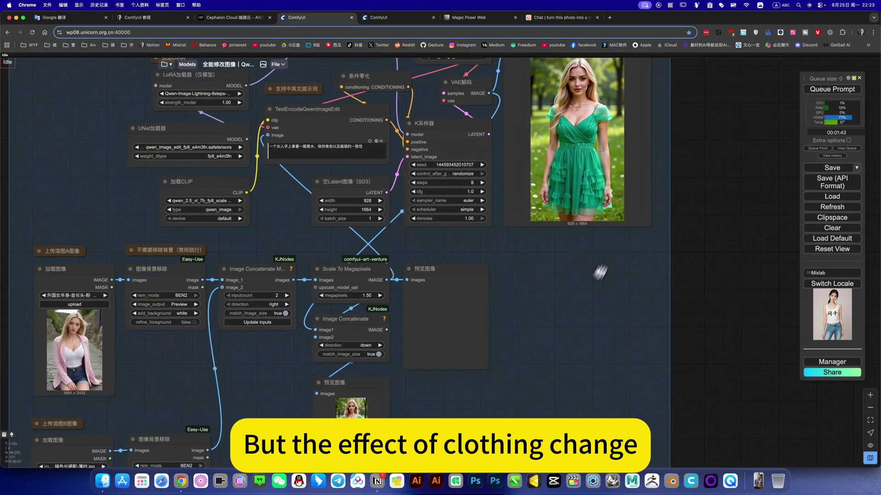
scroll(600, 271, "down", 3)
left_click_drag(263, 392, 304, 327)
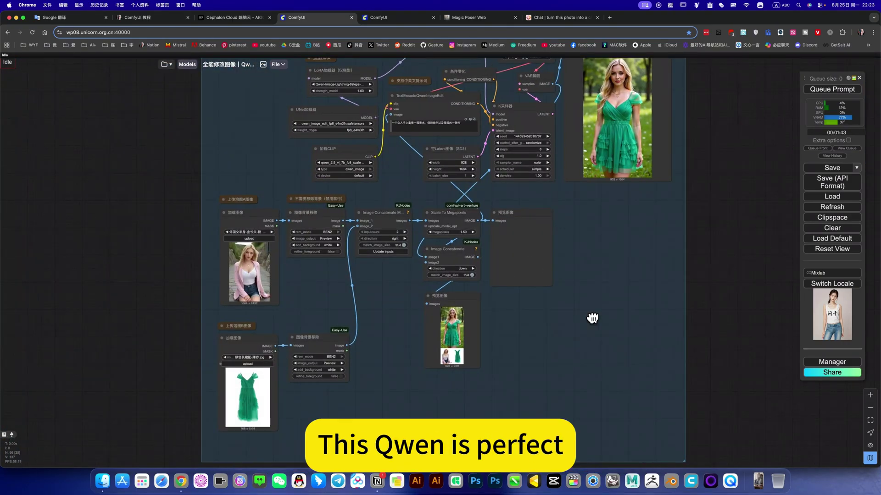
left_click_drag(286, 69, 345, 107)
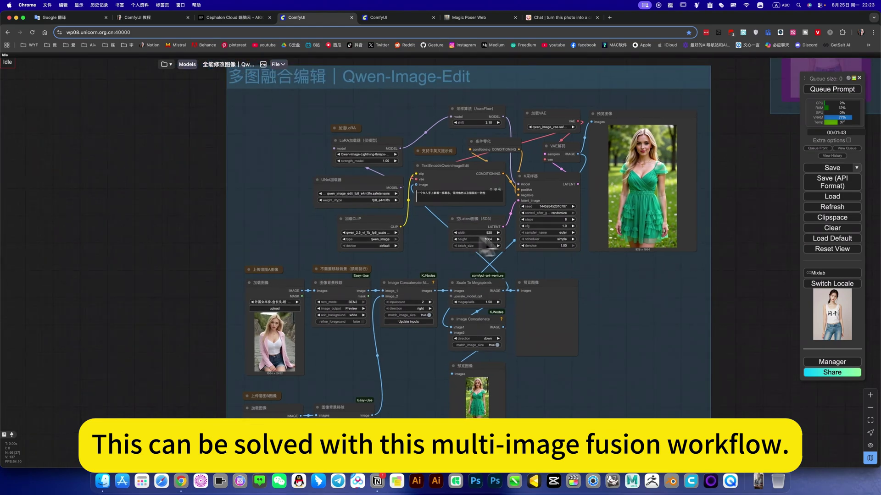
- Compare the 局部重绘 group with the 常规款｜局部重绘 group in the Qwen-Image-Edit workflow
scroll(470, 235, "down", 10)
left_click_drag(716, 168, 559, 222)
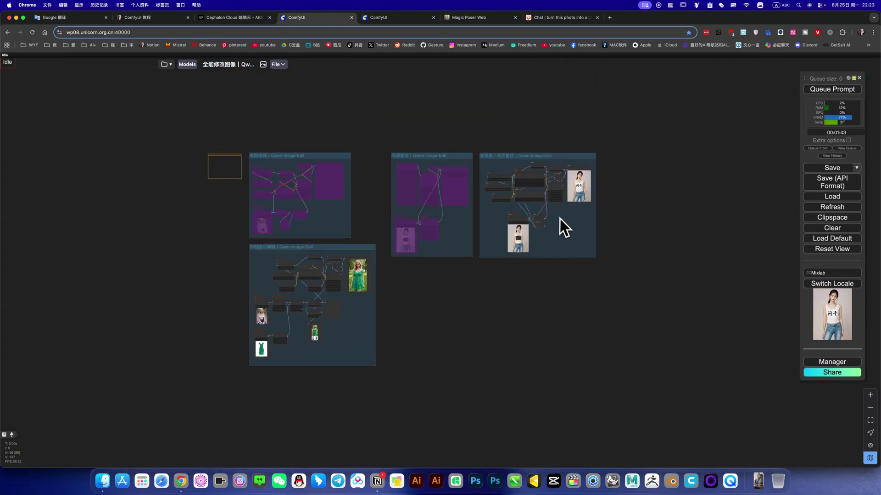
scroll(562, 220, "up", 19)
scroll(532, 225, "down", 9)
scroll(503, 168, "up", 2)
scroll(503, 168, "left", 2)
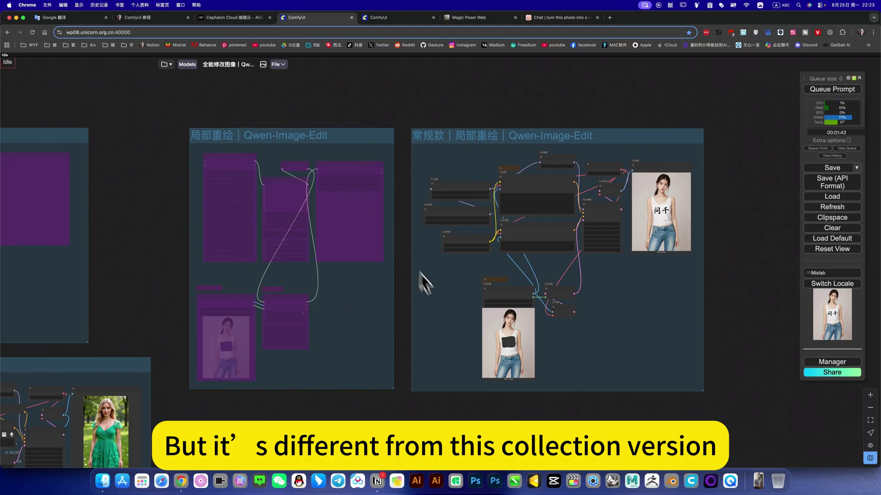
left_click_drag(284, 298, 361, 302)
left_click_drag(606, 209, 520, 208)
scroll(519, 208, "right", 3)
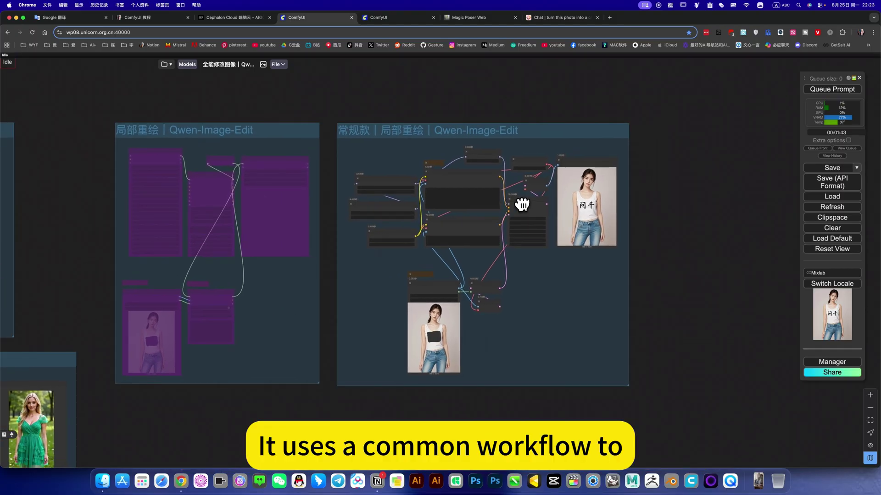
- Examine the loader, prompt, sampler and masked-image nodes of the 常规款｜局部重绘 group
scroll(521, 205, "up", 5)
scroll(516, 207, "down", 2)
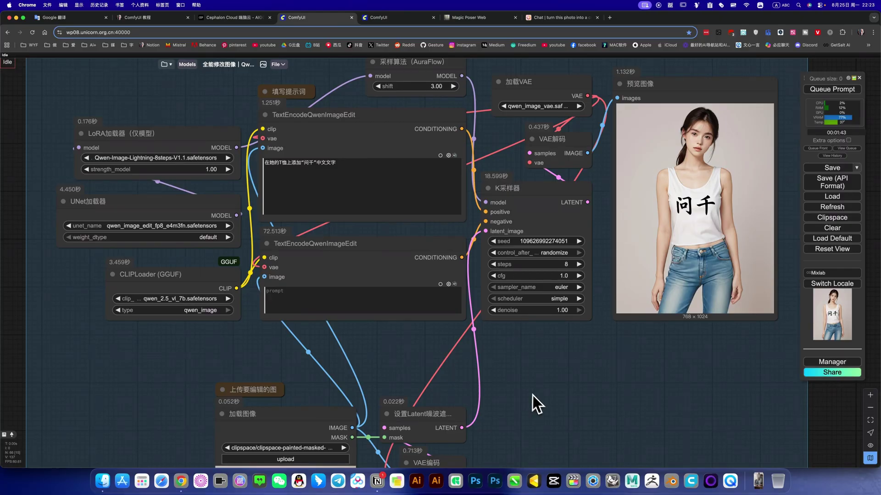
scroll(500, 356, "down", 10)
scroll(252, 288, "down", 2)
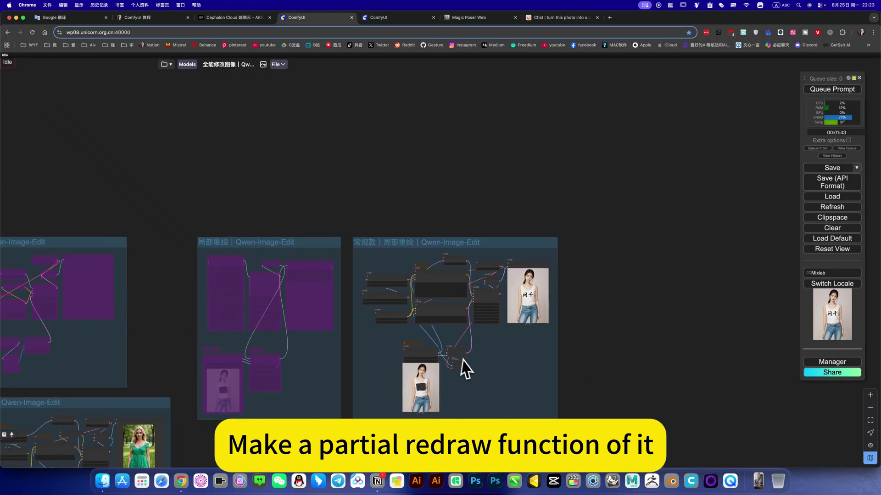
scroll(467, 362, "up", 5)
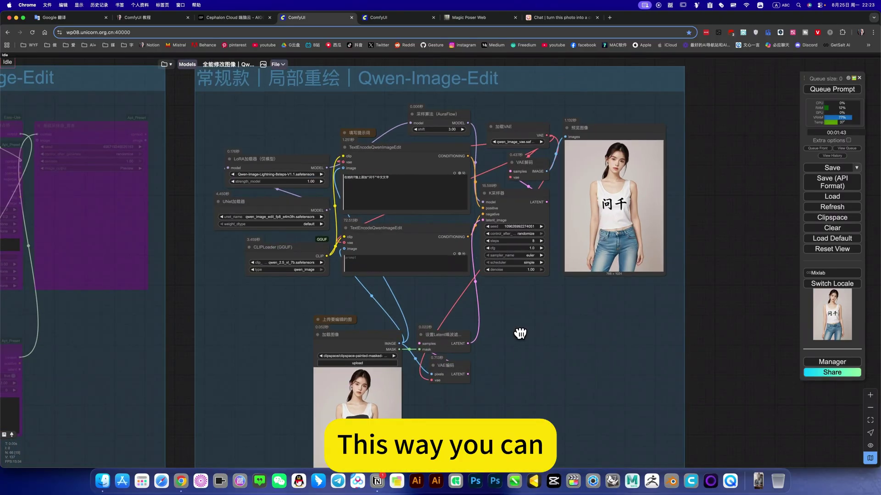
scroll(486, 326, "down", 2)
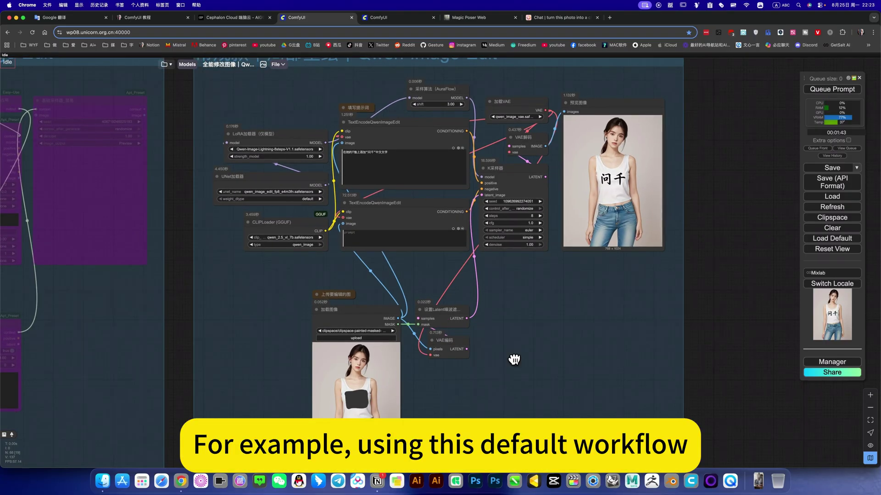
scroll(539, 340, "up", 2)
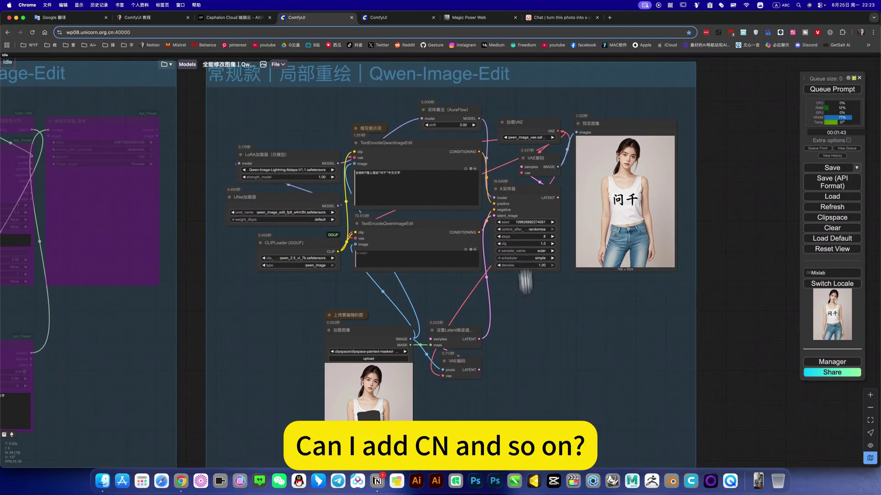
scroll(457, 310, "down", 5)
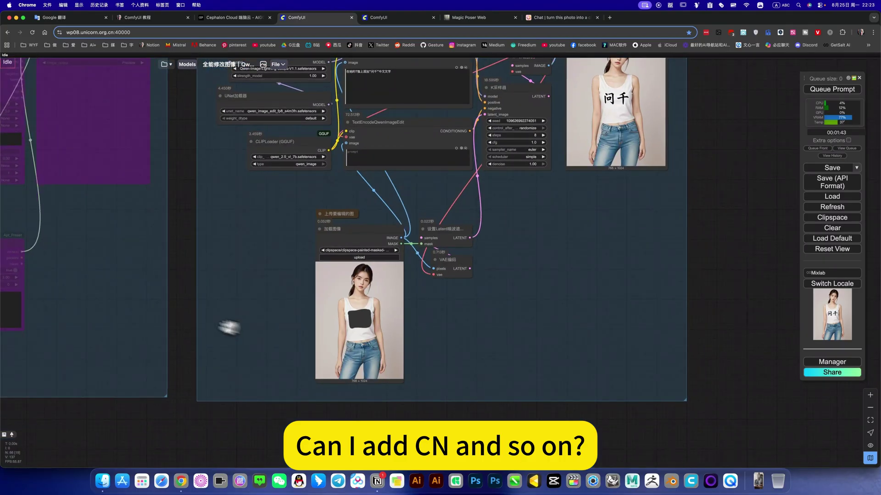
- Compare the node structure of the bypassed 局部重绘 group with that of the 常规款｜局部重绘 group
scroll(527, 334, "left", 10)
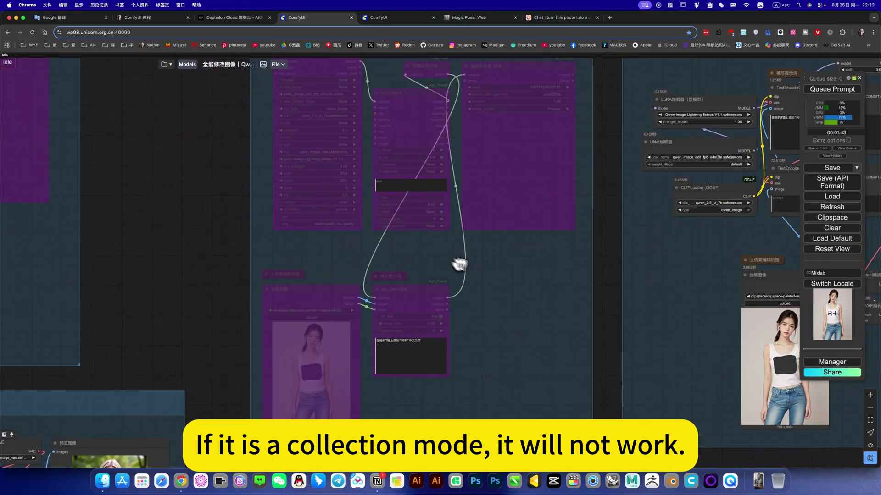
scroll(527, 348, "right", 10)
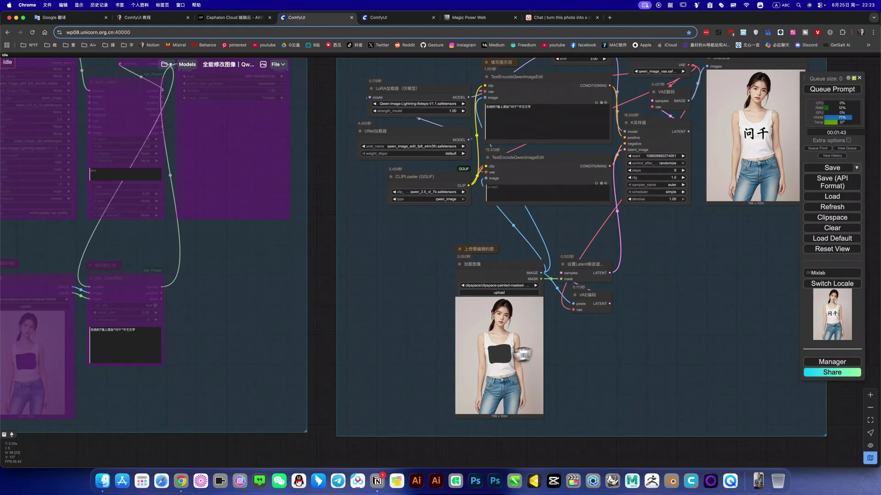
scroll(543, 181, "right", 6)
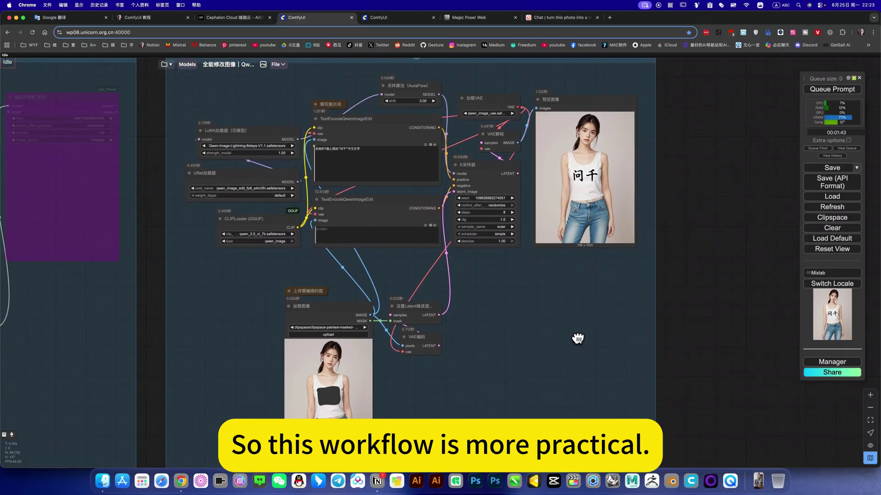
scroll(573, 338, "left", 3)
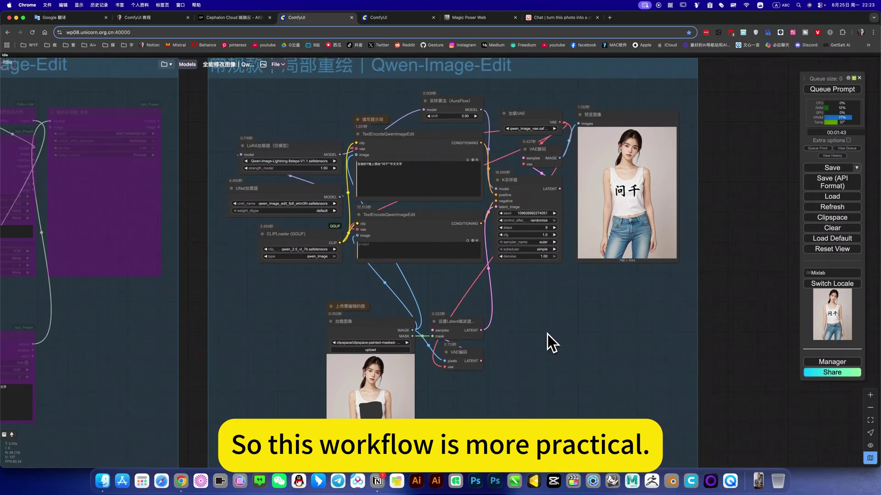
scroll(546, 334, "down", 5)
scroll(472, 390, "up", 1)
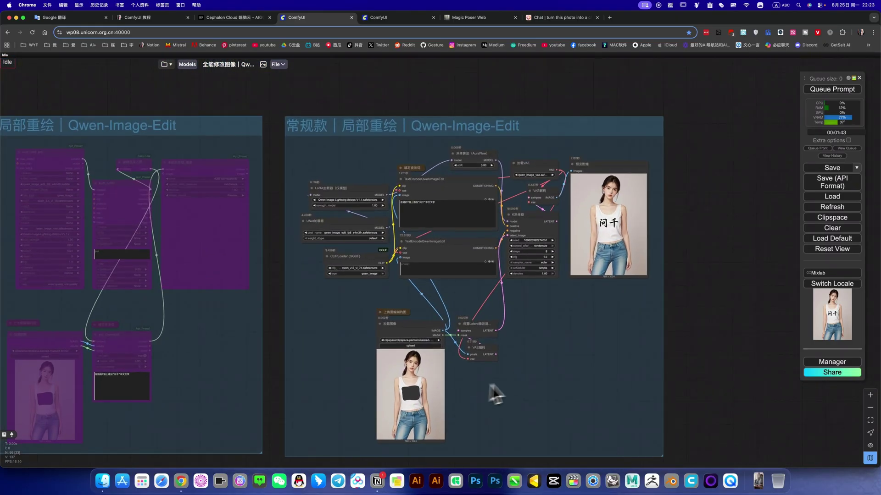
scroll(580, 359, "left", 5)
scroll(580, 360, "down", 2)
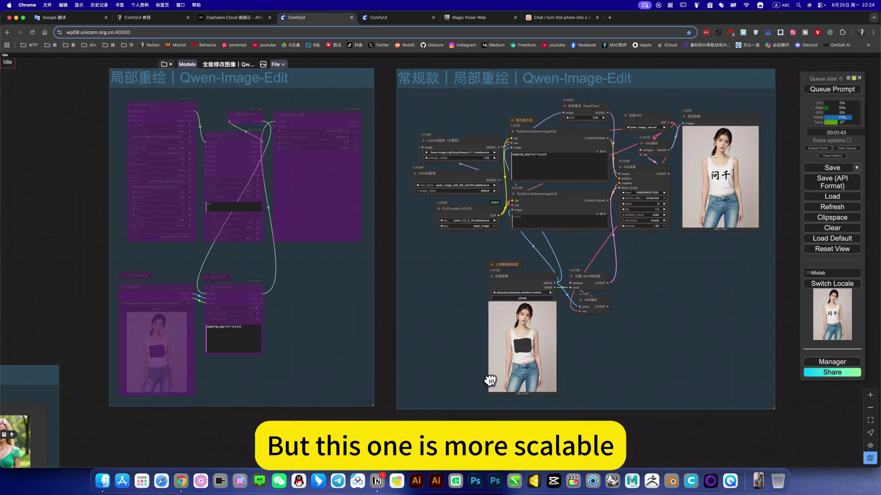
scroll(509, 246, "right", 3)
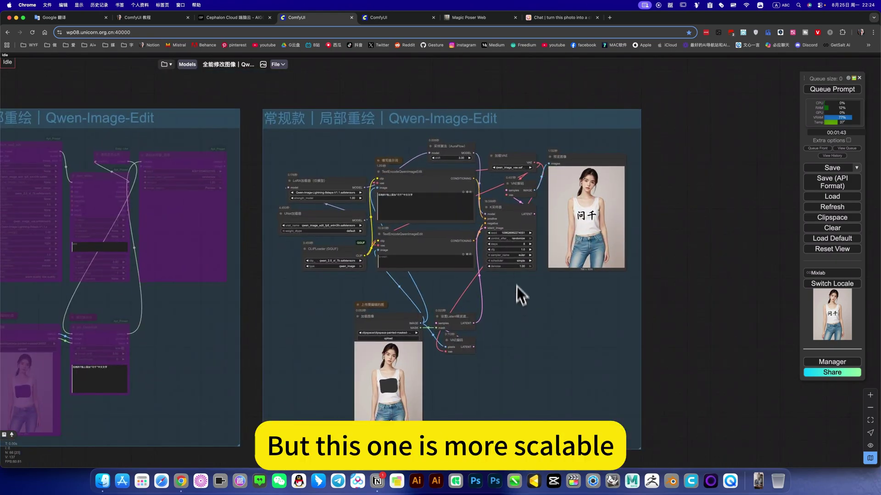
- Inspect the LoRA and UNet loader nodes of the 多图融合编辑 group to read the edit model's name
scroll(521, 295, "down", 5)
scroll(557, 332, "down", 10)
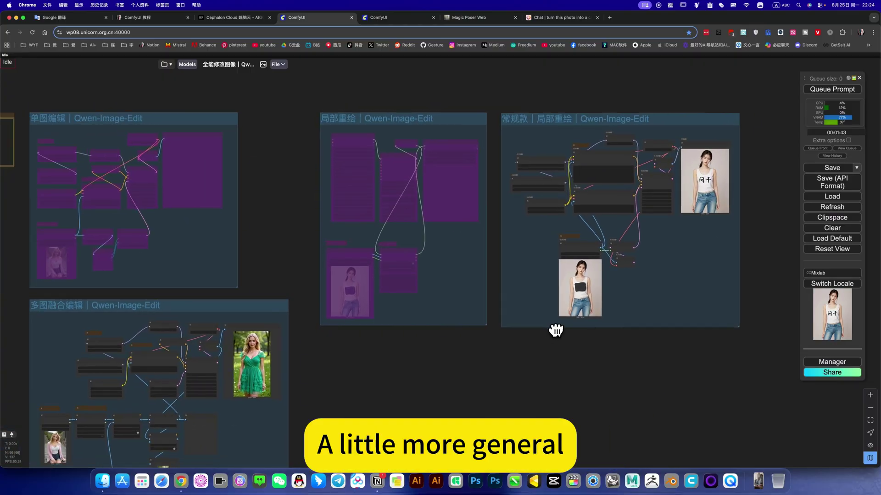
scroll(492, 320, "left", 2)
scroll(454, 330, "up", 8)
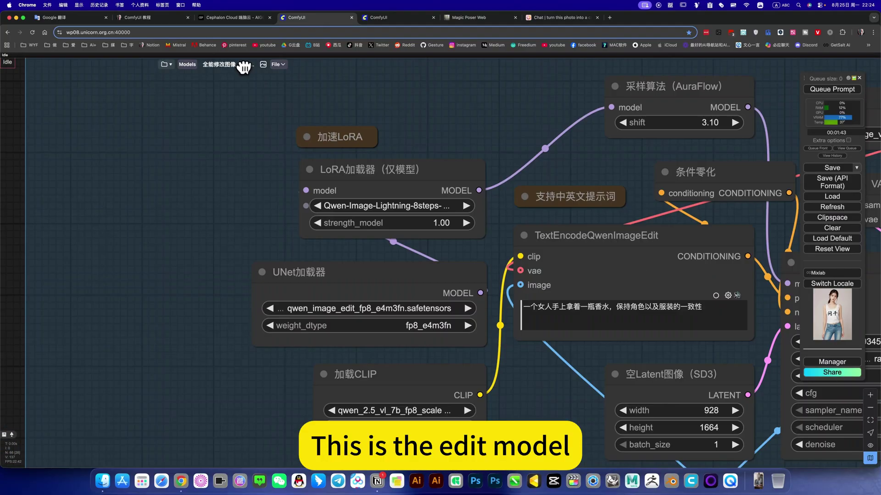
scroll(184, 74, "up", 5)
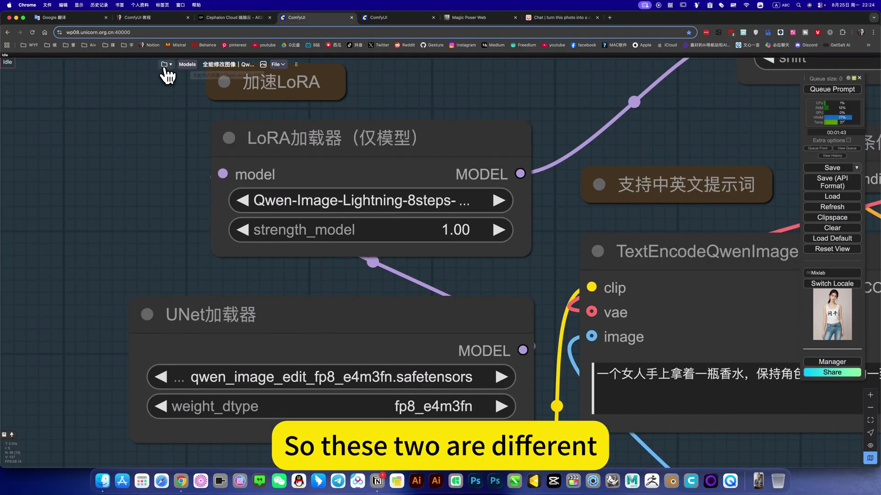
- Show the saved workflow list, and switch to the Qwen-Image window to view its groups
key("w")
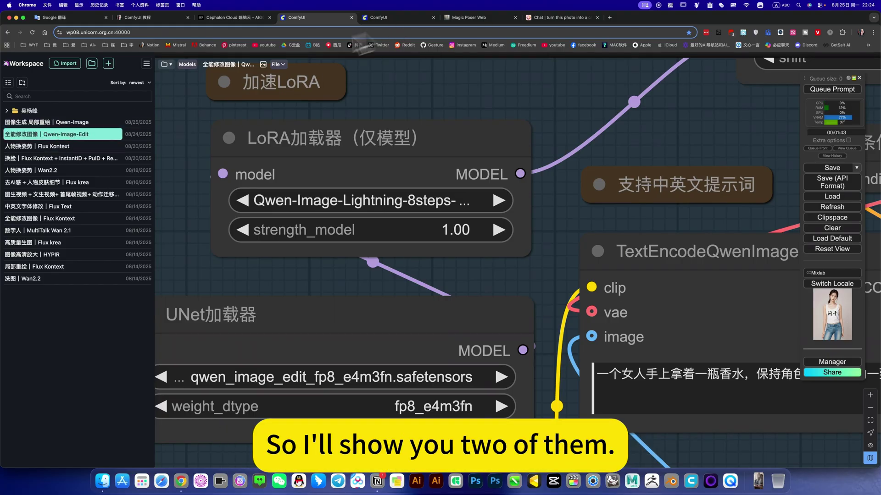
left_click(377, 18)
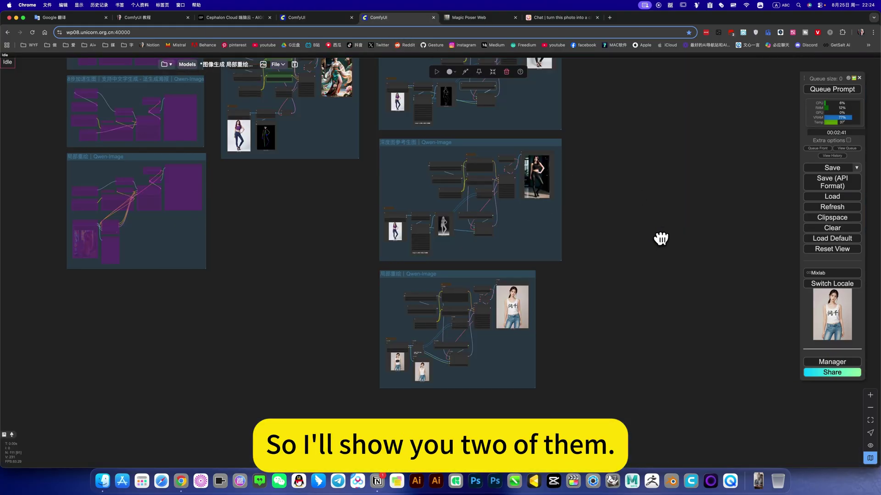
scroll(661, 238, "up", 5)
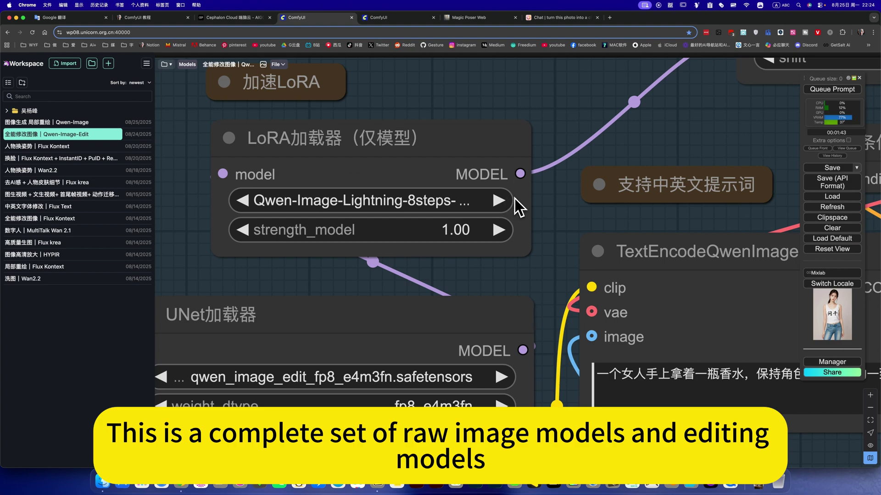
- Bring all groups of the Qwen-Image-Edit workflow into view, with the saved workflow list hidden
scroll(515, 199, "down", 10)
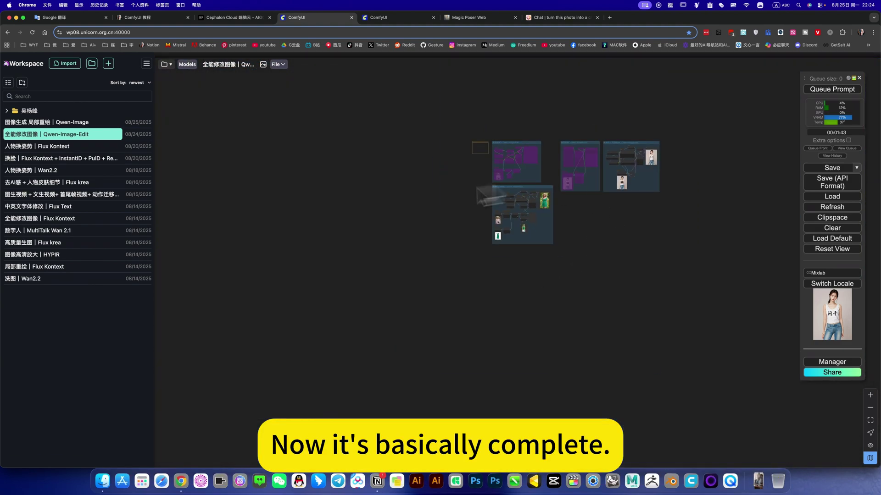
left_click_drag(557, 165, 483, 207)
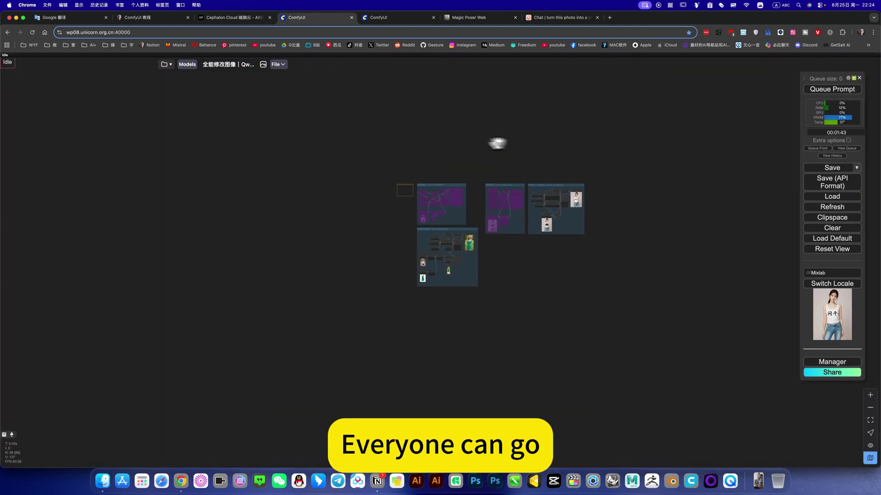
scroll(412, 143, "right", 4)
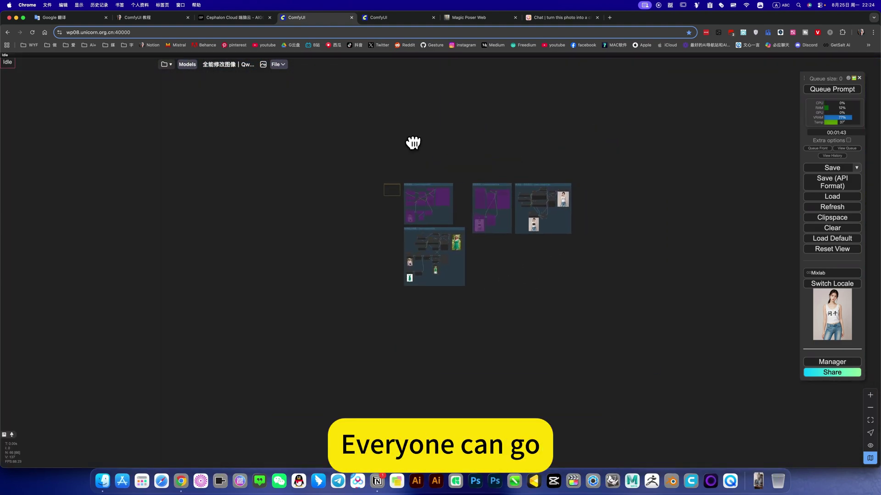
- Show the 我的应用 page of Cephalon Cloud, and return to the overview of the Qwen-Image-Edit workflow groups
left_click(247, 22)
left_click(54, 105)
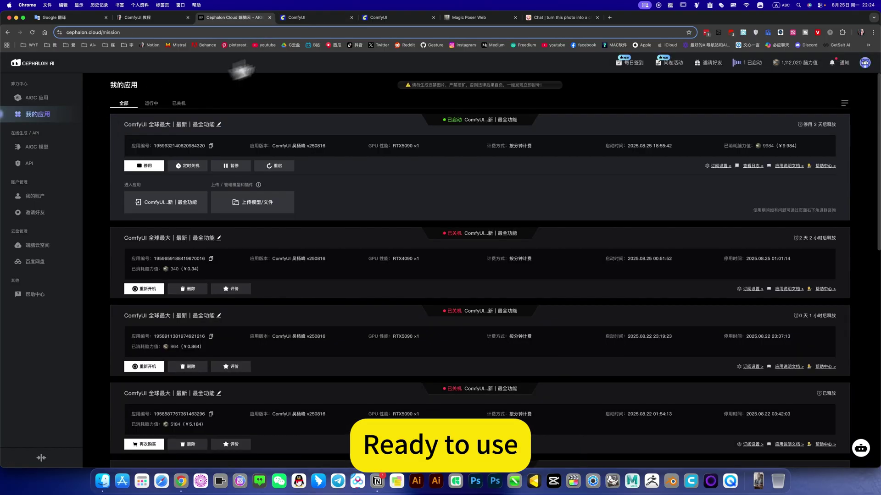
left_click(315, 18)
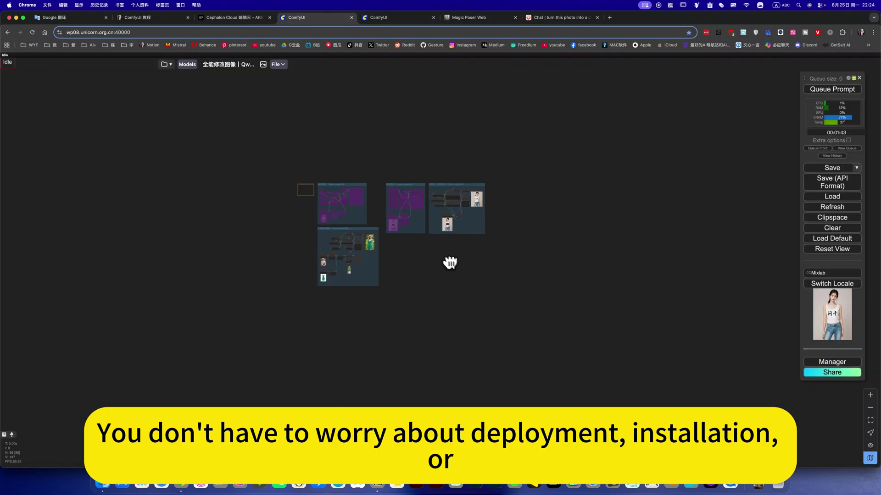
scroll(439, 253, "up", 5)
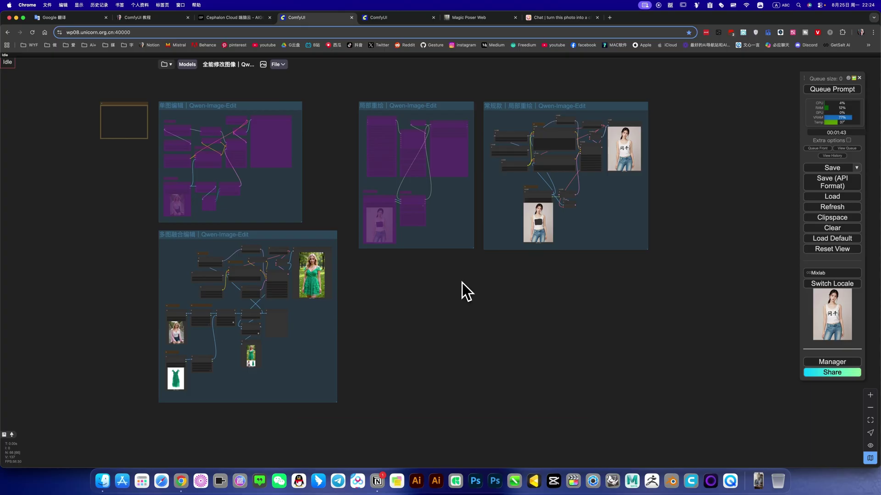